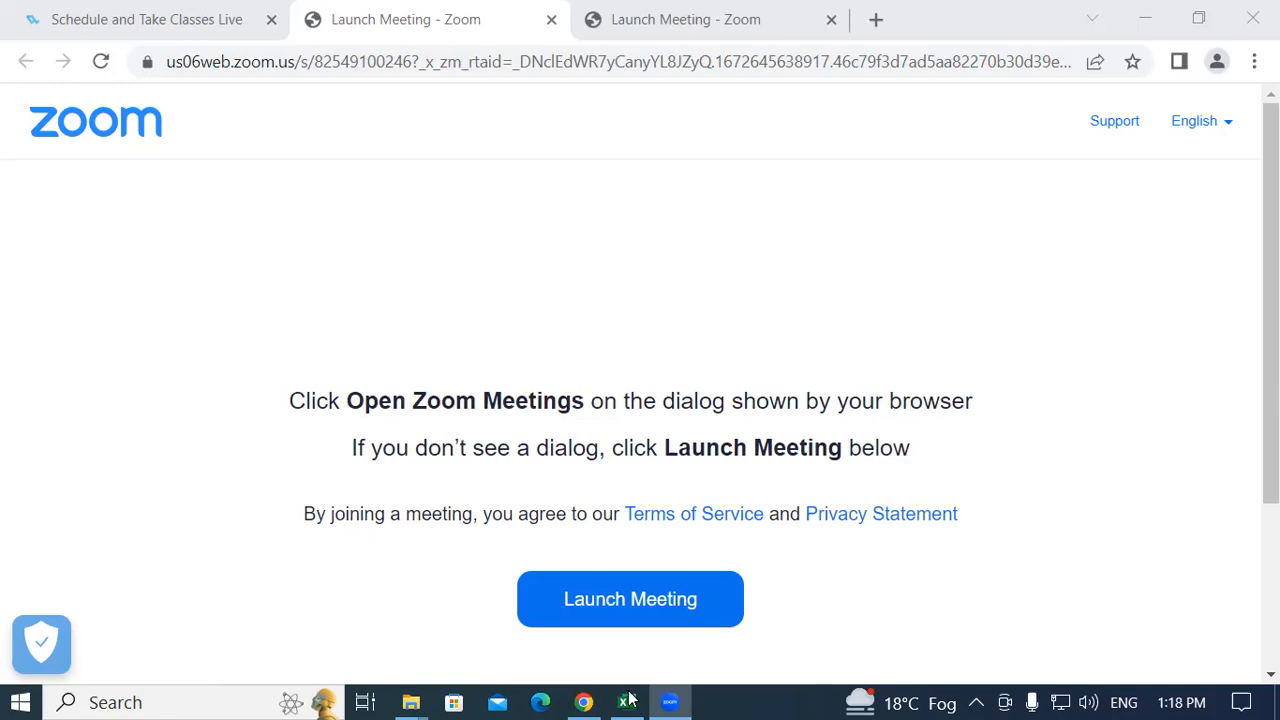
Step: Switch to the LOOKUP FUNCTION BY SK1 workbook in Excel and examine the VLOOKUP and HLOOKUP title banner
mouse_move(629, 698)
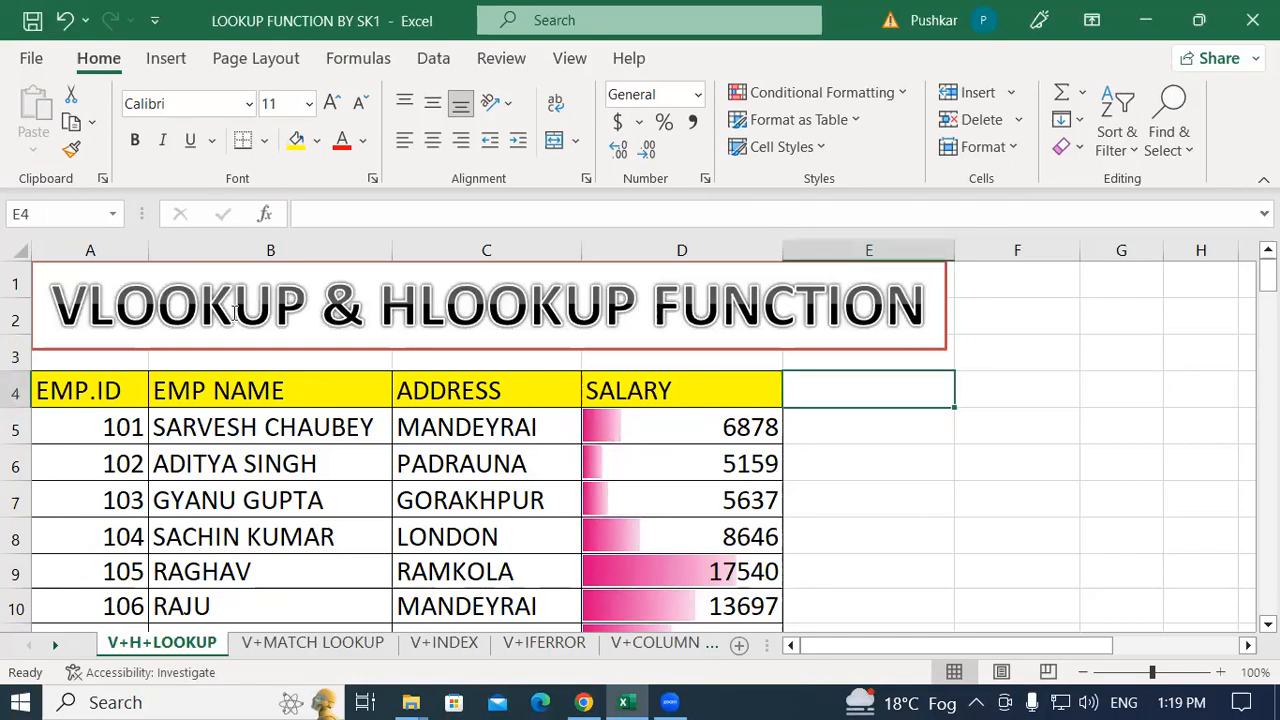
drag(54, 298, 307, 302)
click(307, 302)
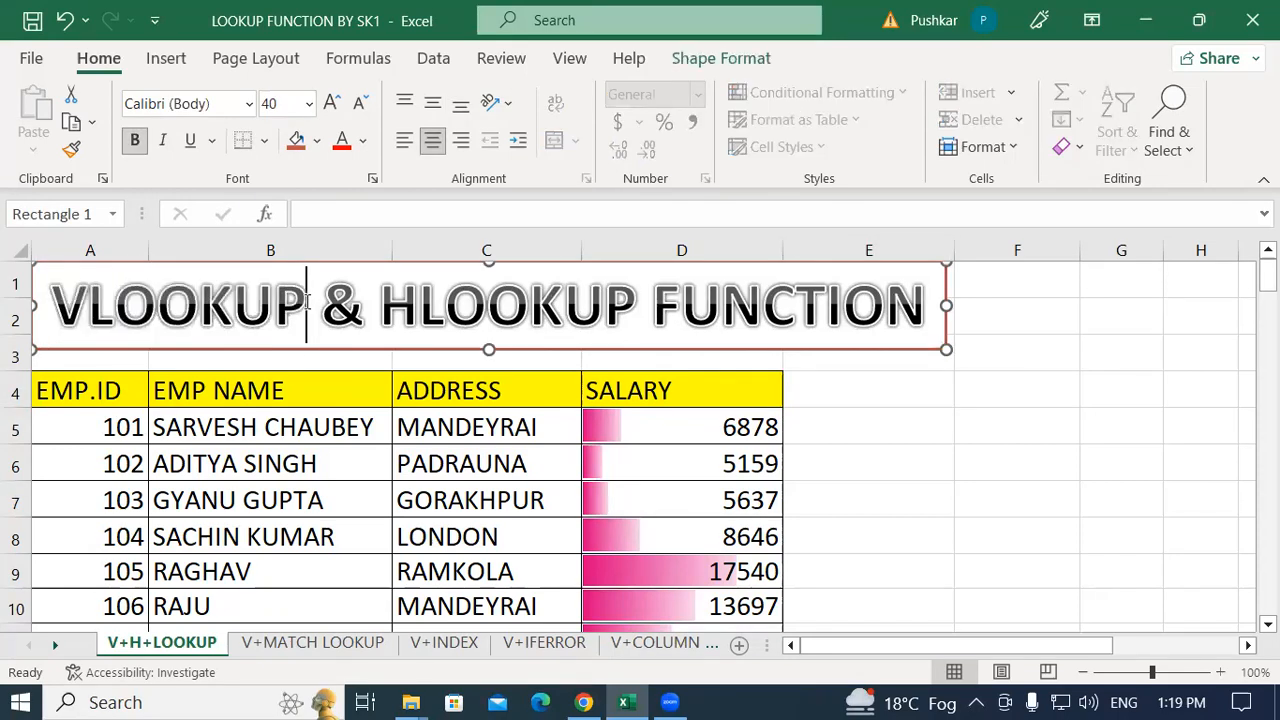
drag(397, 296, 868, 303)
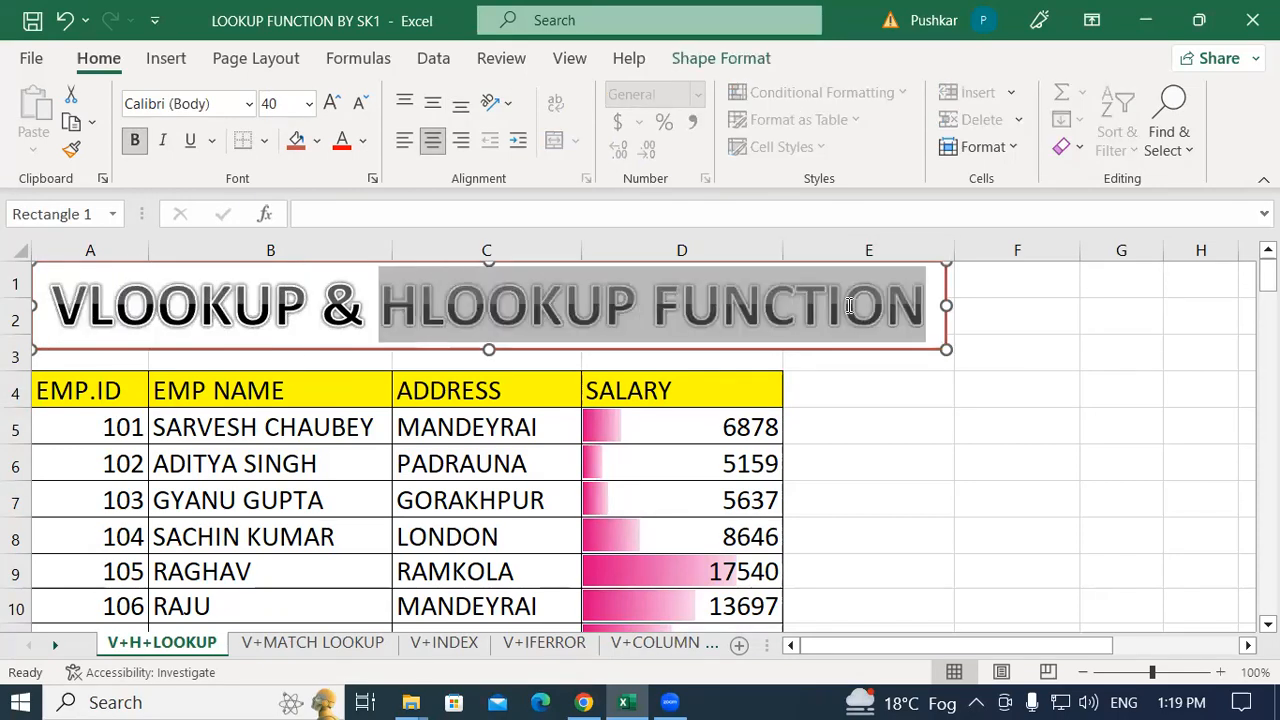
click(868, 303)
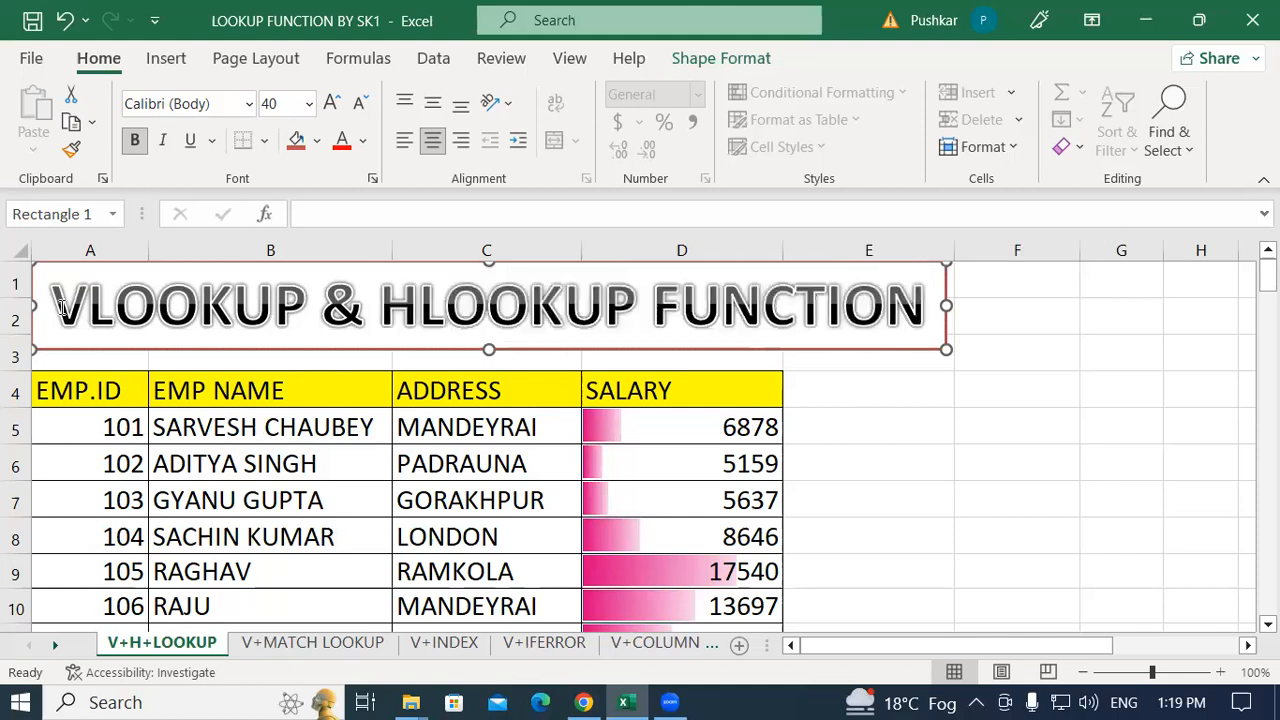
drag(62, 308, 296, 320)
click(296, 320)
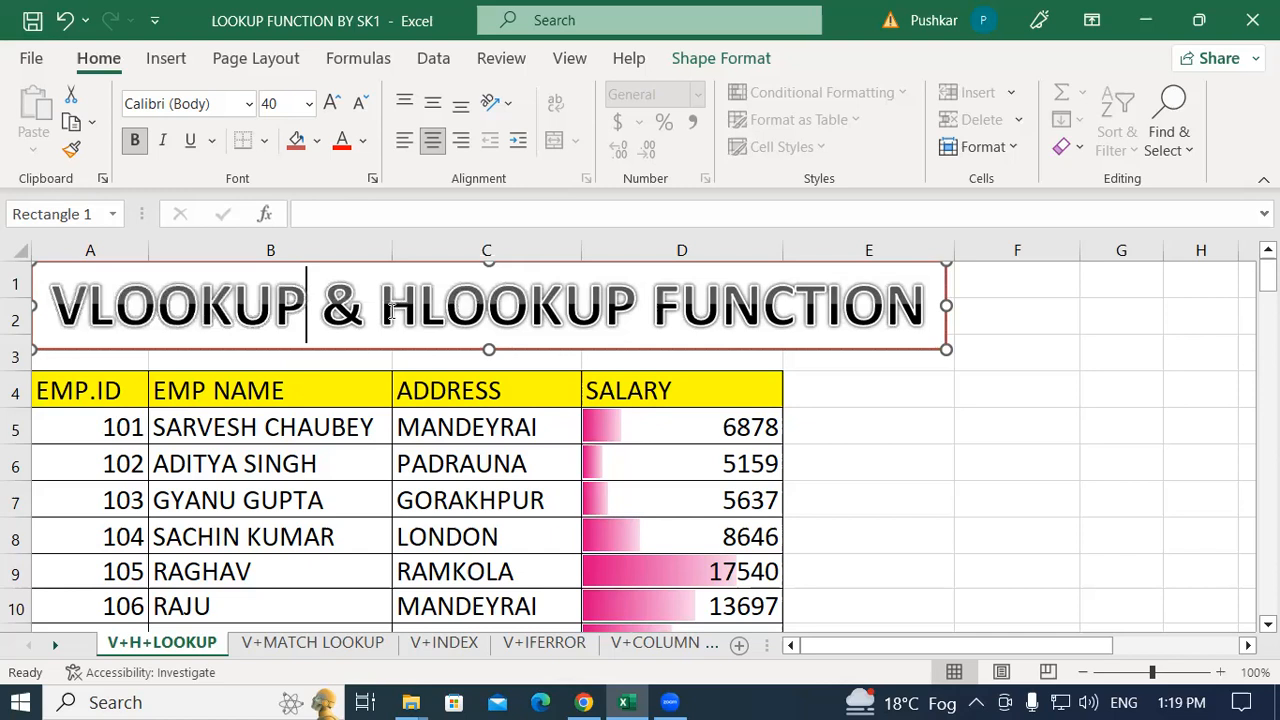
drag(380, 312, 931, 315)
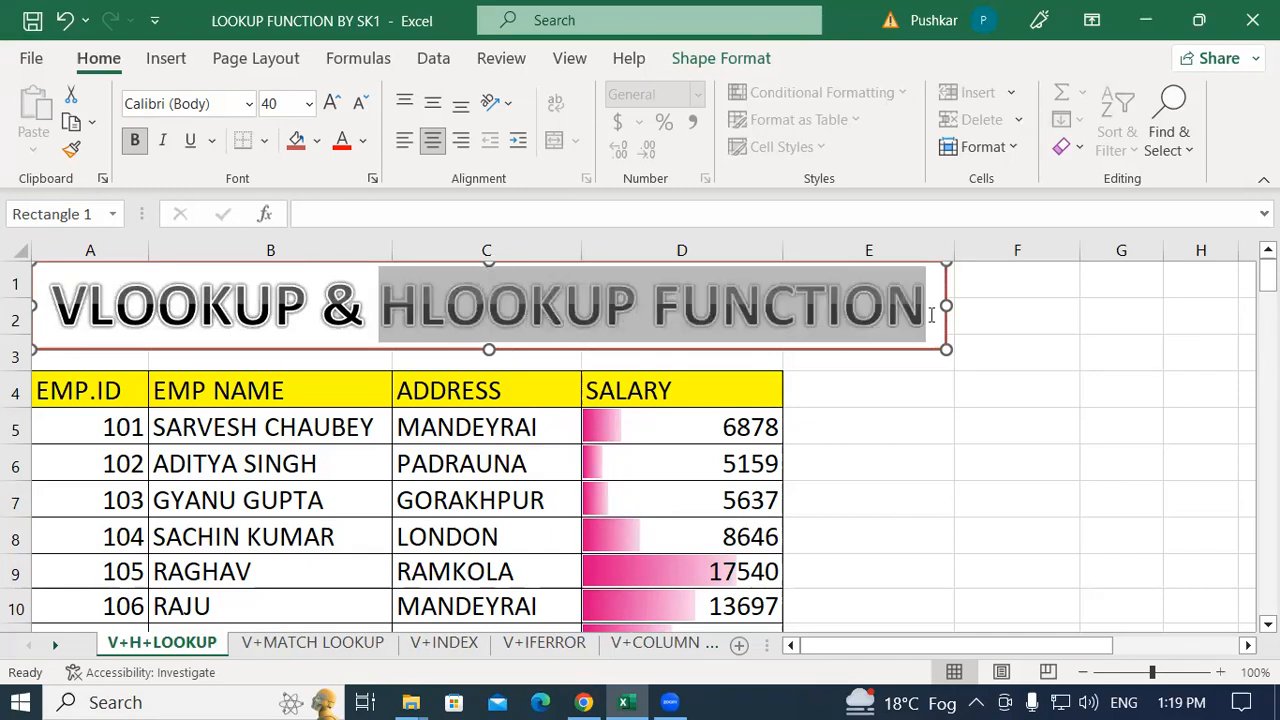
click(931, 317)
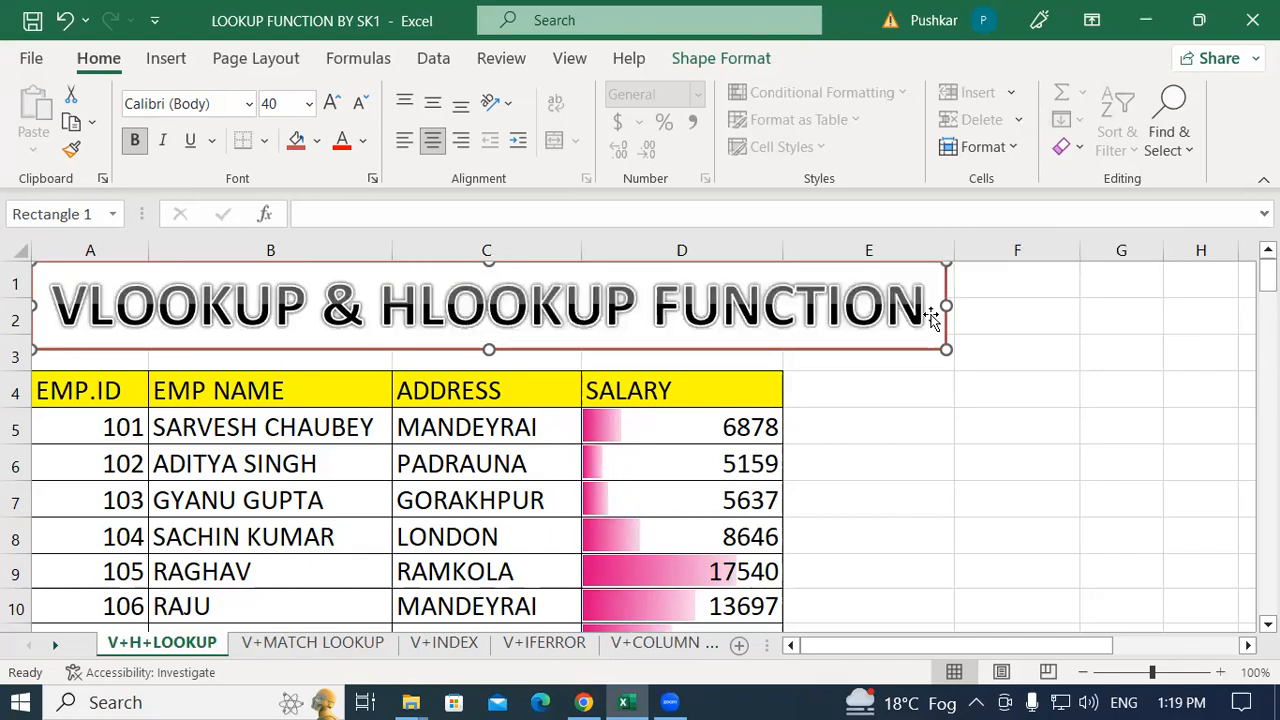
click(429, 305)
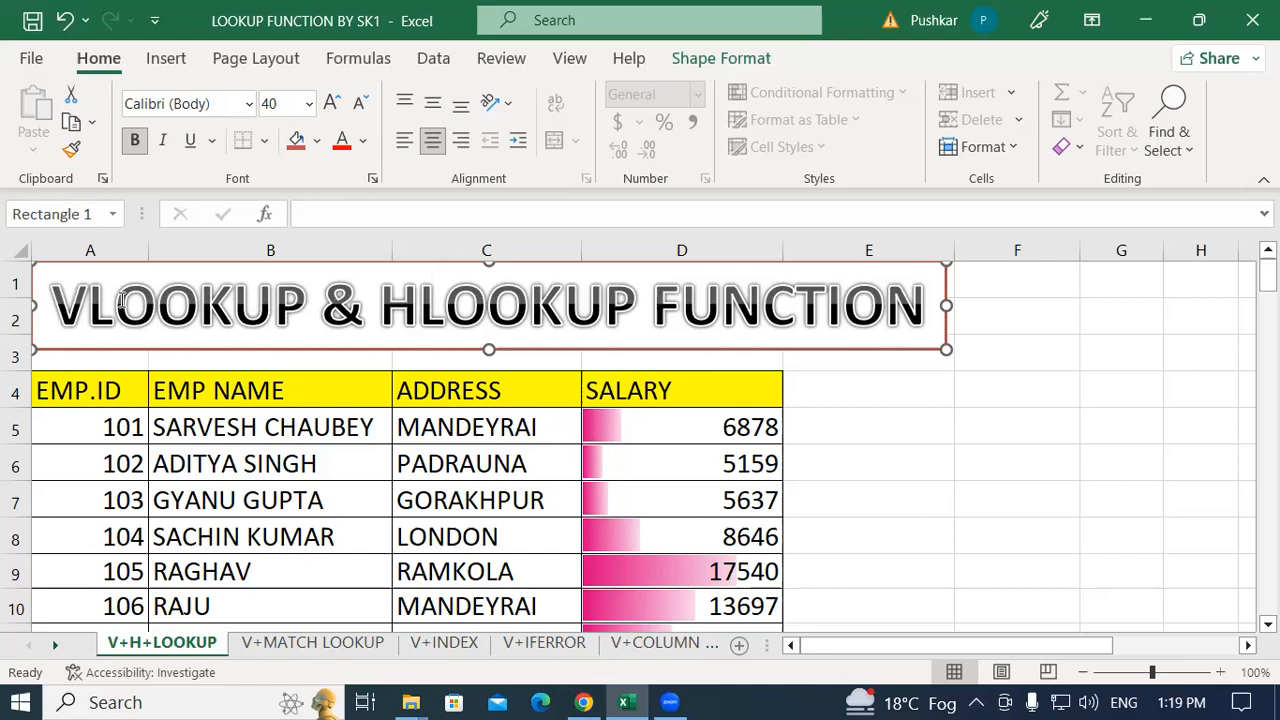
click(853, 387)
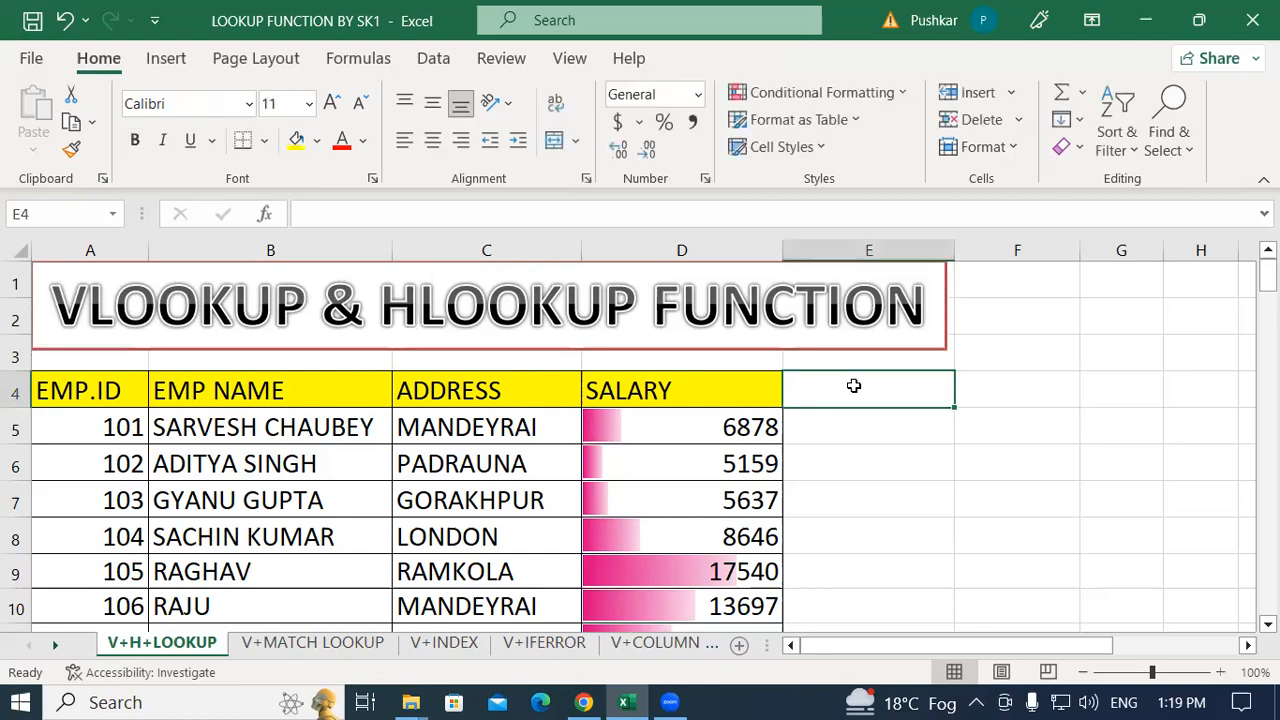
Step: Examine the EMP.ID column of the employee table from the first record to the last
scroll(400, 428, down, 2)
scroll(206, 448, up, 2)
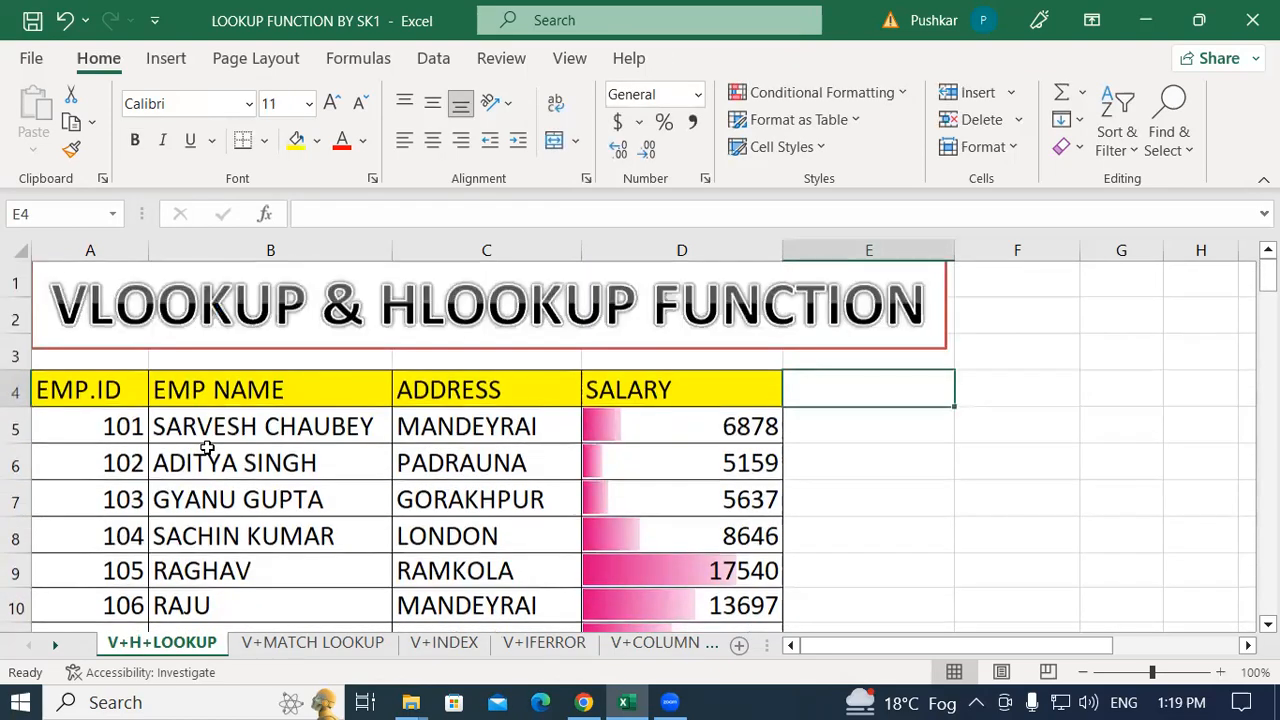
scroll(131, 449, down, 4)
scroll(130, 450, up, 2)
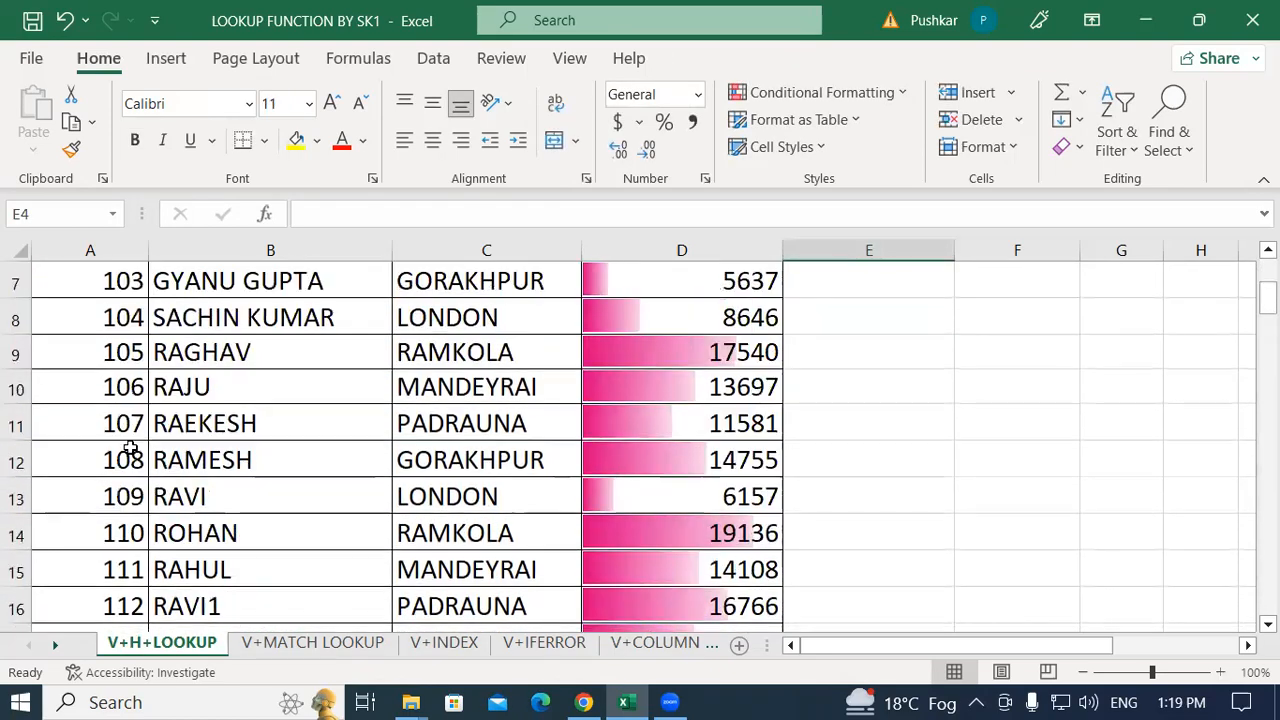
scroll(131, 449, up, 1)
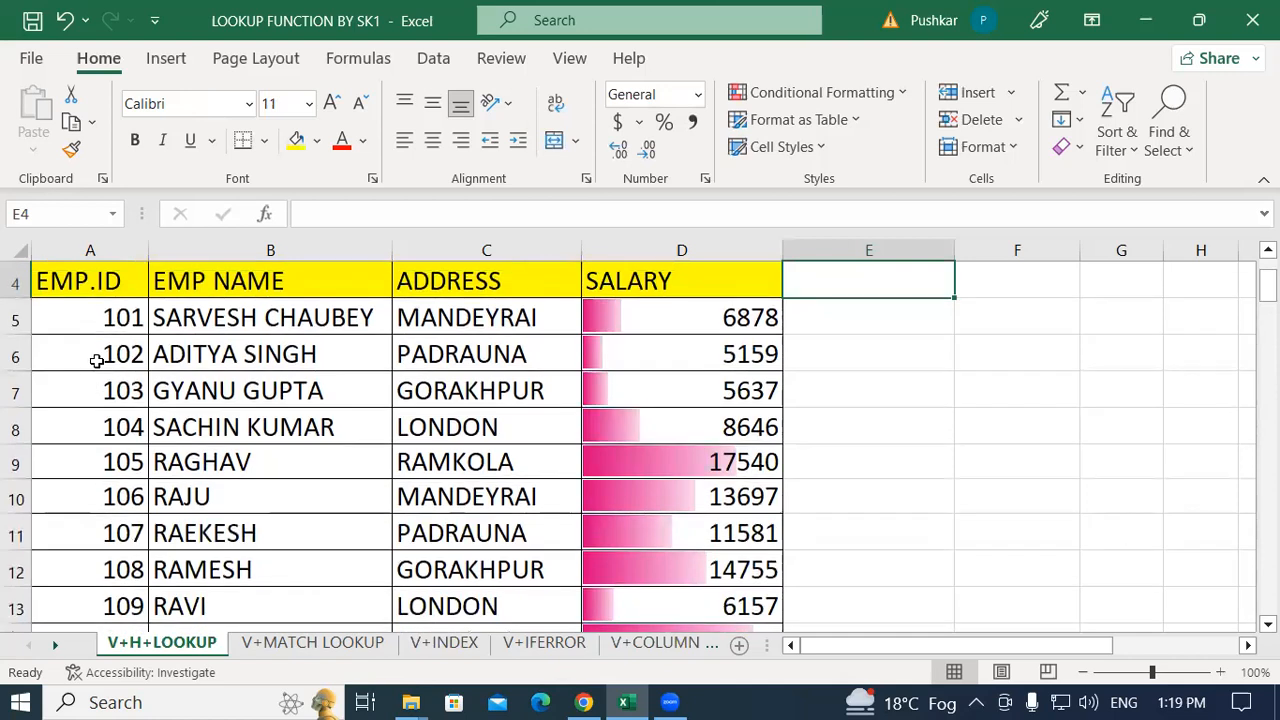
scroll(96, 360, down, 4)
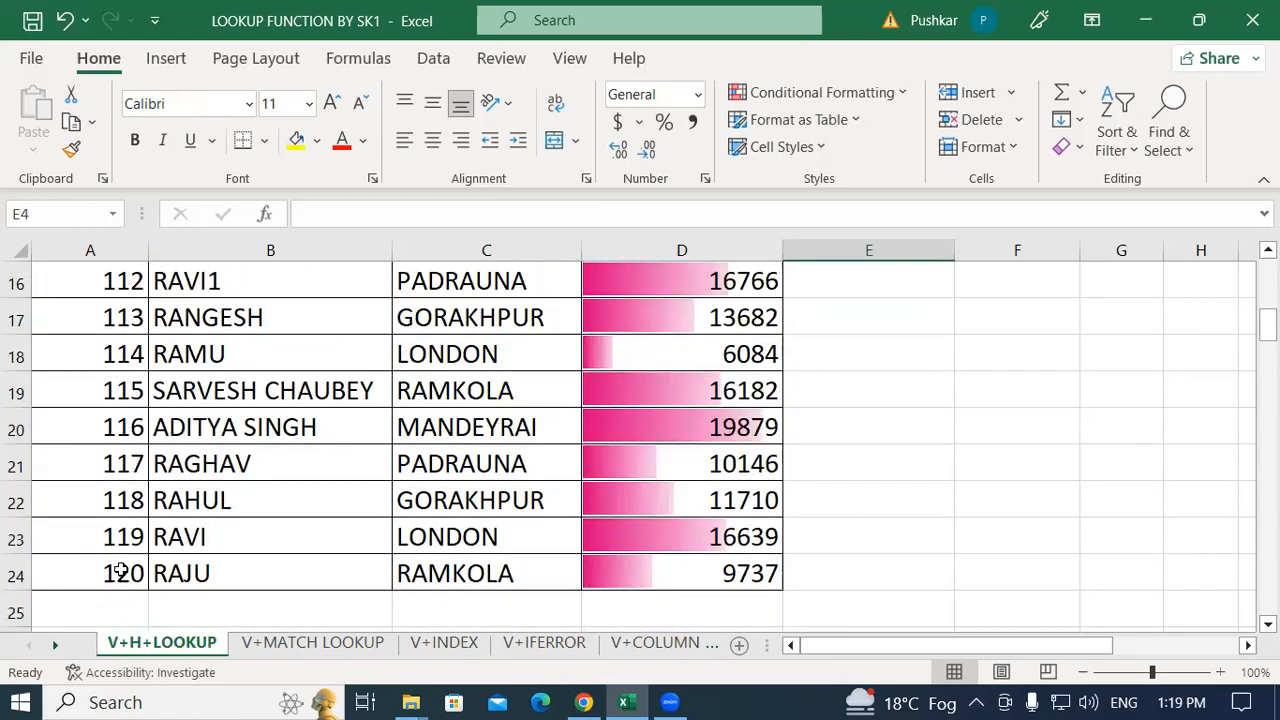
click(118, 571)
scroll(120, 500, up, 5)
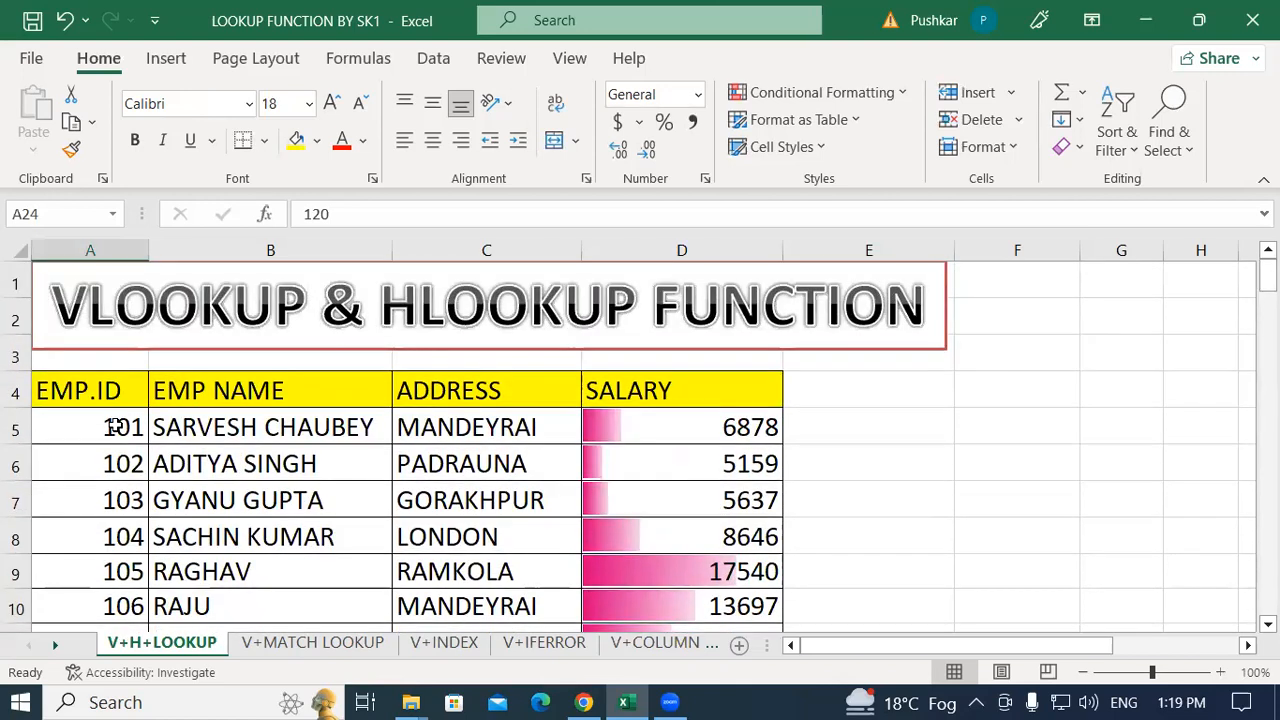
scroll(115, 427, down, 7)
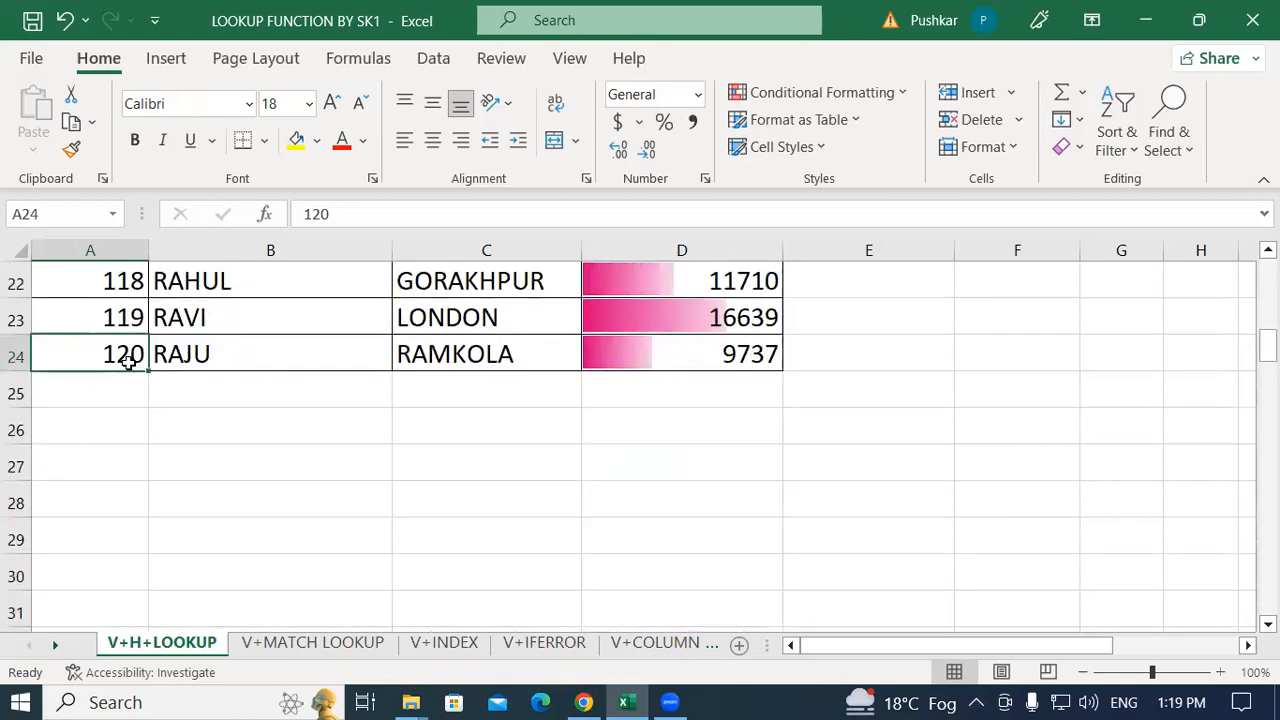
scroll(215, 430, up, 6)
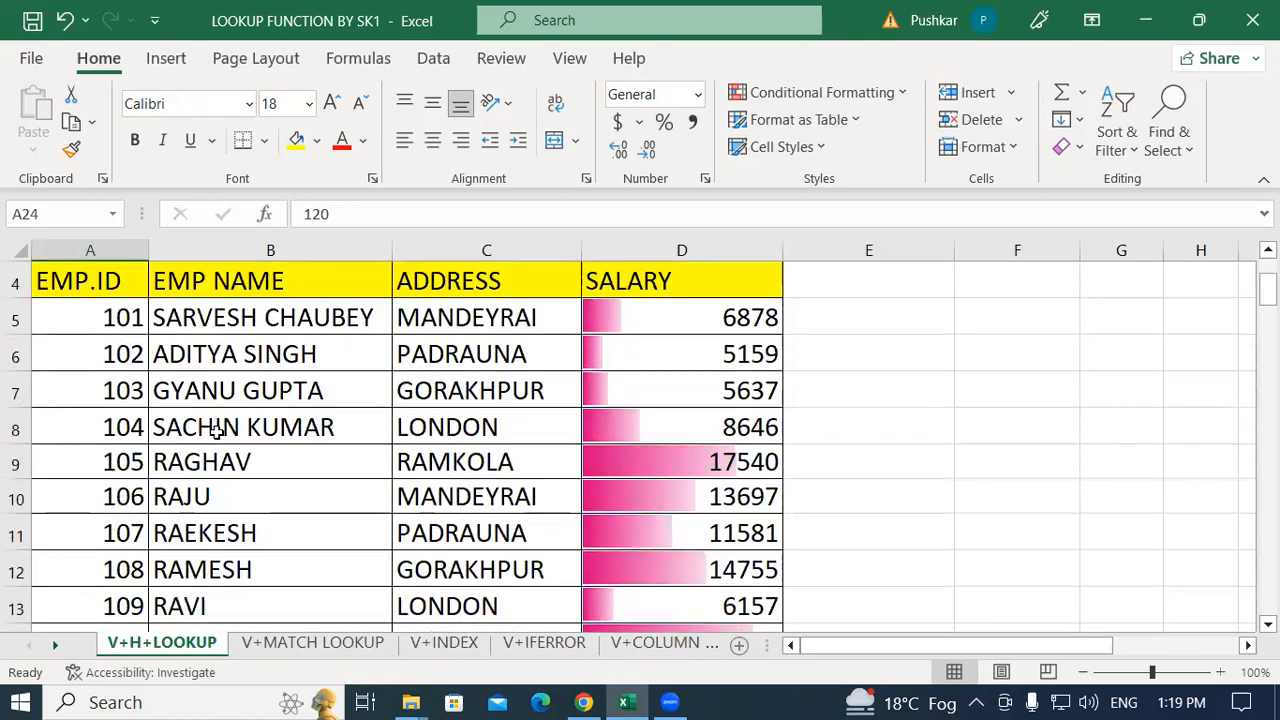
Step: Examine the EMP NAME and ADDRESS columns of the employee table
drag(226, 317, 297, 574)
scroll(297, 574, up, 4)
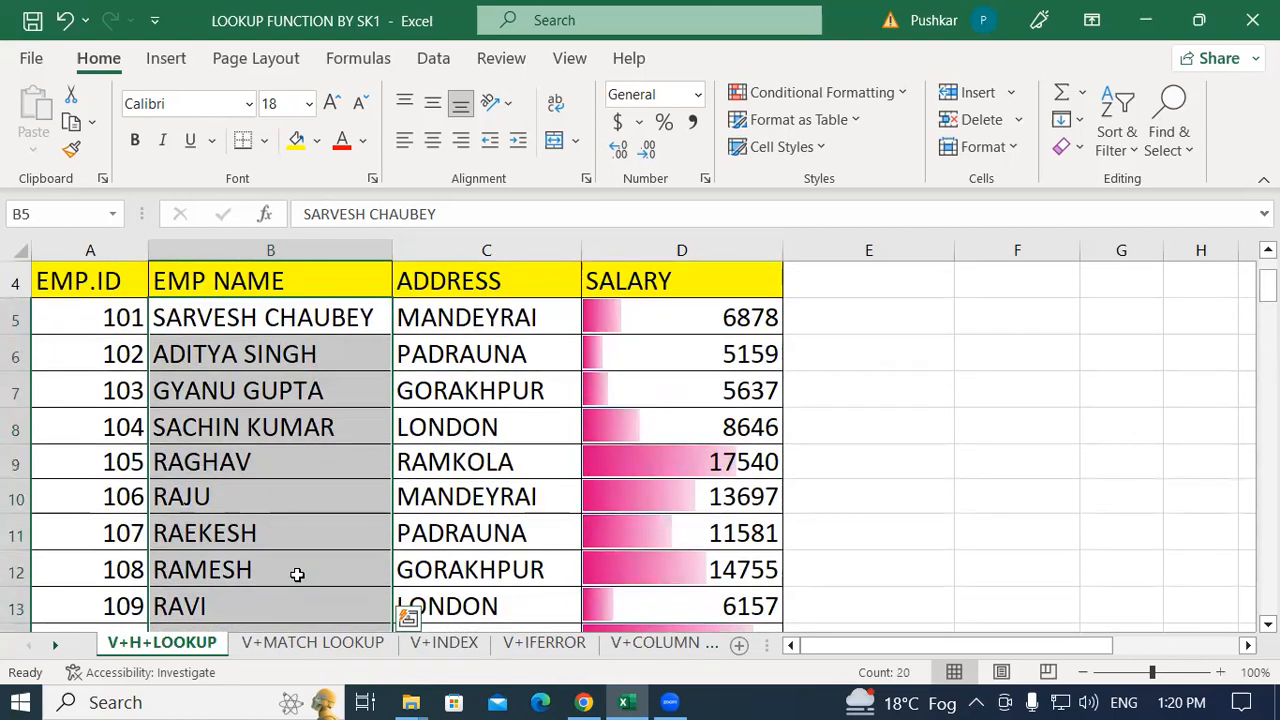
scroll(297, 574, up, 1)
click(542, 380)
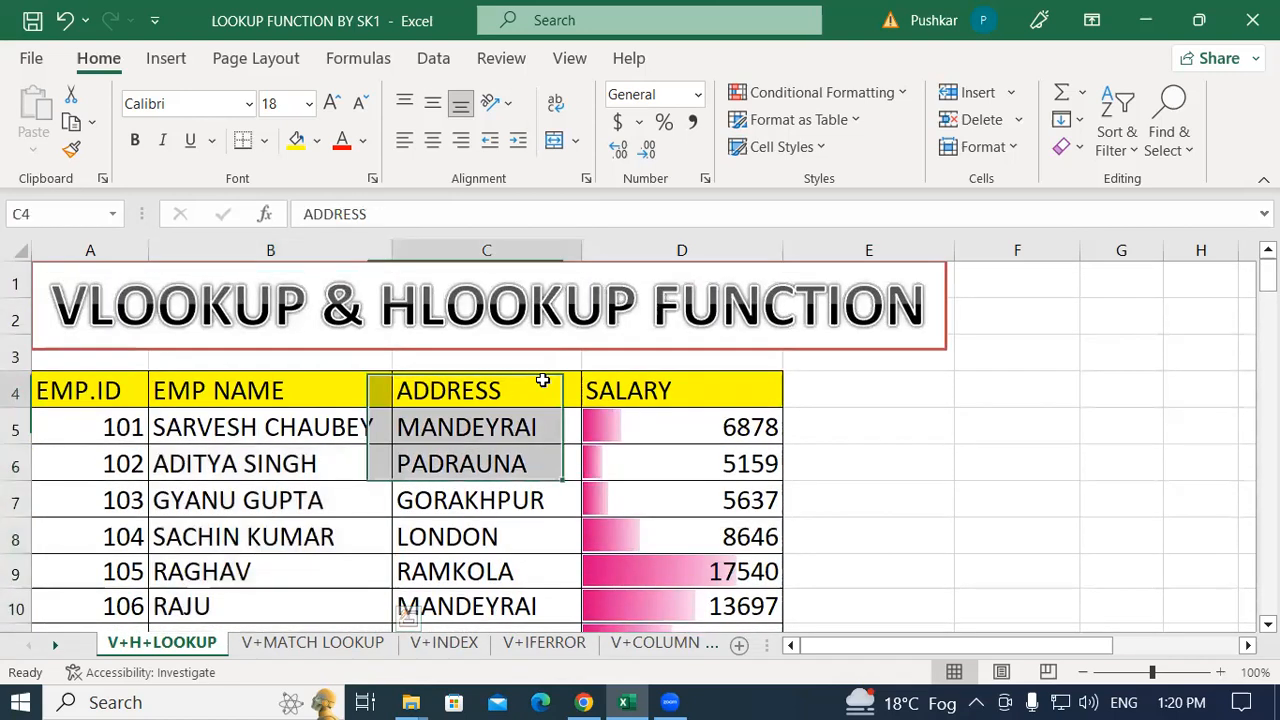
click(1080, 672)
scroll(474, 409, down, 1)
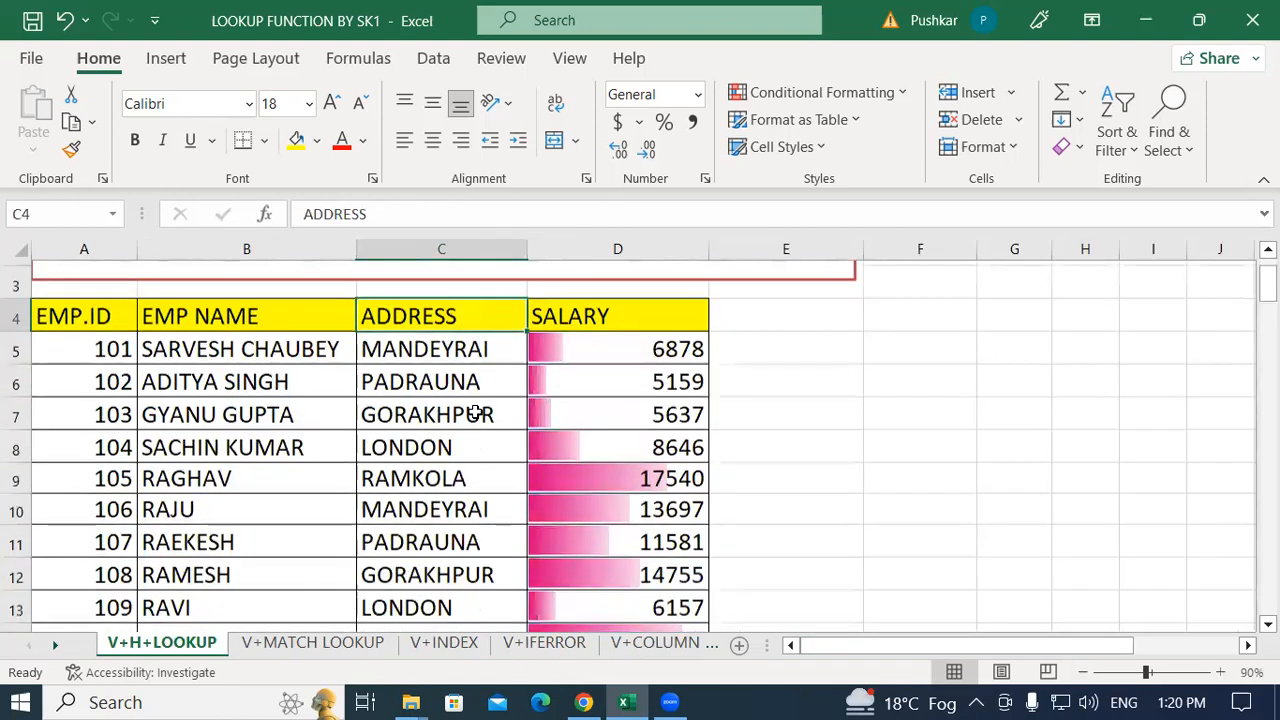
drag(437, 314, 450, 578)
click(801, 405)
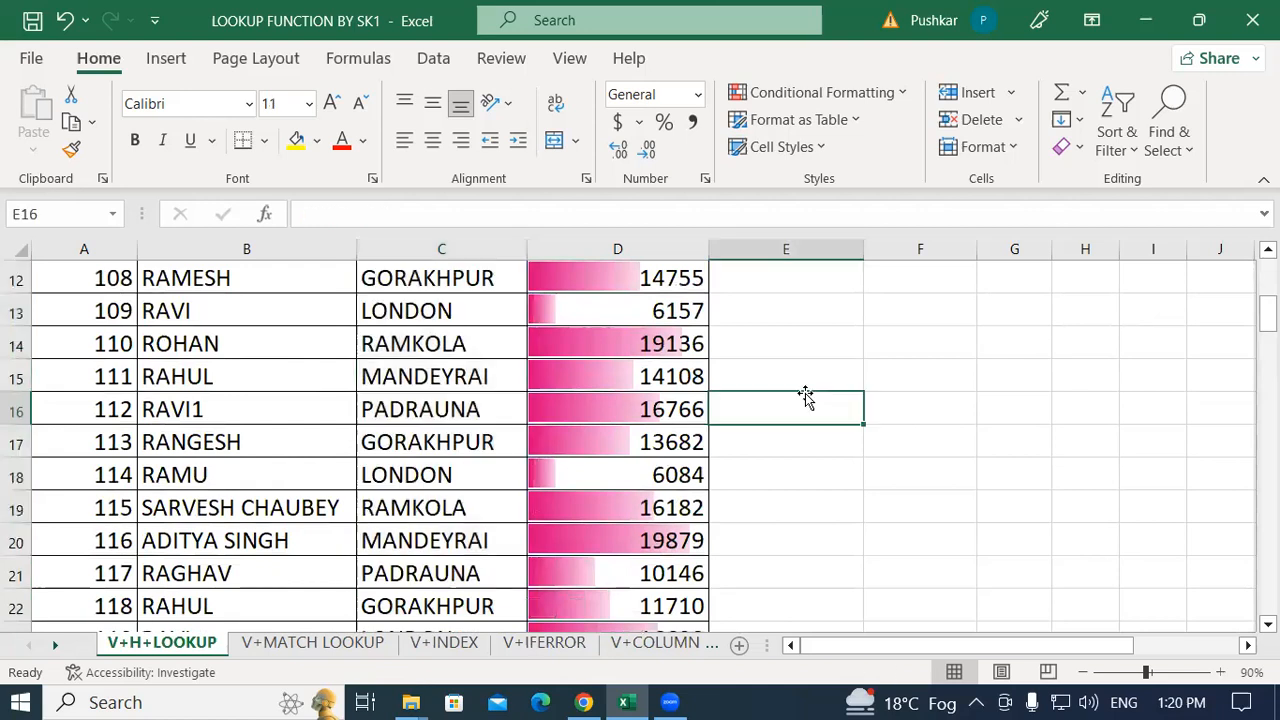
scroll(801, 411, up, 4)
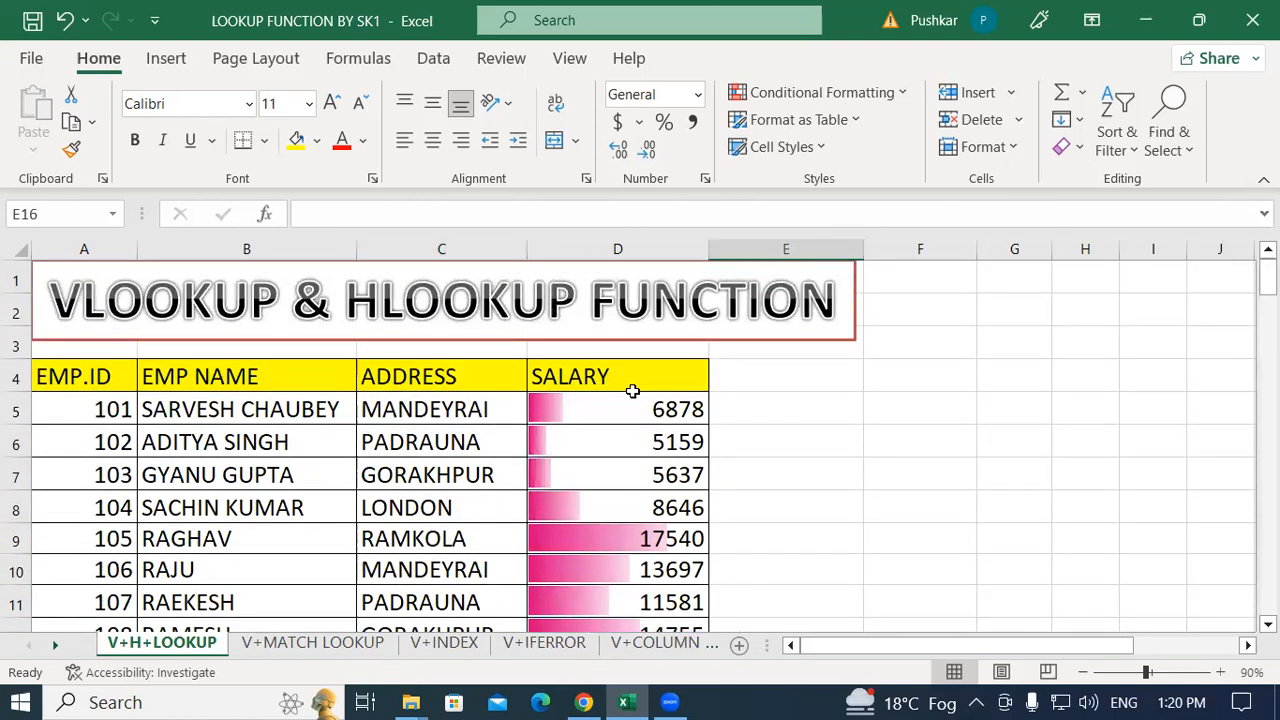
Step: Examine the SALARY column and the full extent of the employee table
click(810, 388)
scroll(700, 410, down, 1)
drag(626, 315, 660, 506)
click(759, 450)
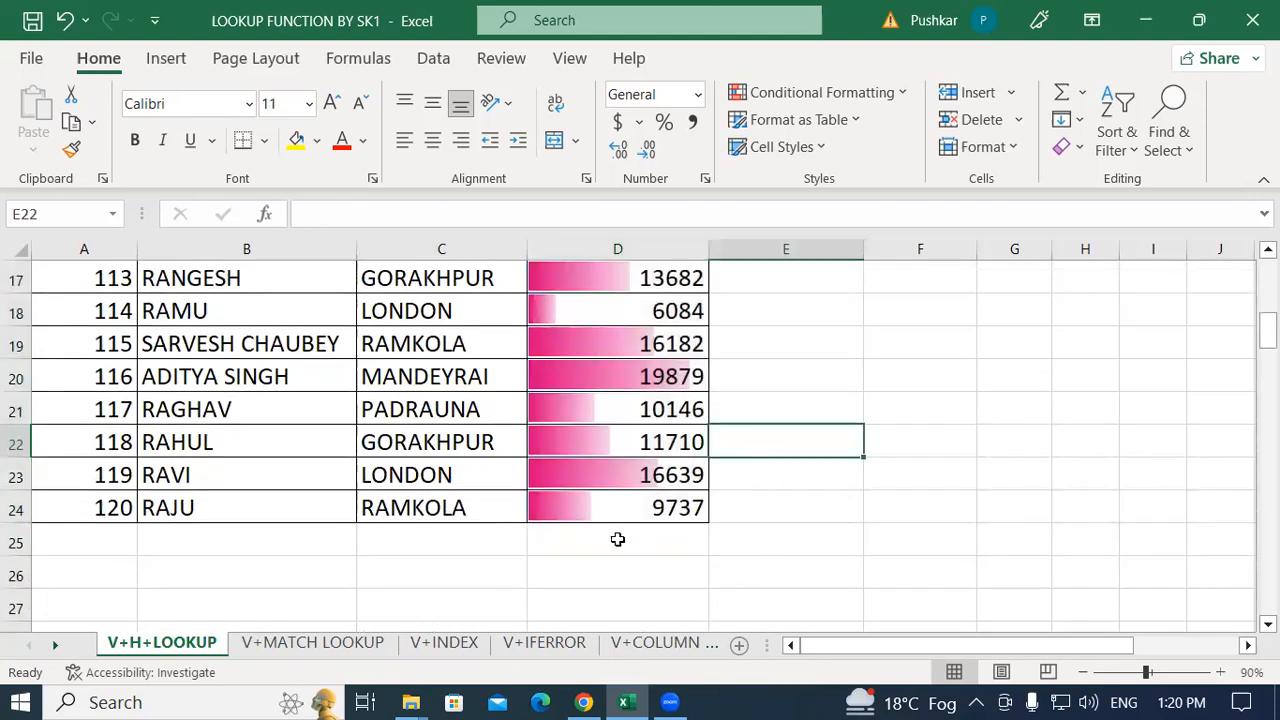
scroll(618, 539, up, 6)
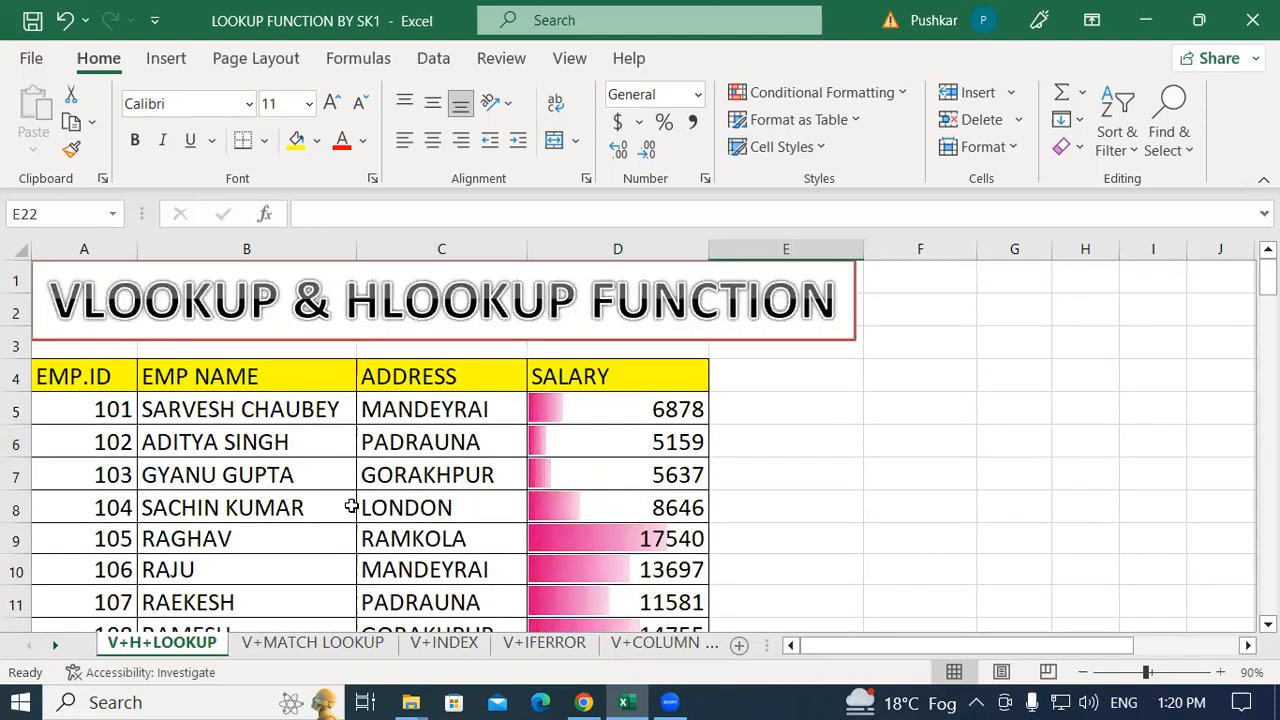
drag(94, 376, 640, 570)
click(858, 442)
scroll(823, 511, up, 4)
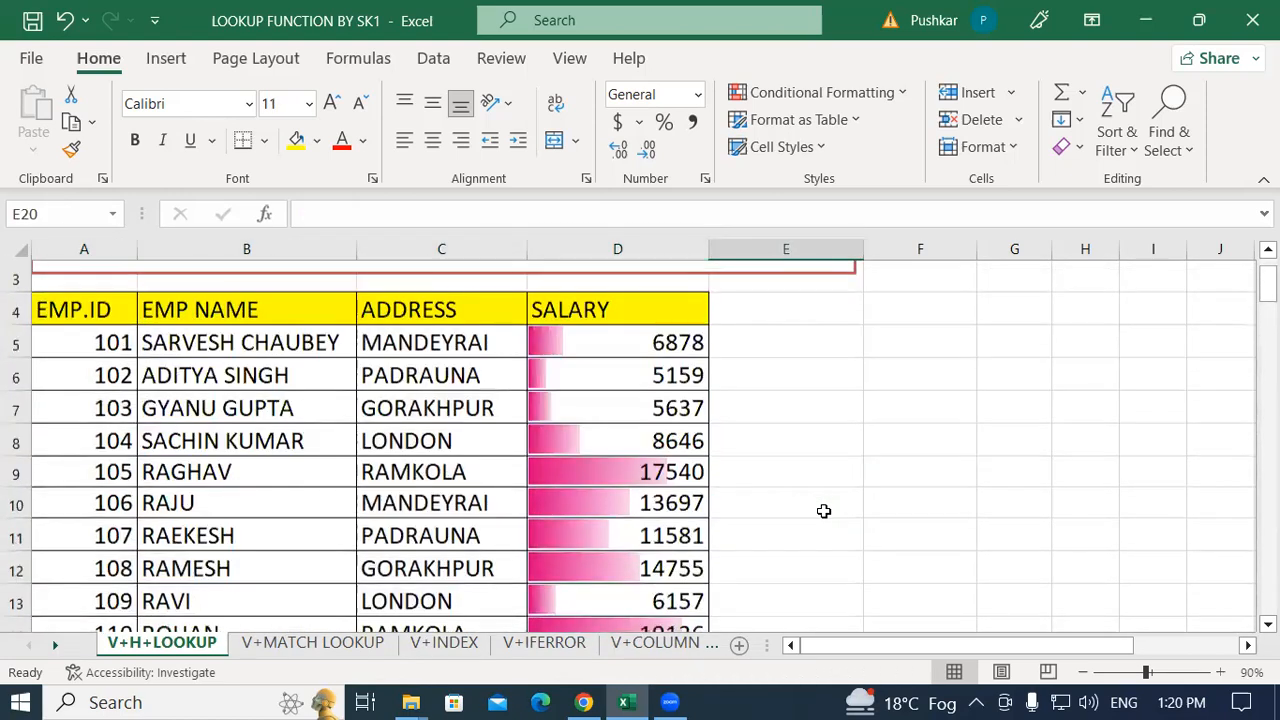
scroll(823, 511, up, 1)
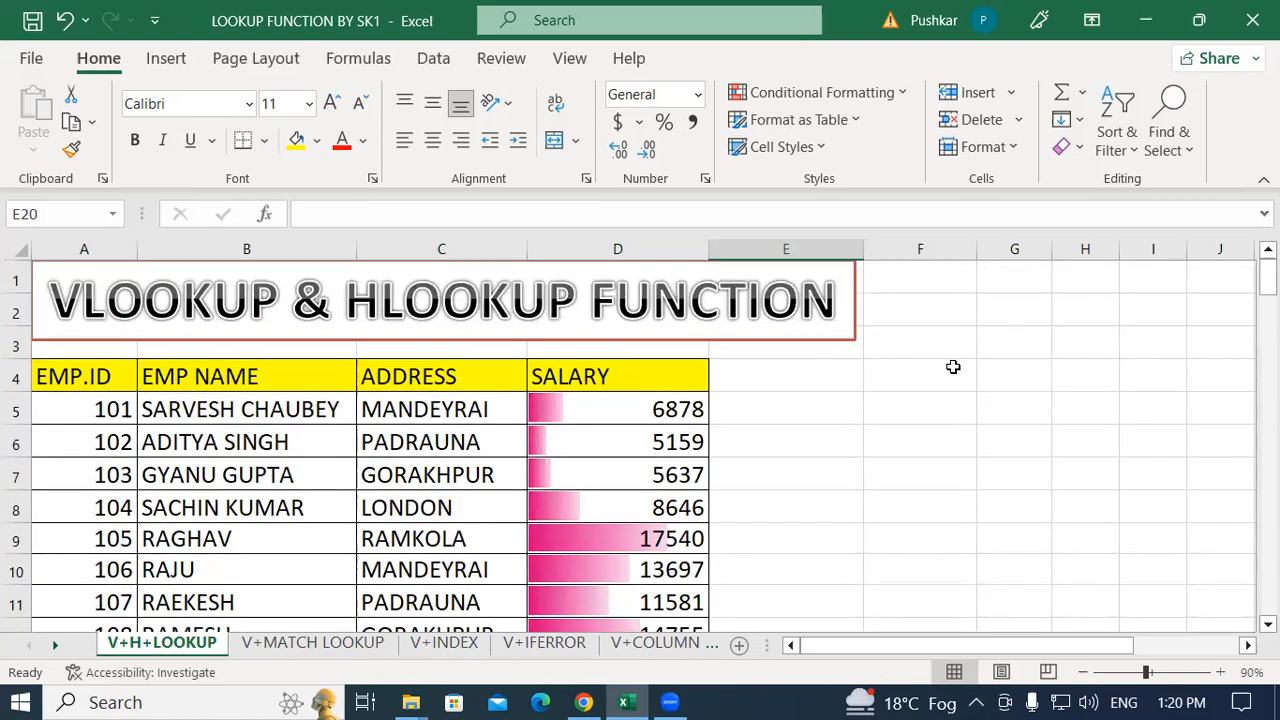
Step: Copy the table headings in A4:D4 to E4:H4 and fit the widths of columns E to H to the headings
drag(102, 373, 633, 368)
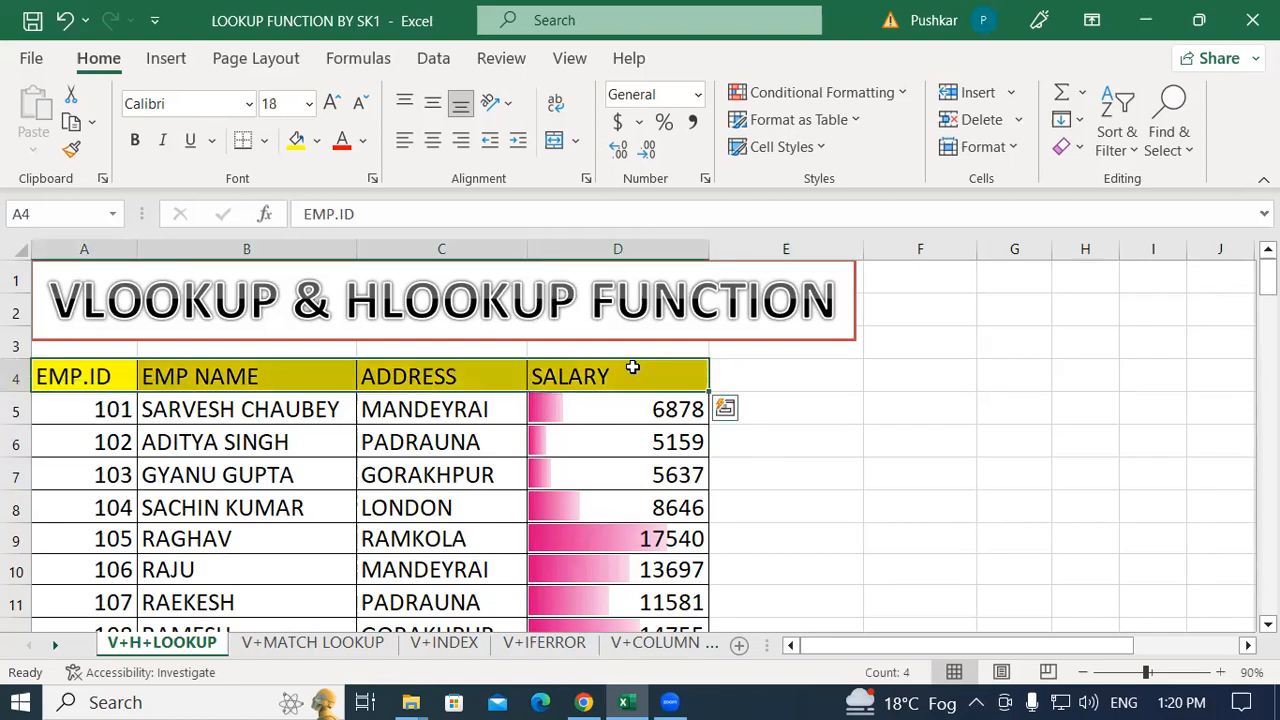
key(ctrl+c)
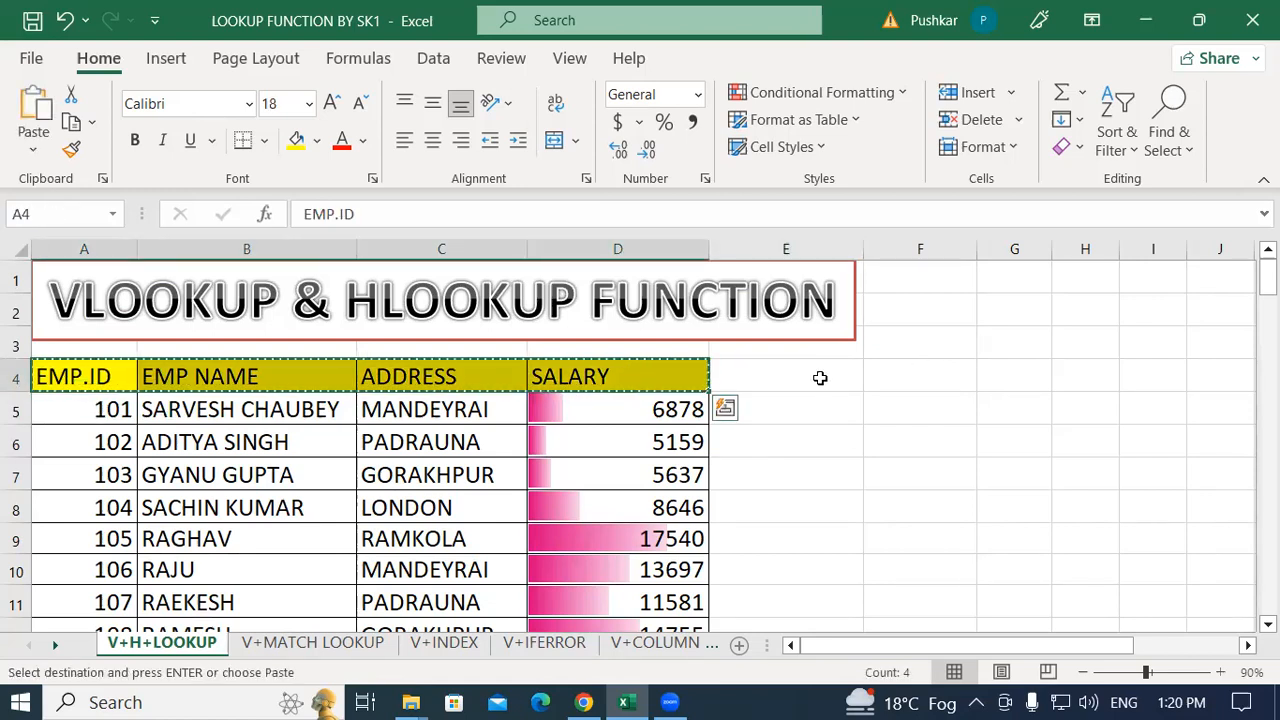
click(810, 384)
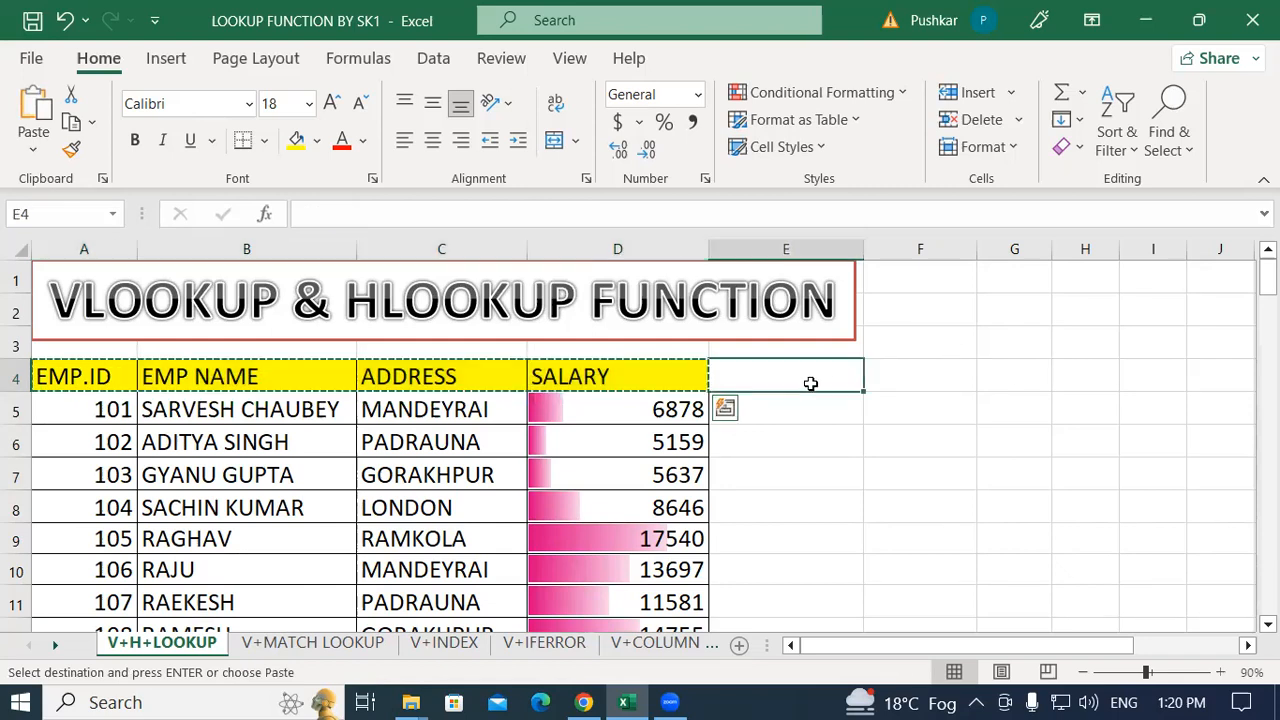
key(ctrl+v)
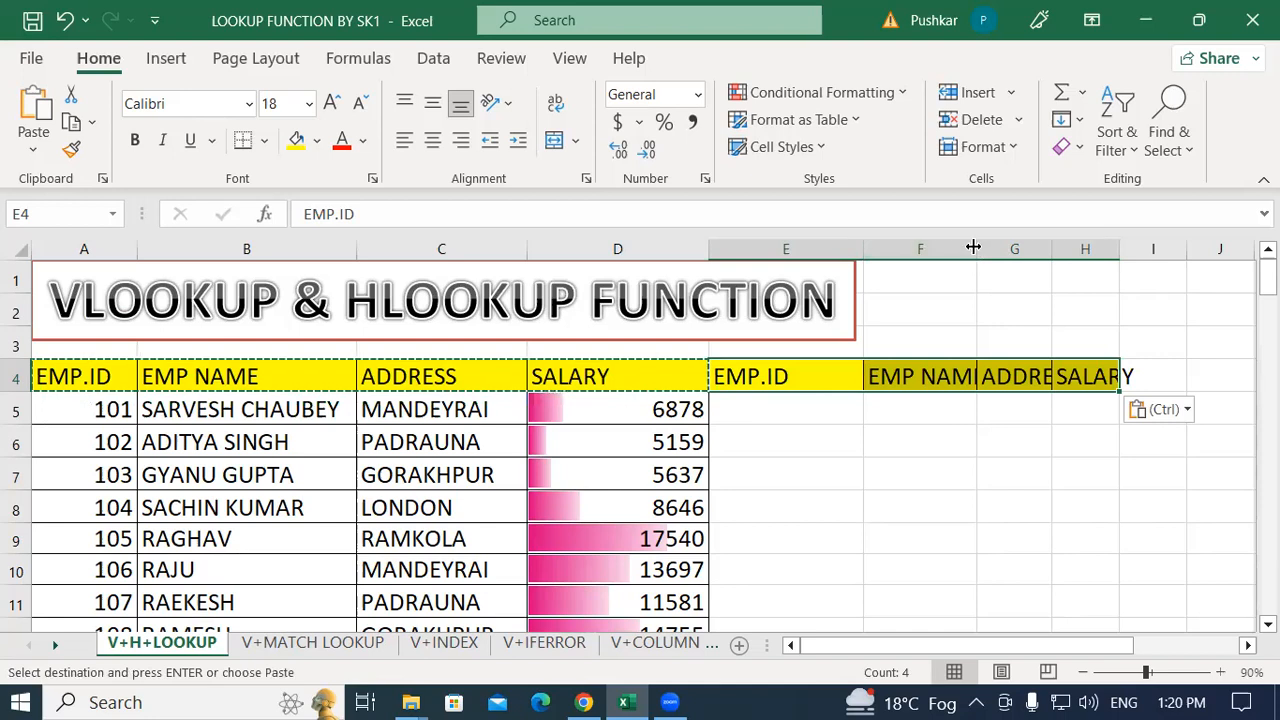
drag(862, 248, 790, 258)
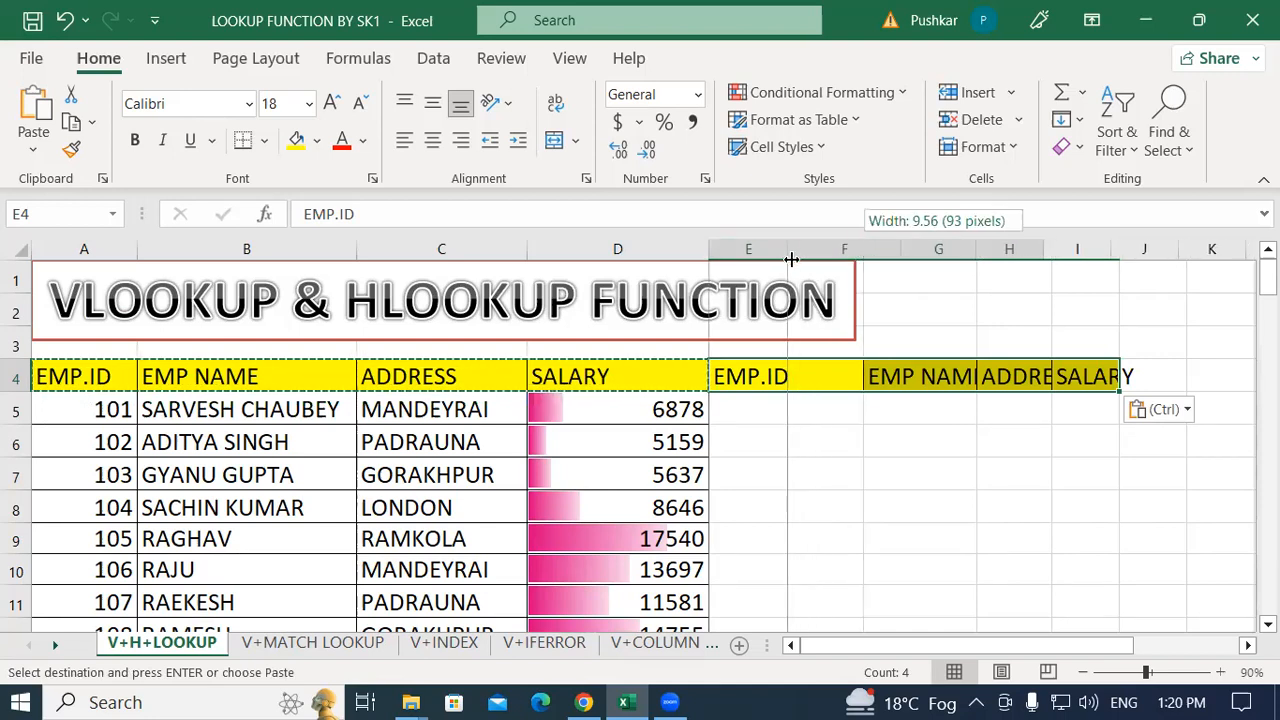
drag(905, 249, 1217, 247)
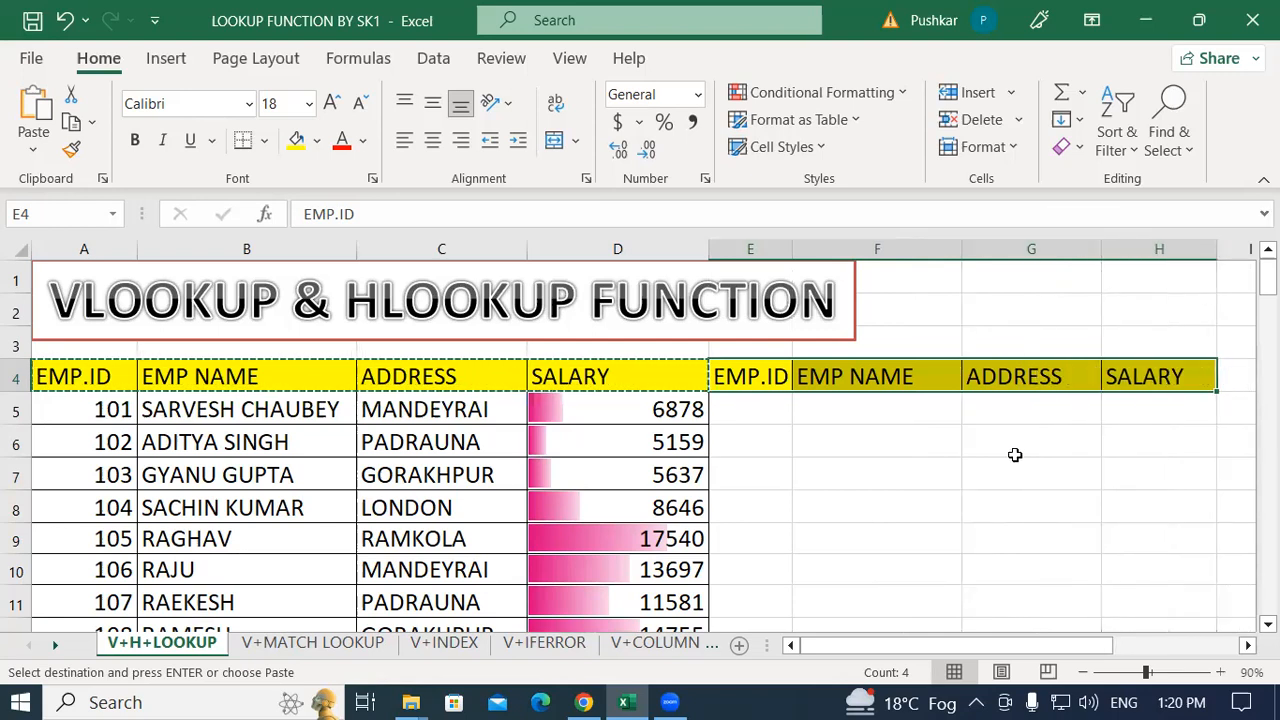
Step: Apply All Borders to the range E4:H6 holding the copied headings and two blank rows
click(949, 443)
drag(763, 377, 1183, 449)
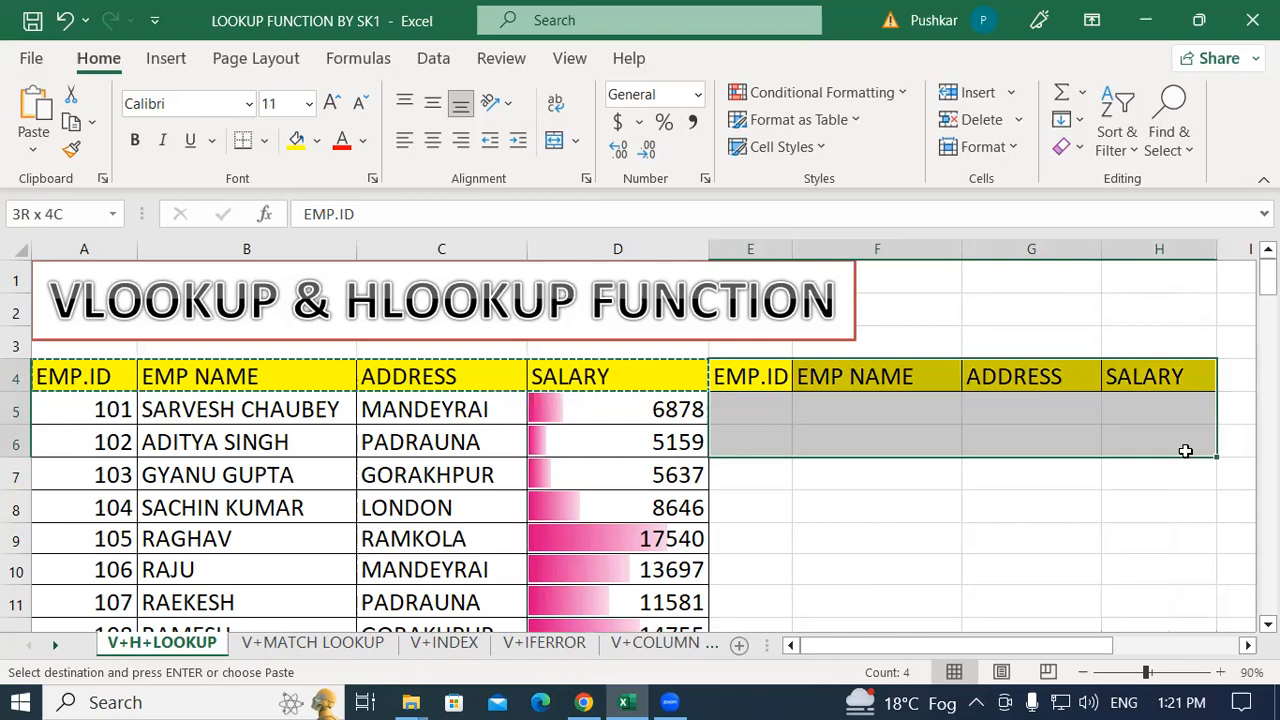
click(264, 140)
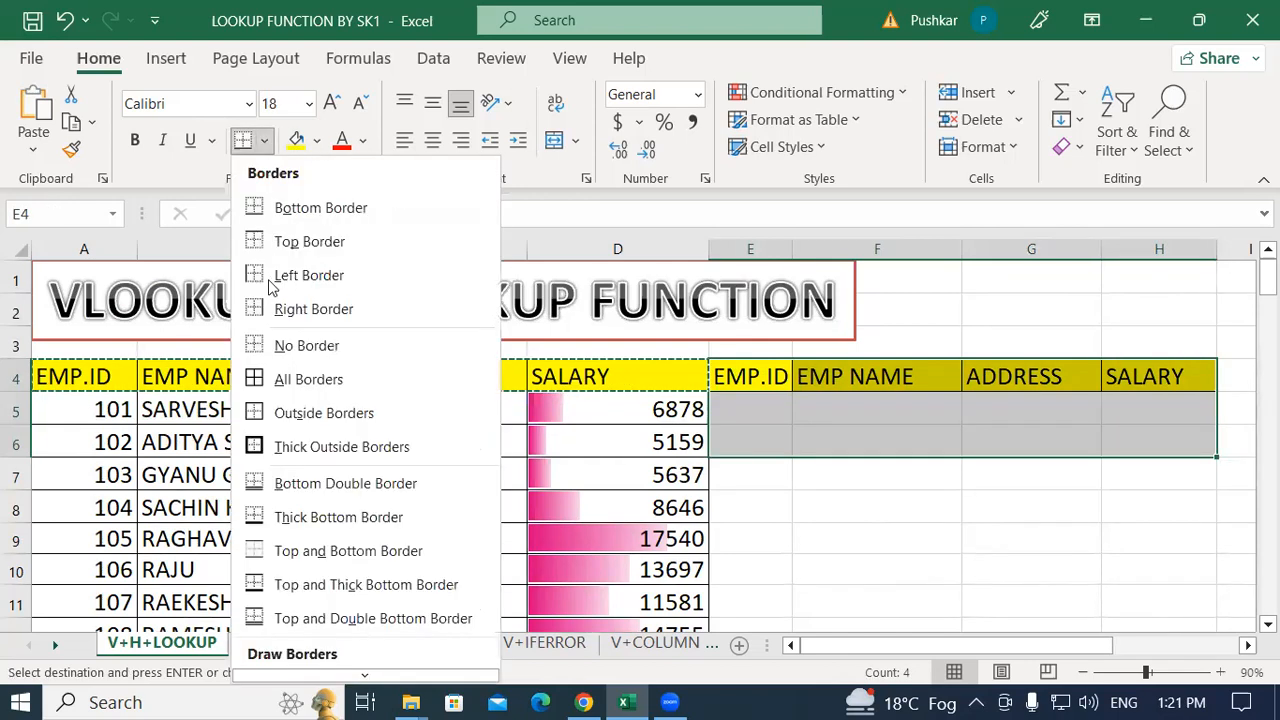
click(265, 380)
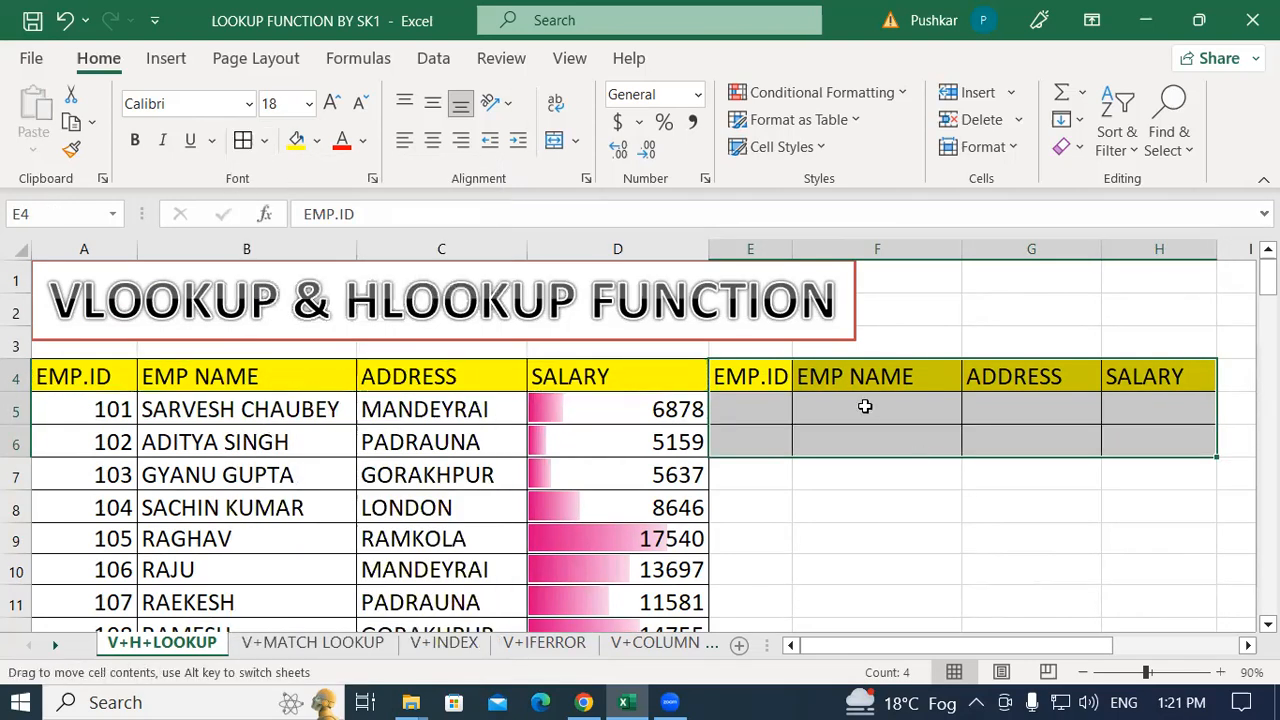
click(830, 376)
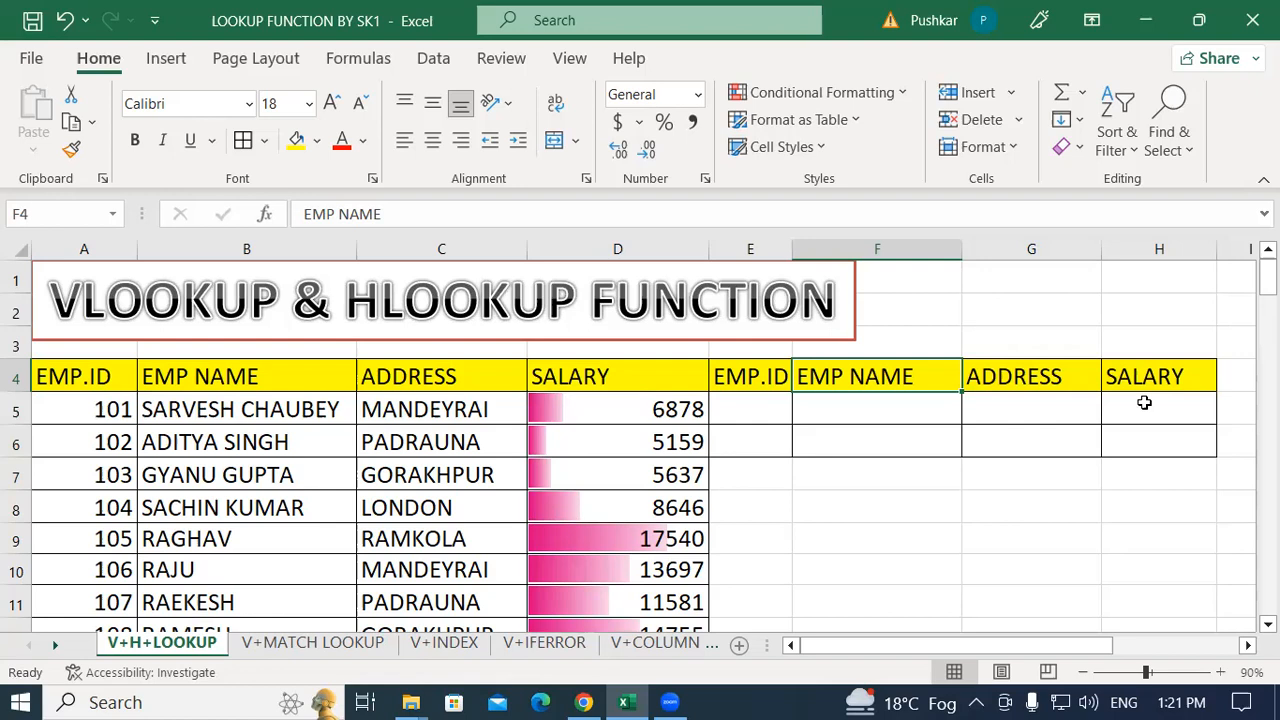
Step: Examine the employee records and the blank lookup cells under EMP NAME, ADDRESS and SALARY in row 5
click(747, 421)
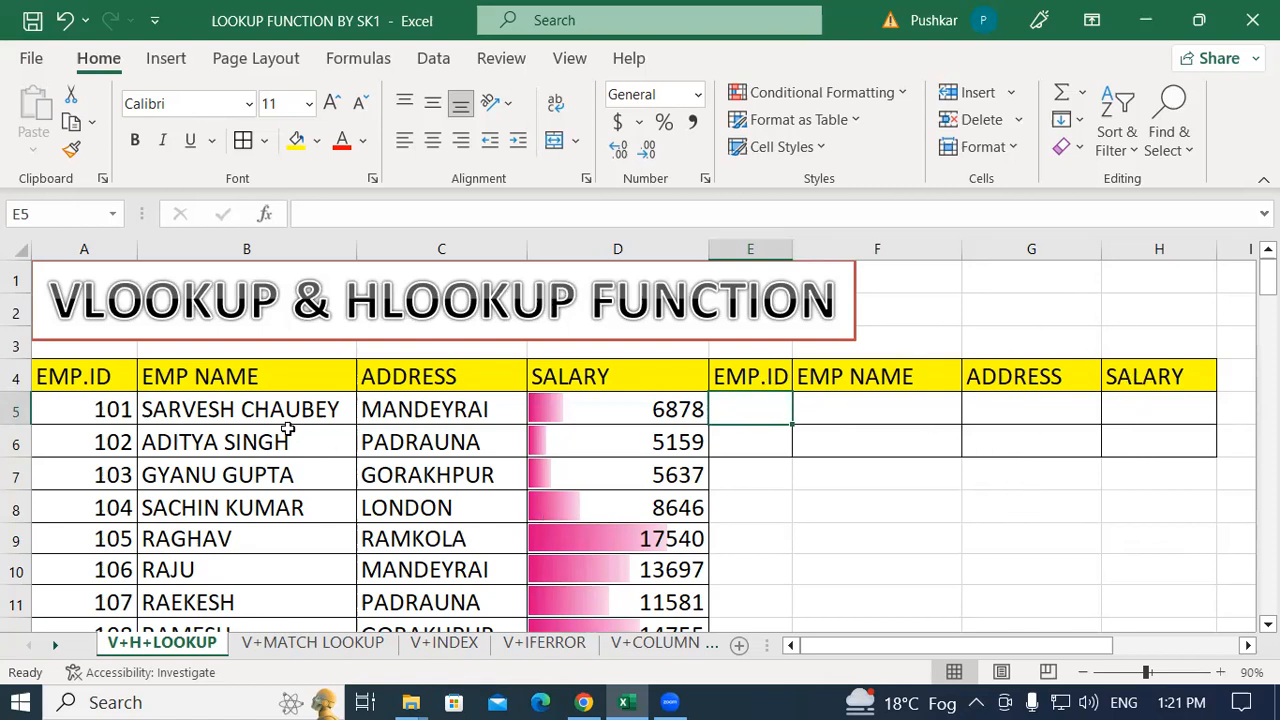
scroll(166, 366, down, 6)
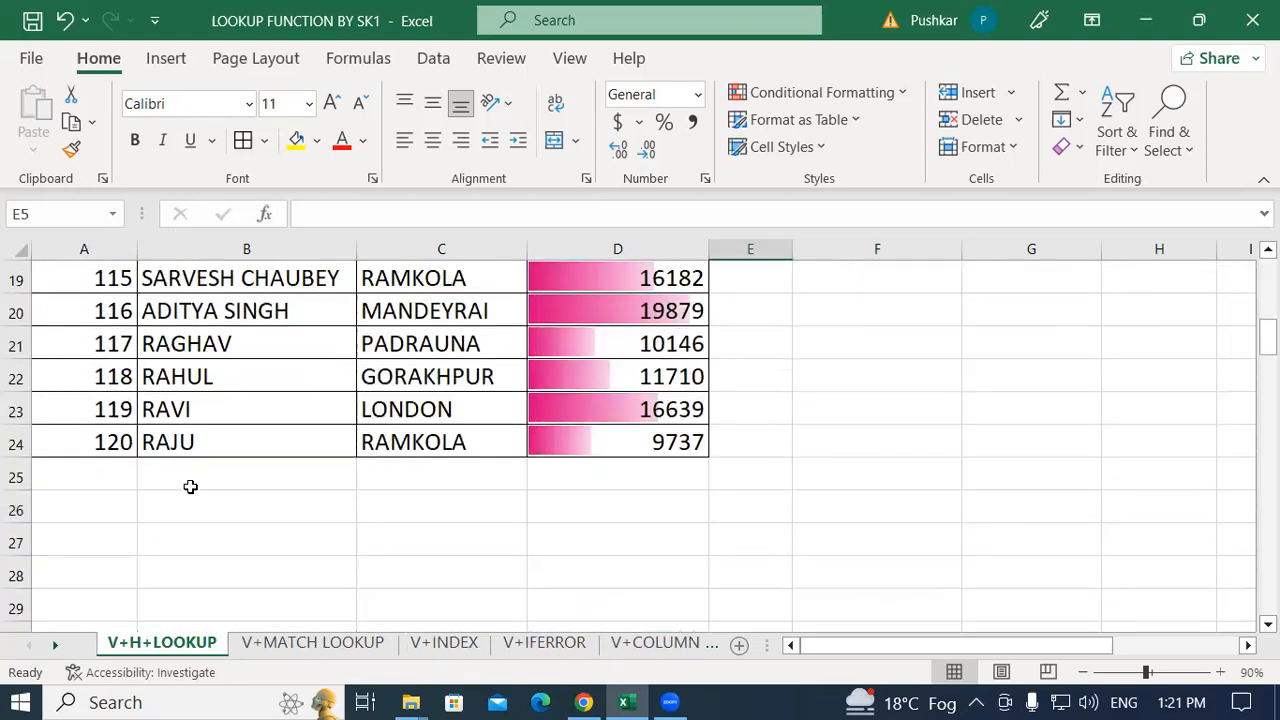
scroll(180, 460, up, 4)
scroll(171, 437, down, 3)
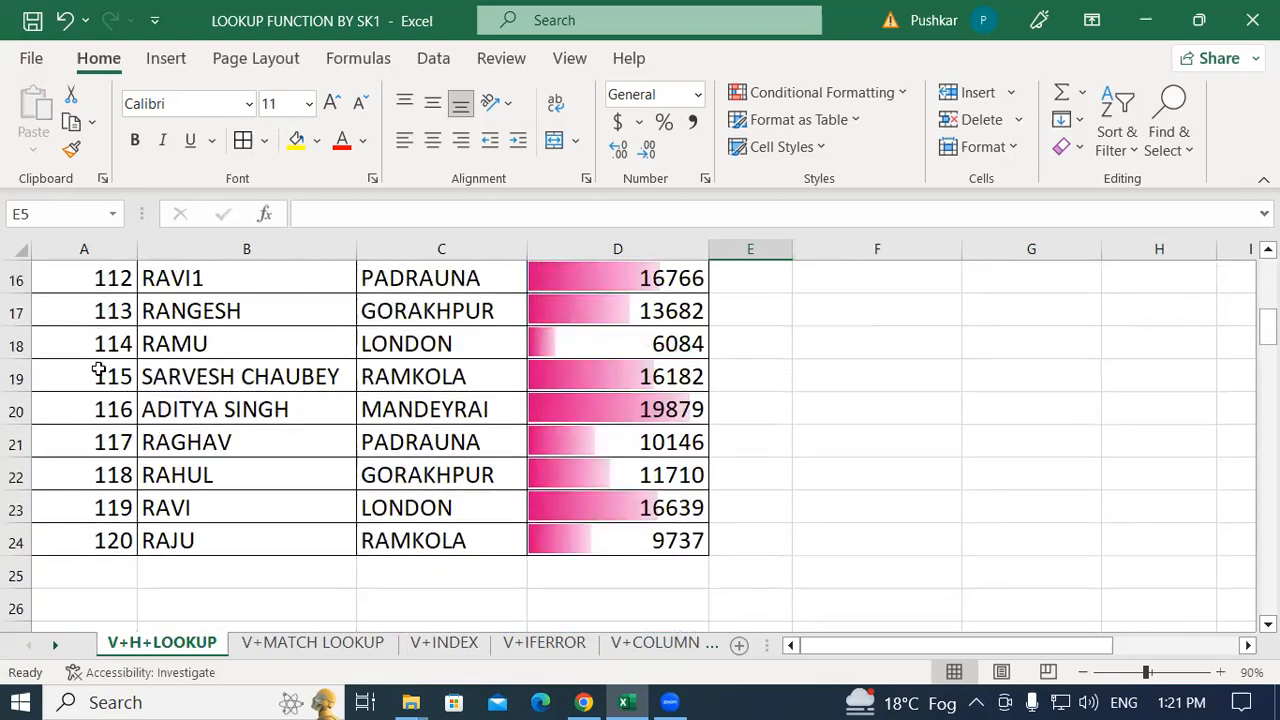
scroll(147, 528, up, 5)
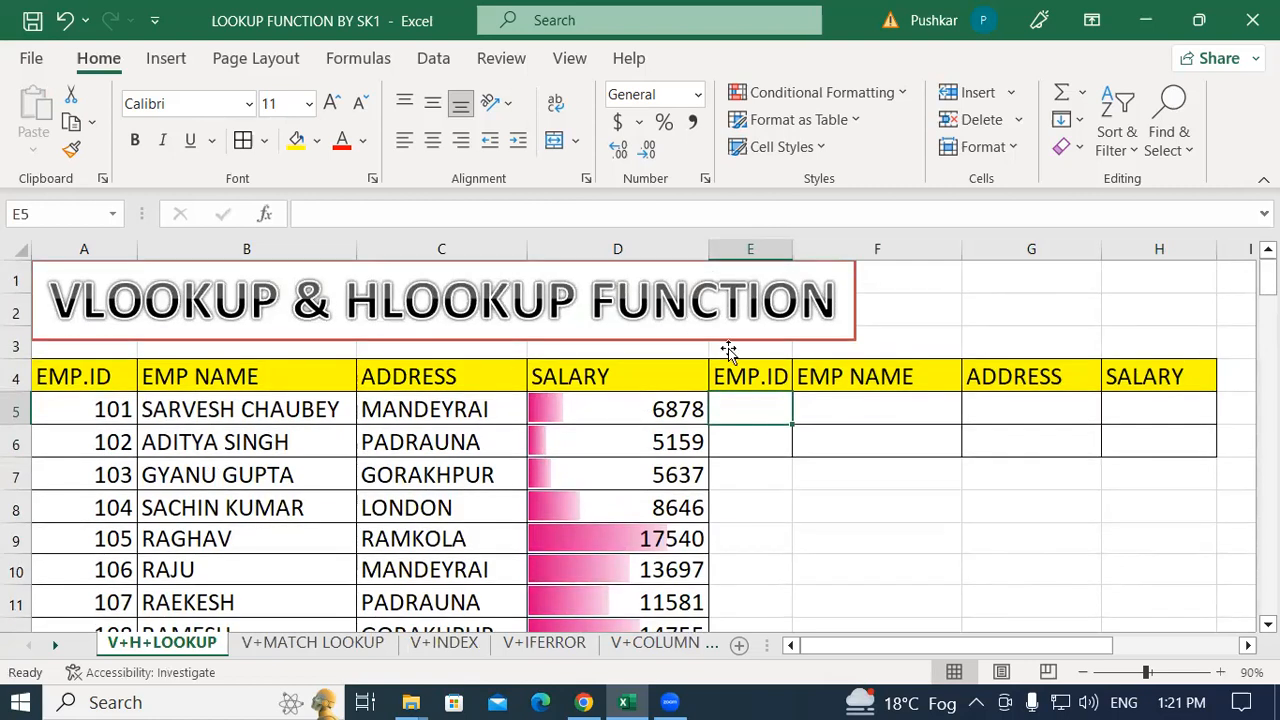
click(866, 415)
drag(1166, 404, 1016, 397)
click(1016, 397)
click(862, 414)
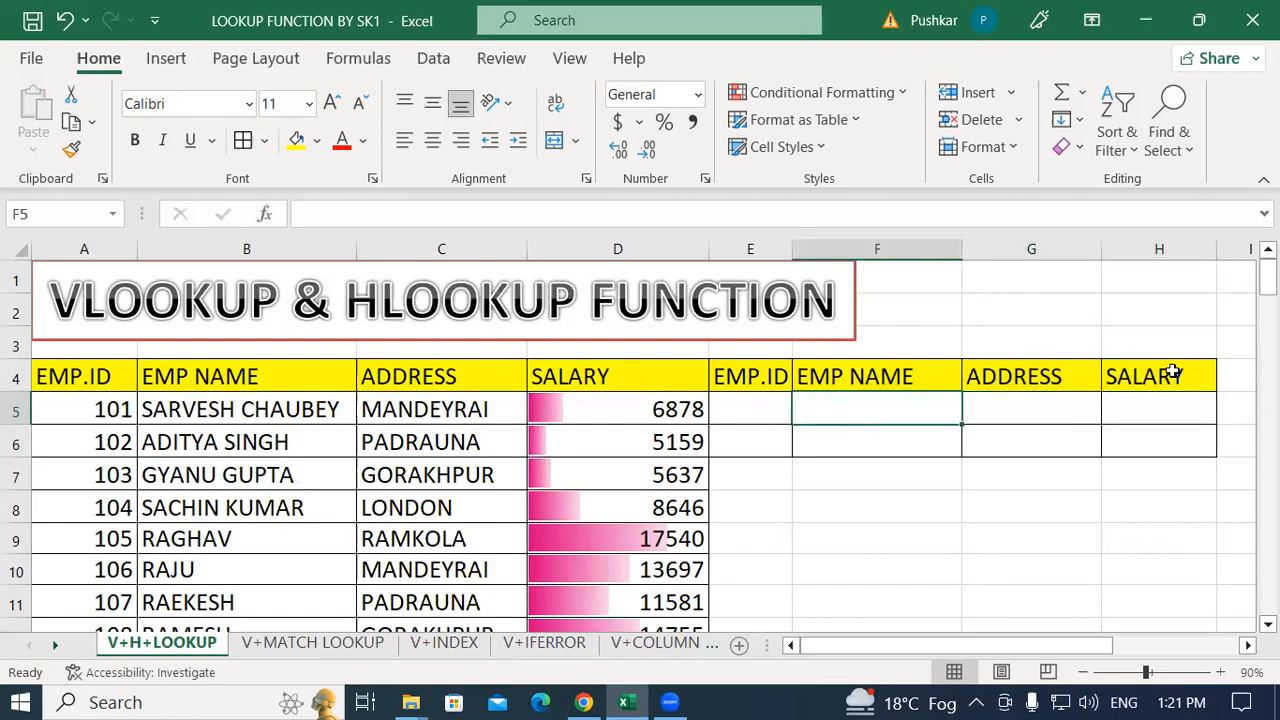
drag(1204, 413, 1043, 409)
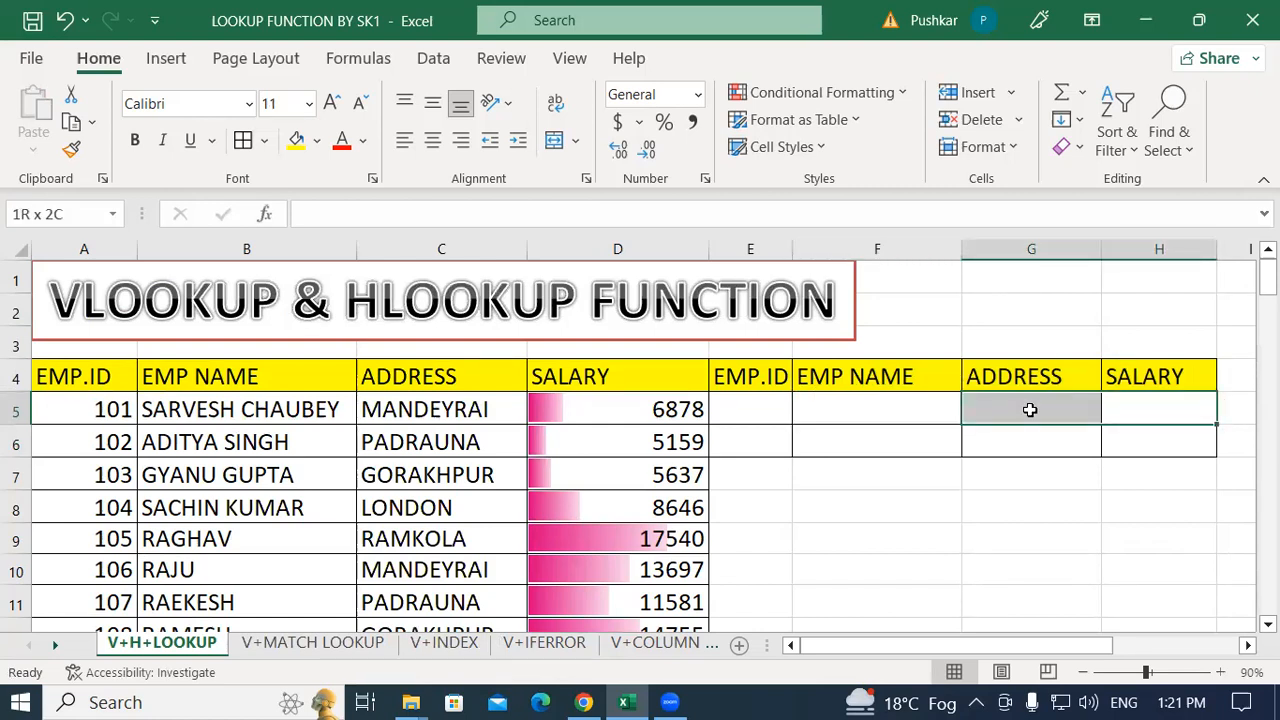
click(1030, 410)
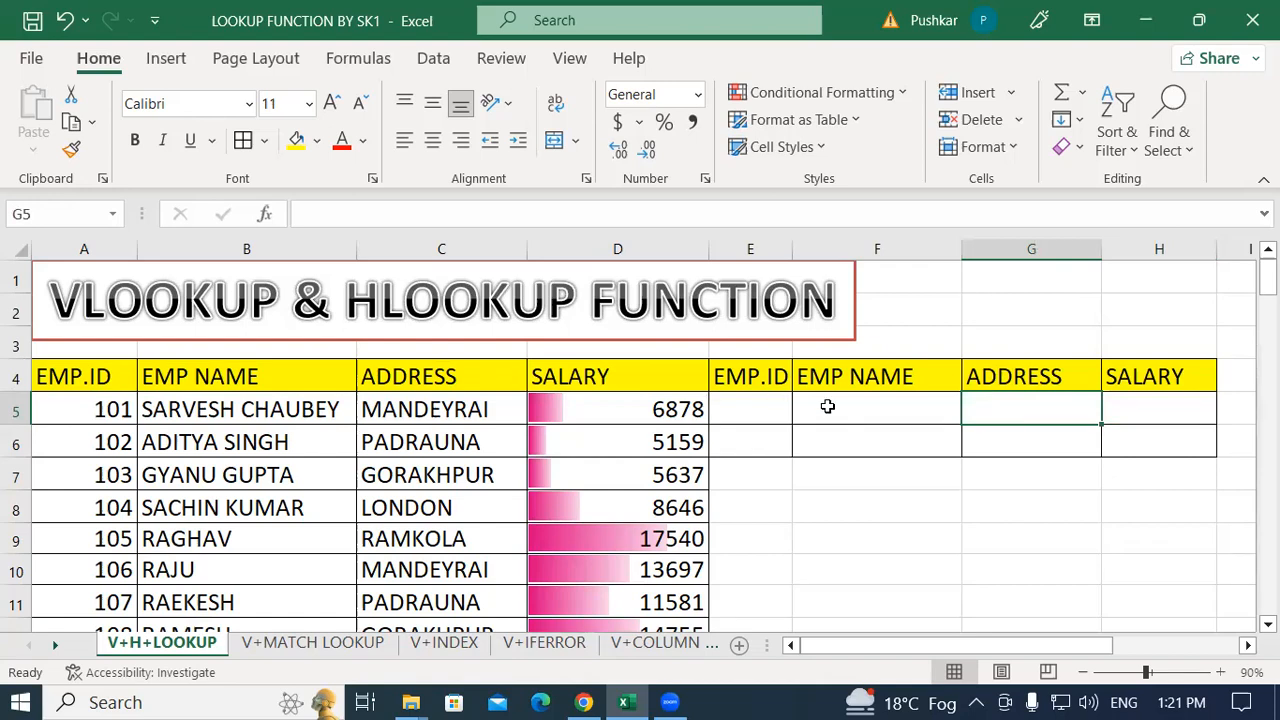
scroll(827, 406, down, 4)
scroll(826, 406, up, 3)
scroll(826, 406, up, 1)
scroll(749, 420, down, 1)
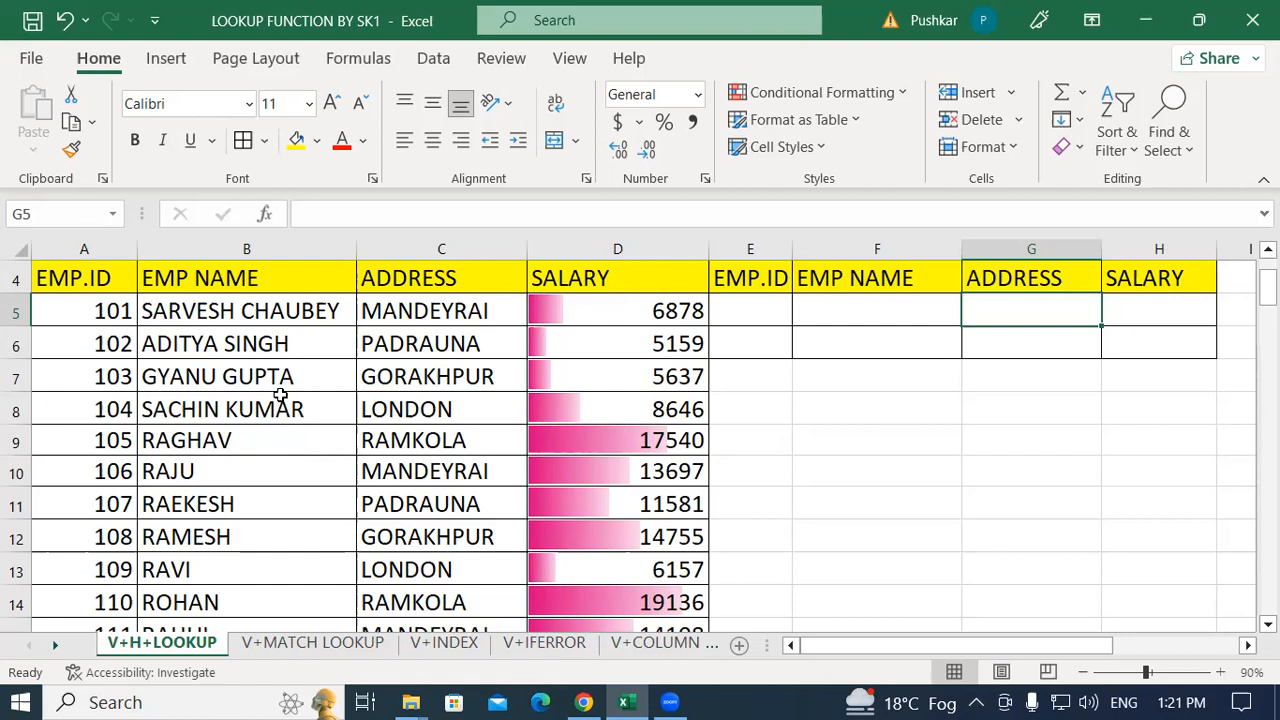
Step: Copy the employee name in B9 to F5, under the lookup area's EMP NAME heading
click(865, 314)
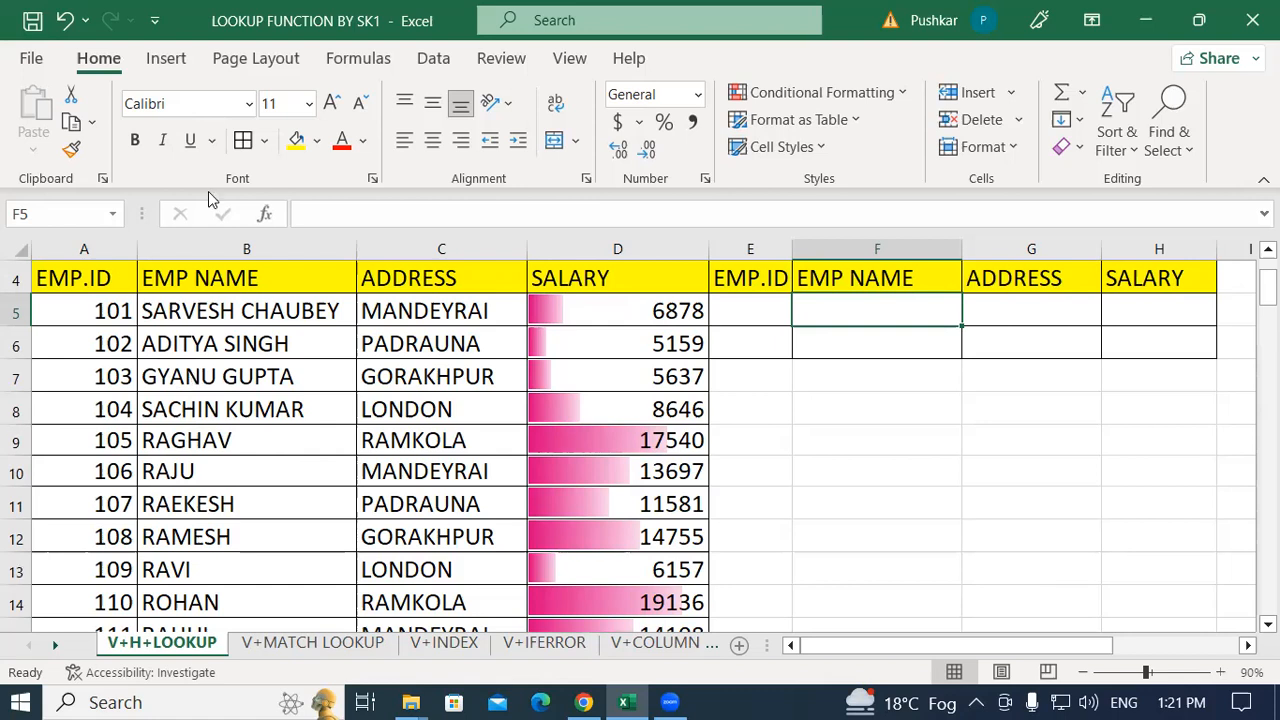
click(220, 440)
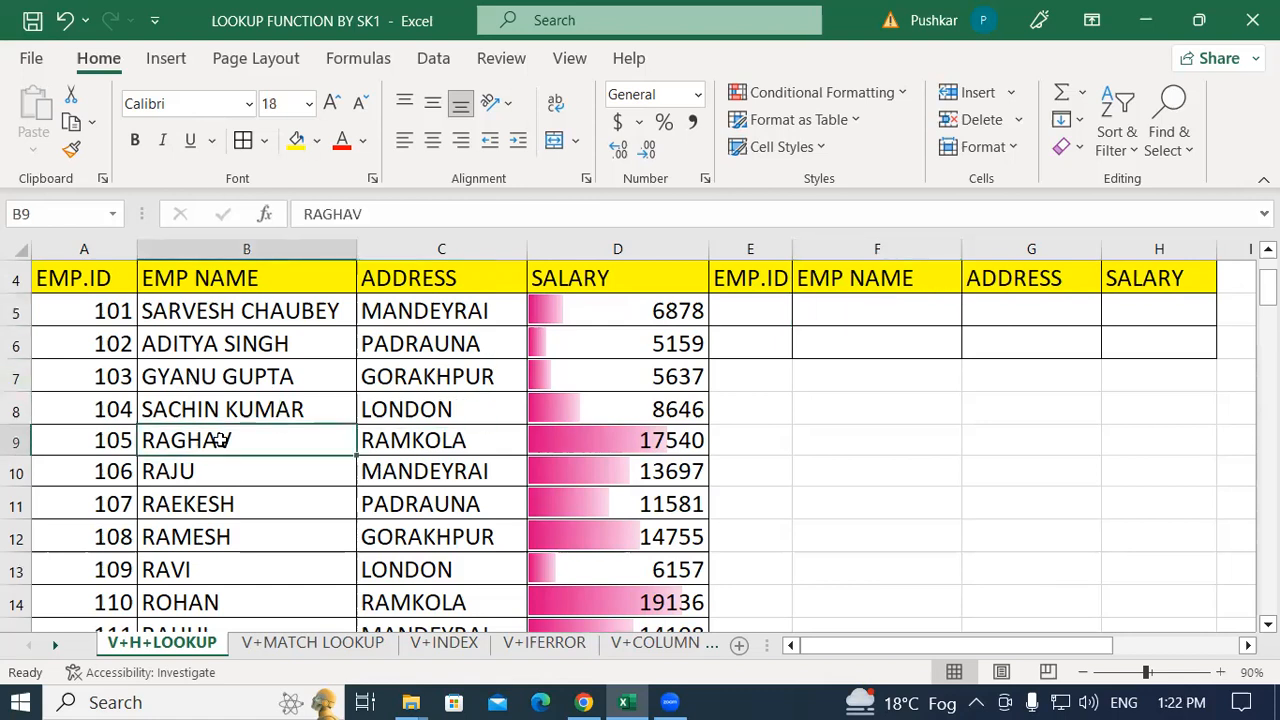
right_click(221, 441)
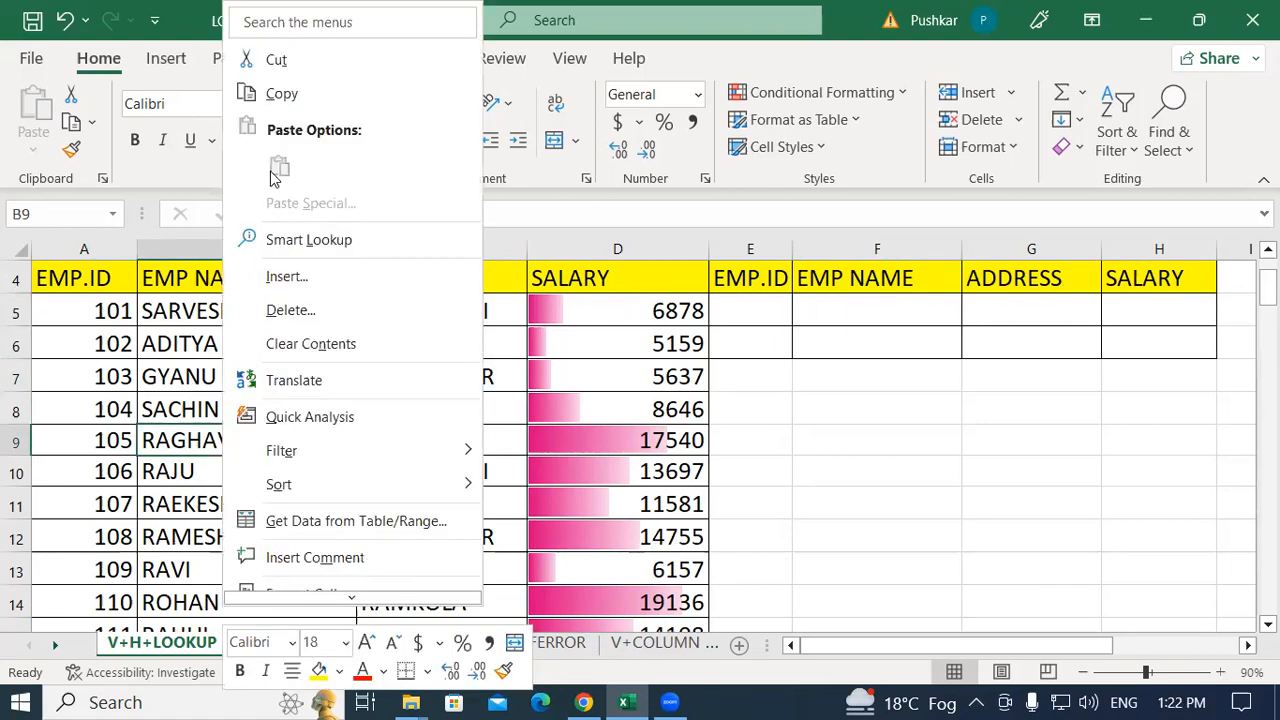
click(283, 94)
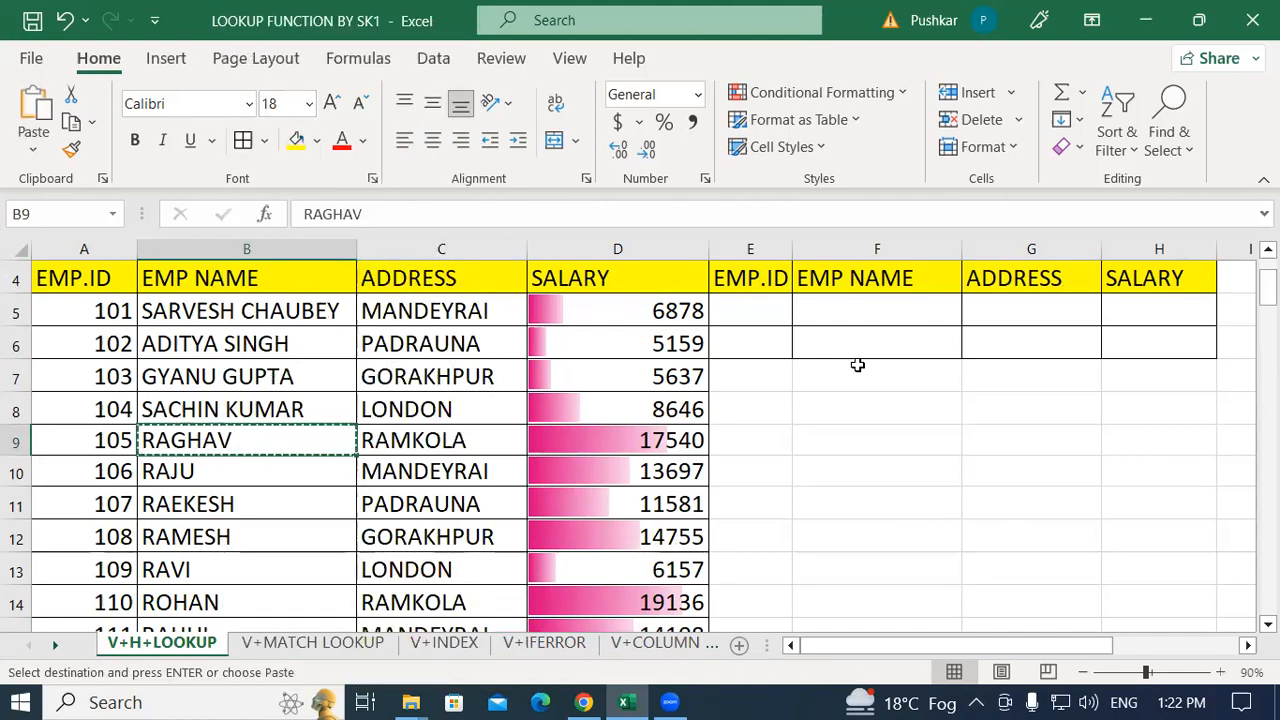
click(850, 313)
right_click(849, 313)
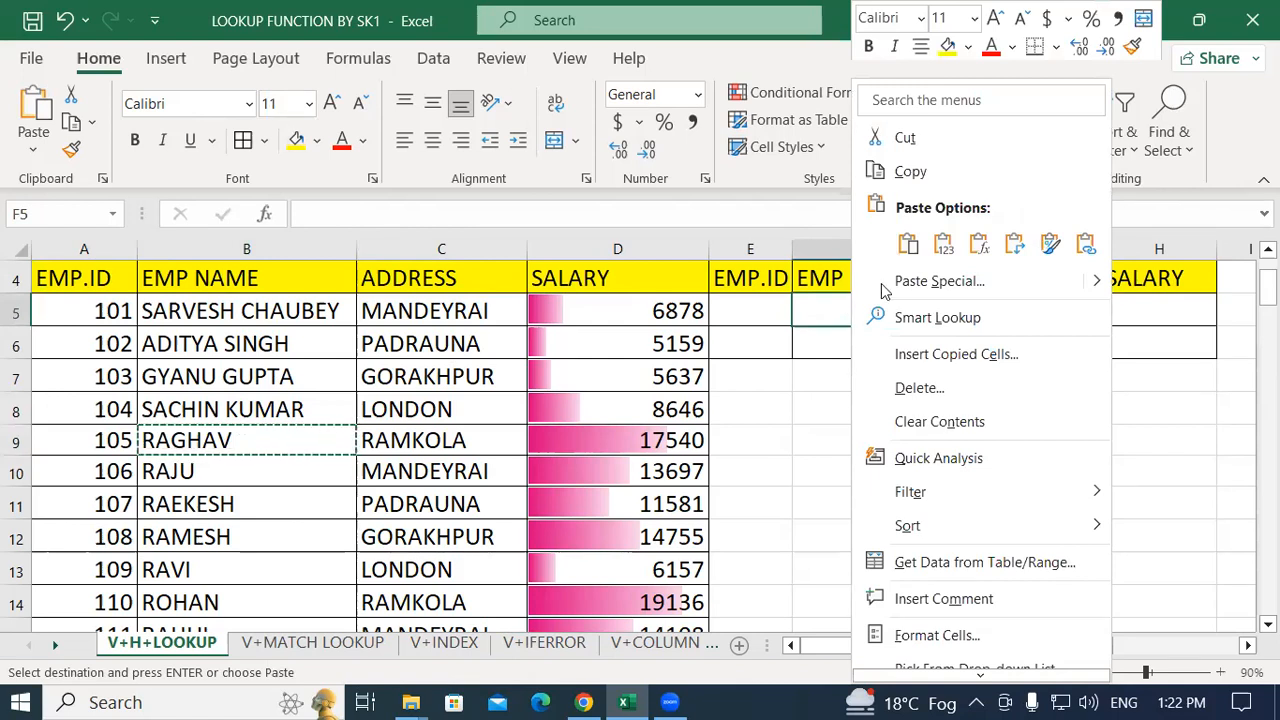
click(909, 243)
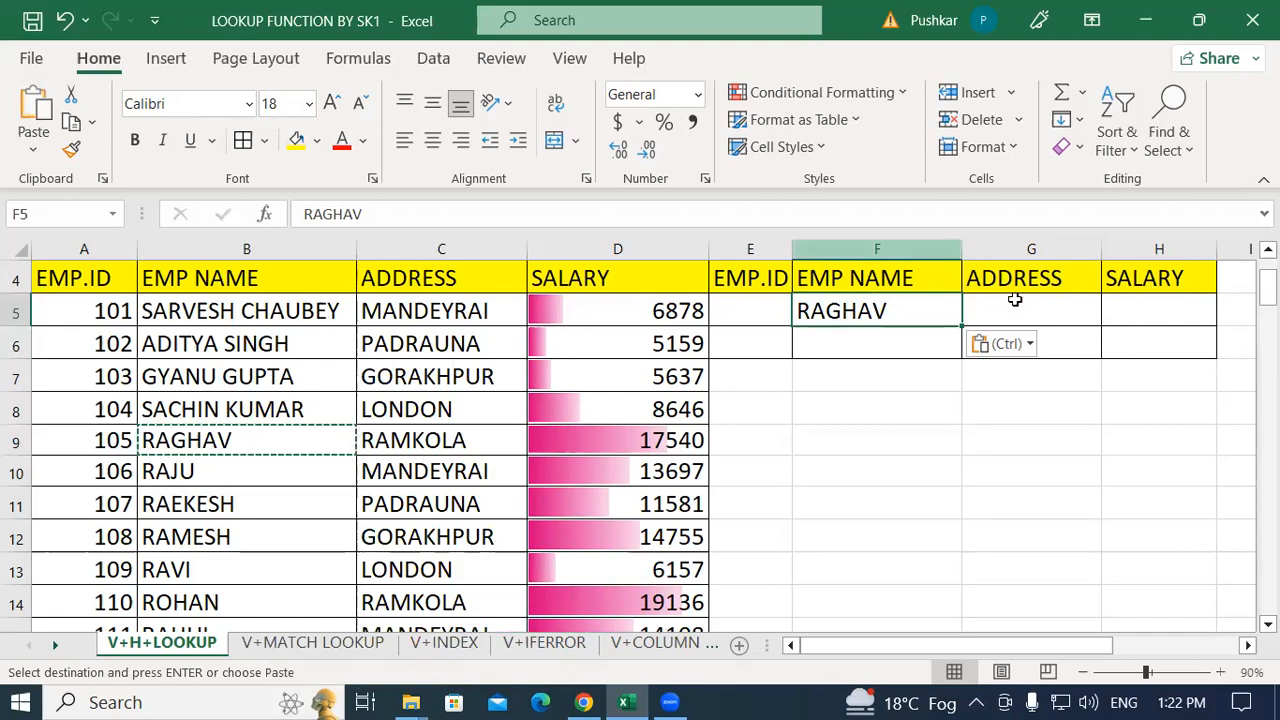
Step: Start a VLOOKUP formula in G5 under ADDRESS, with F5 as the lookup value
click(1023, 318)
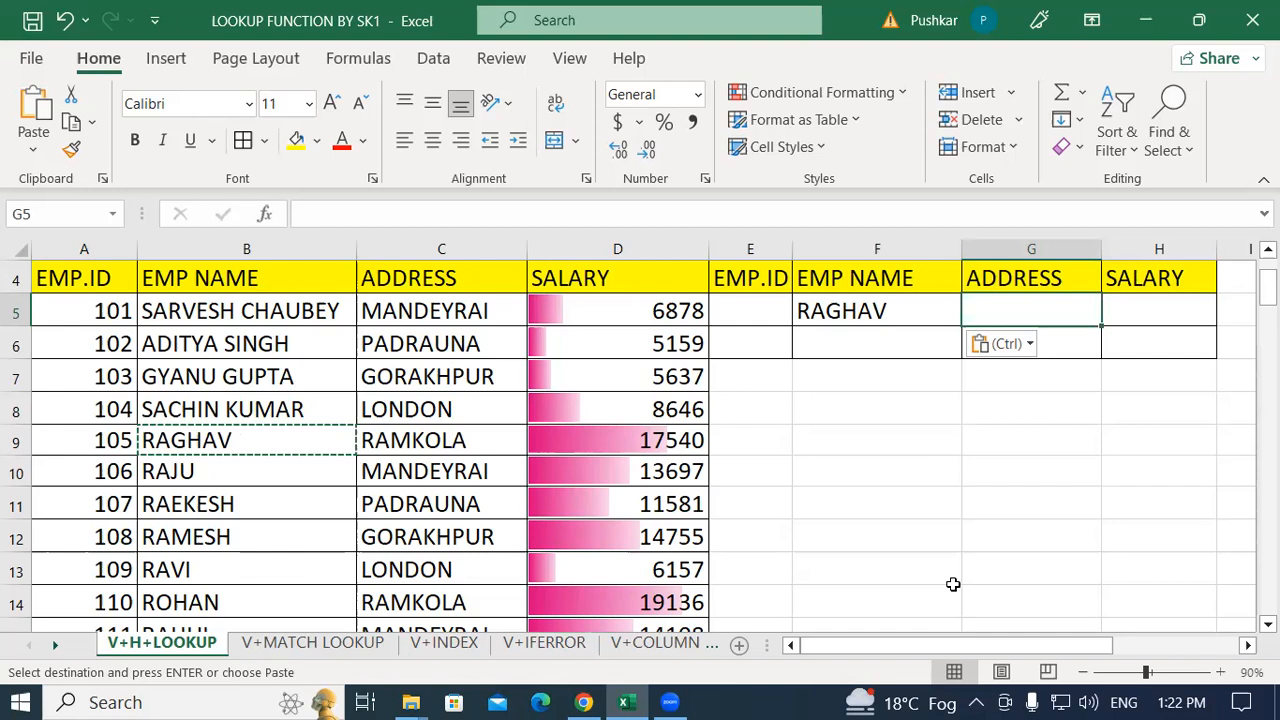
drag(876, 645, 852, 656)
text(=)
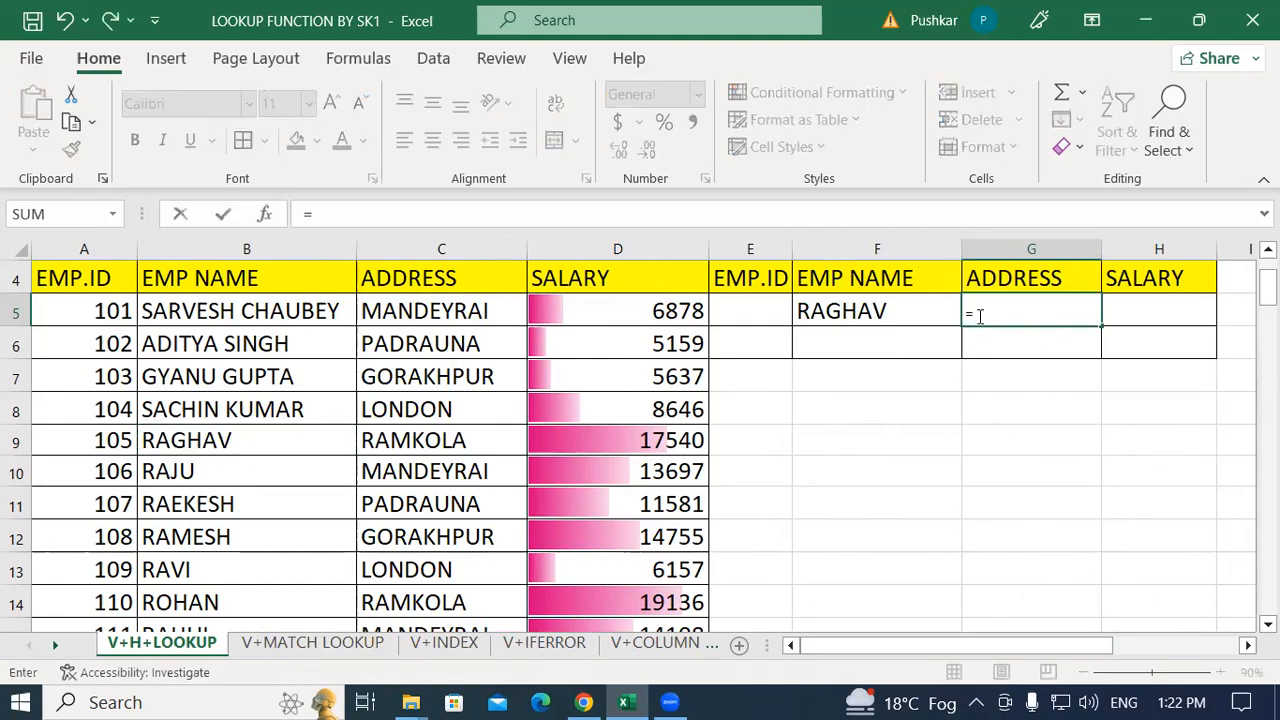
scroll(343, 423, up, 1)
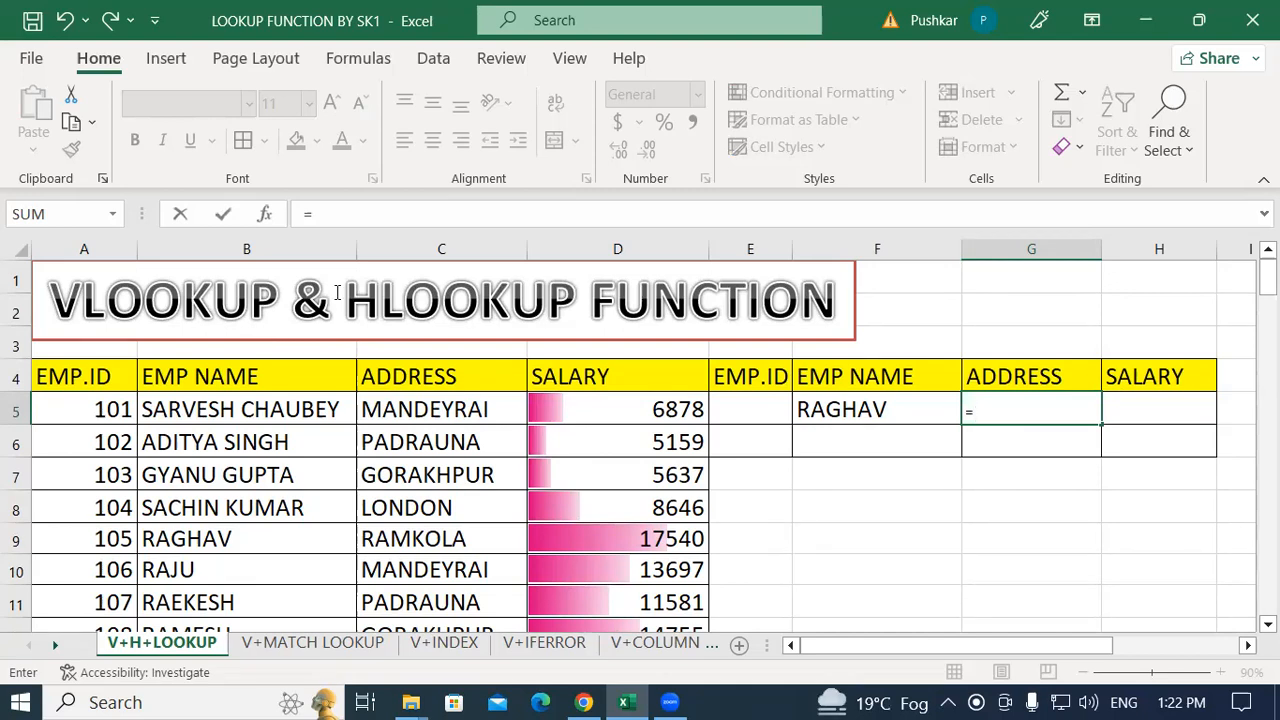
scroll(298, 462, down, 2)
scroll(123, 343, up, 2)
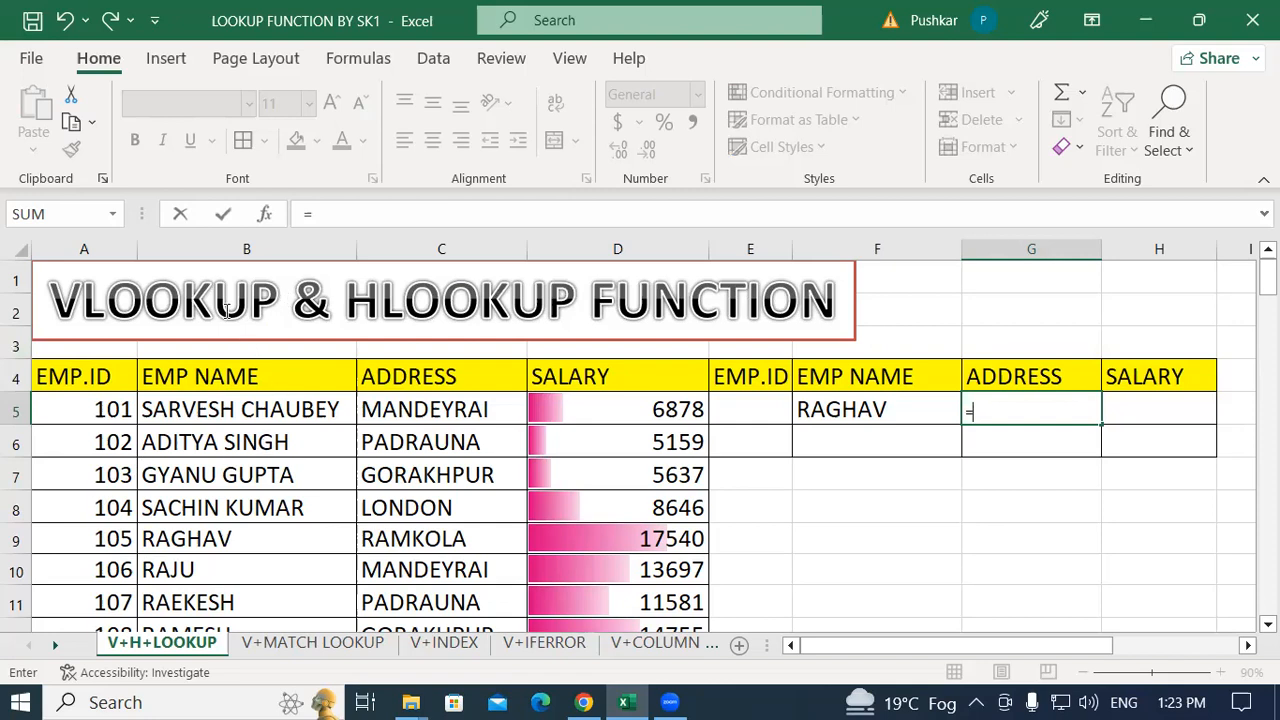
text(VL)
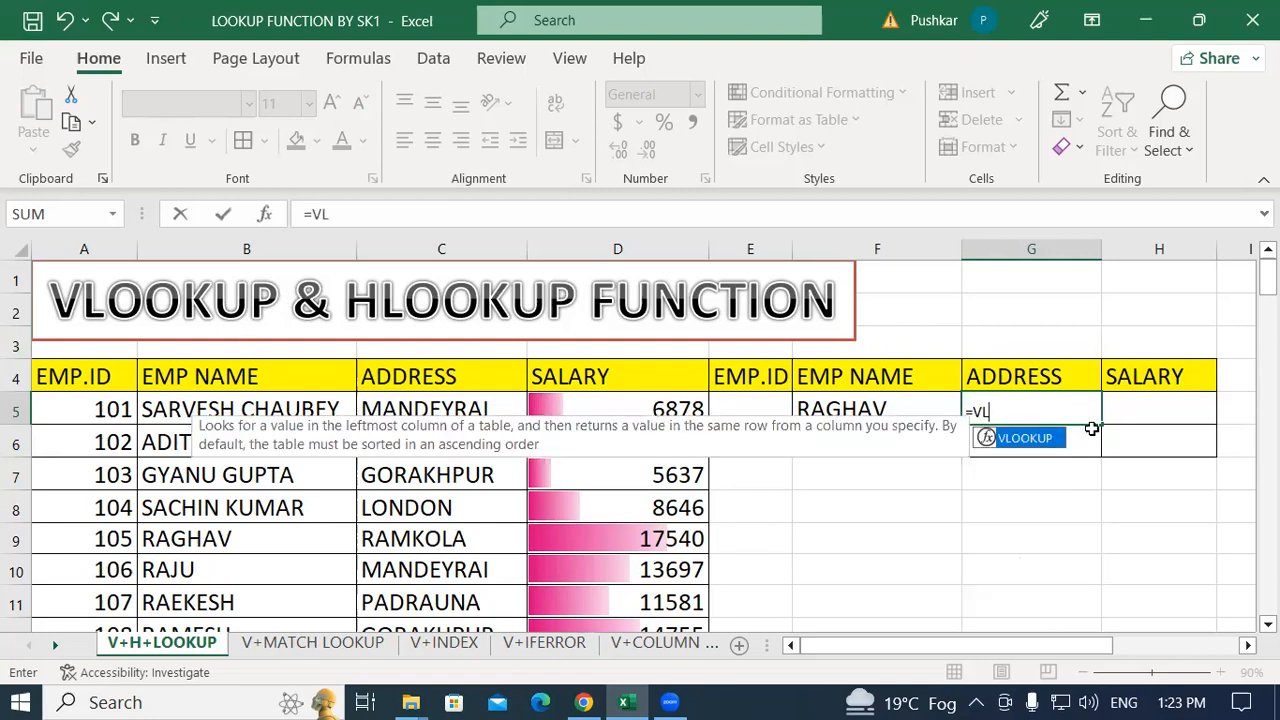
double_click(1012, 440)
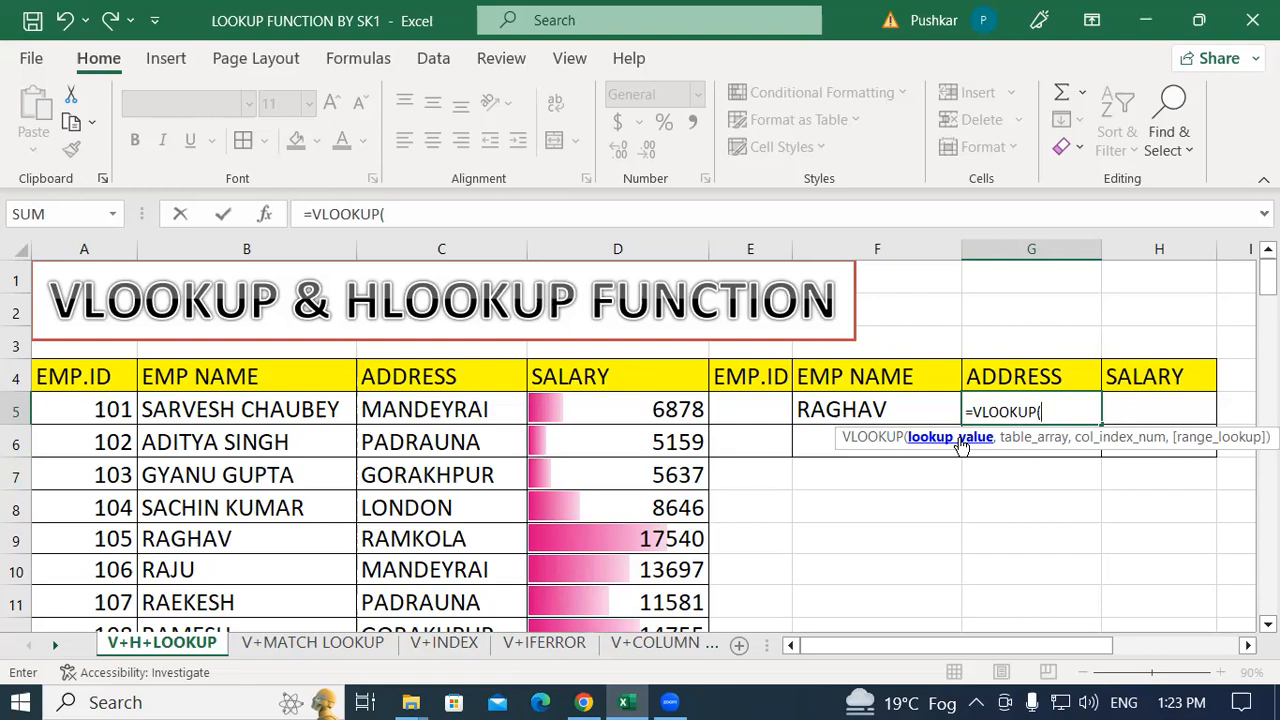
click(908, 412)
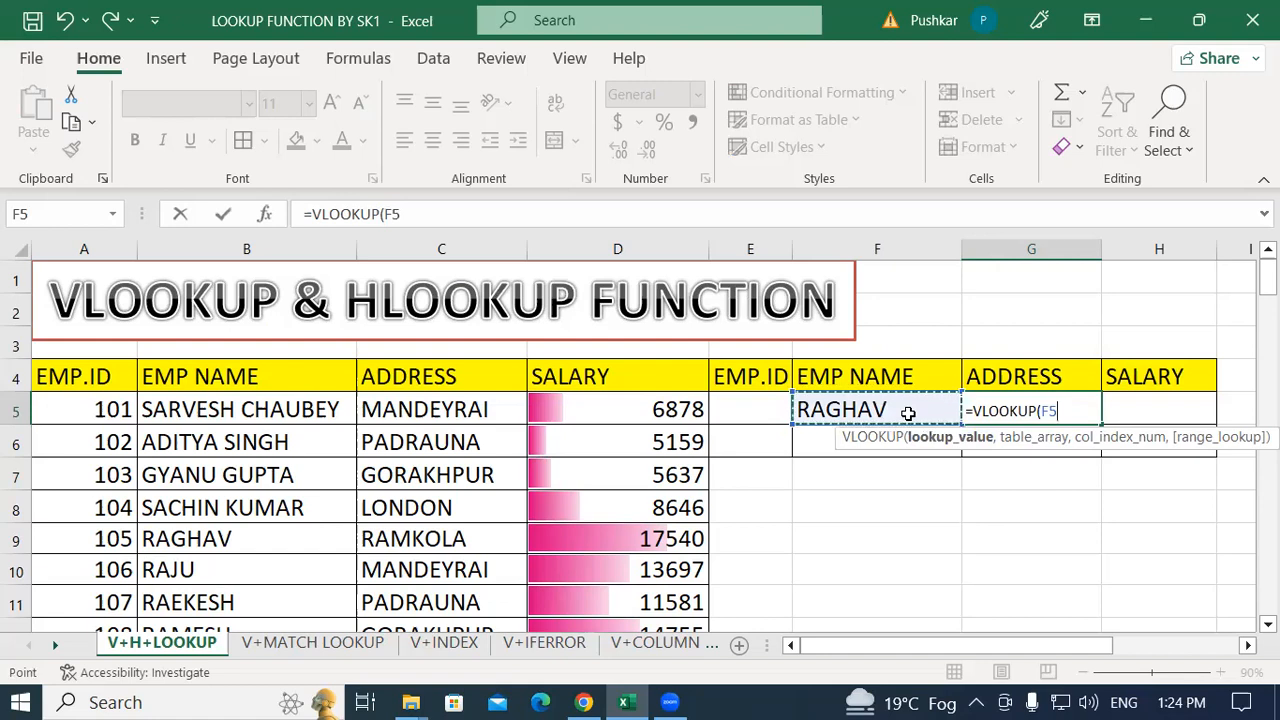
text(,)
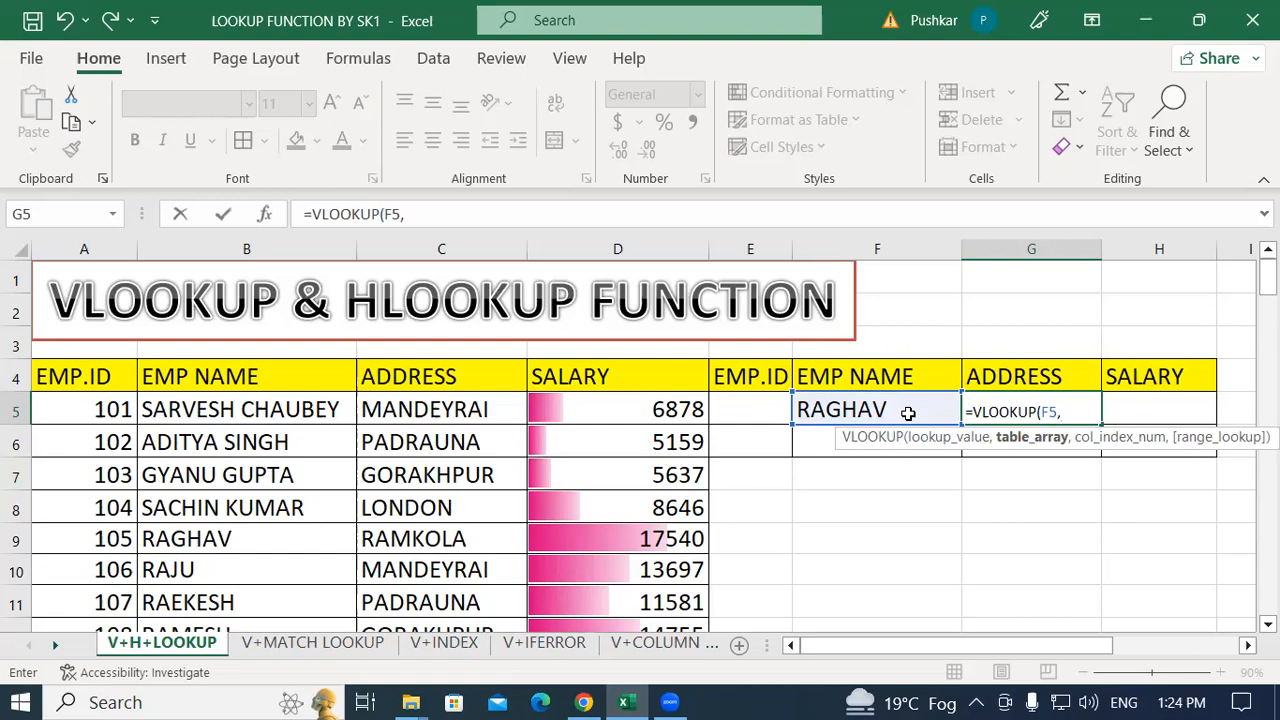
click(90, 377)
drag(255, 377, 623, 540)
scroll(1014, 386, up, 5)
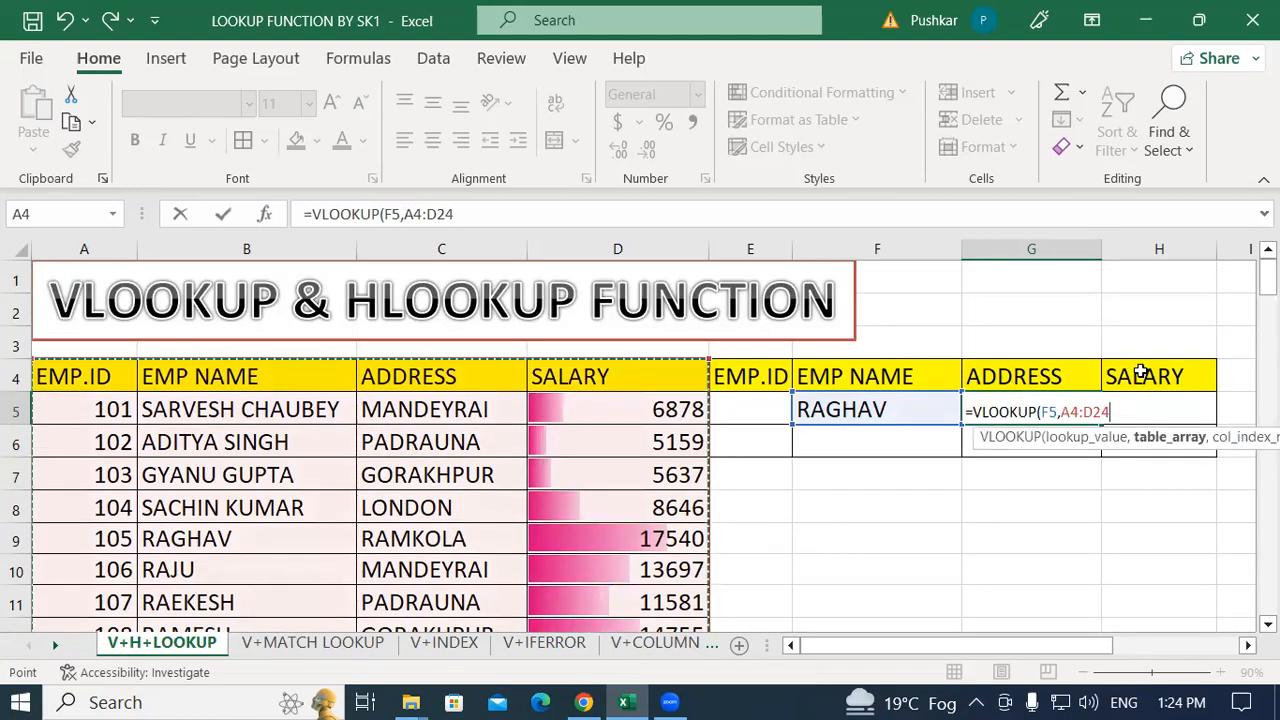
text(,)
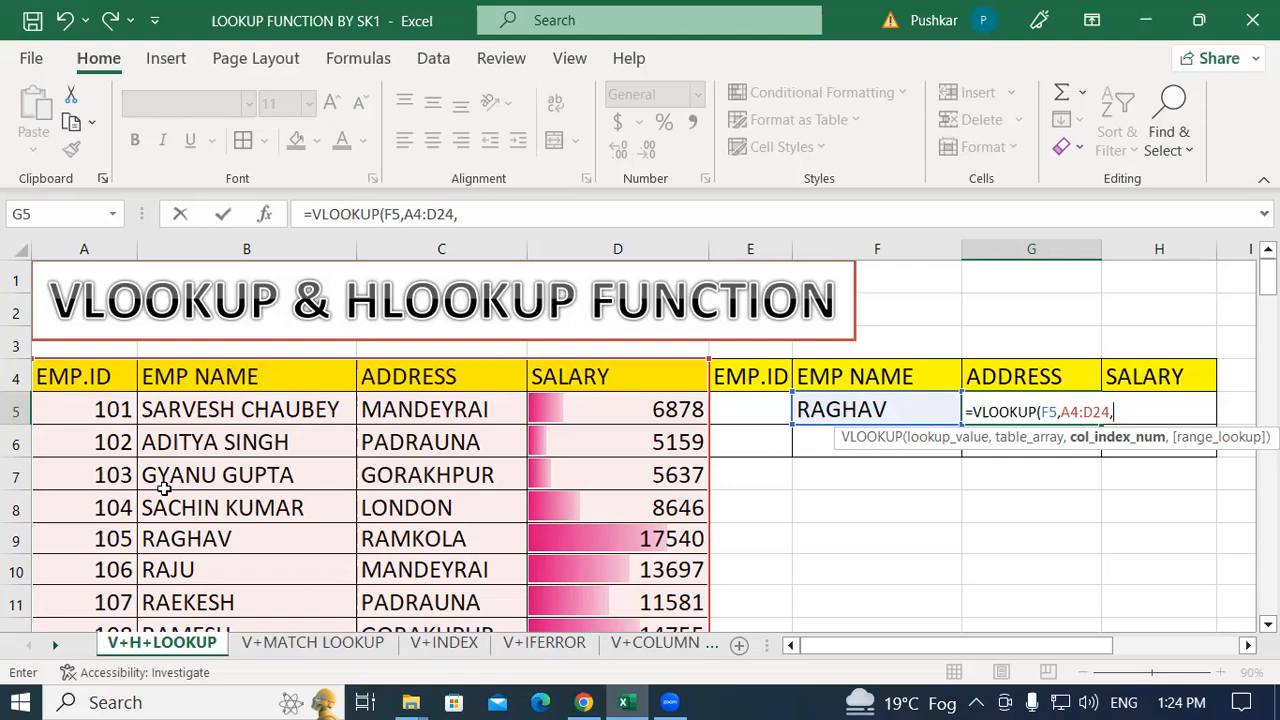
scroll(200, 520, down, 5)
scroll(334, 529, up, 5)
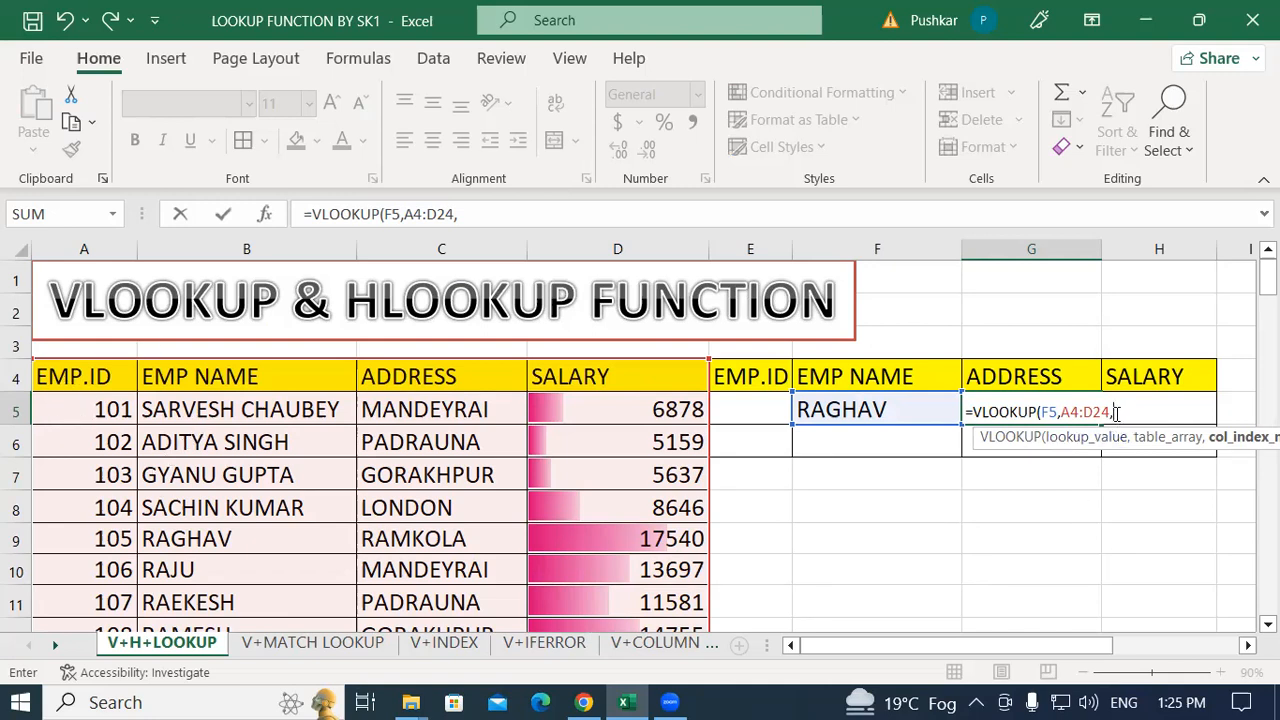
key(BackSpace)
key(BackSpace)
key(BackSpace)
key(BackSpace)
key(BackSpace)
key(BackSpace)
key(BackSpace)
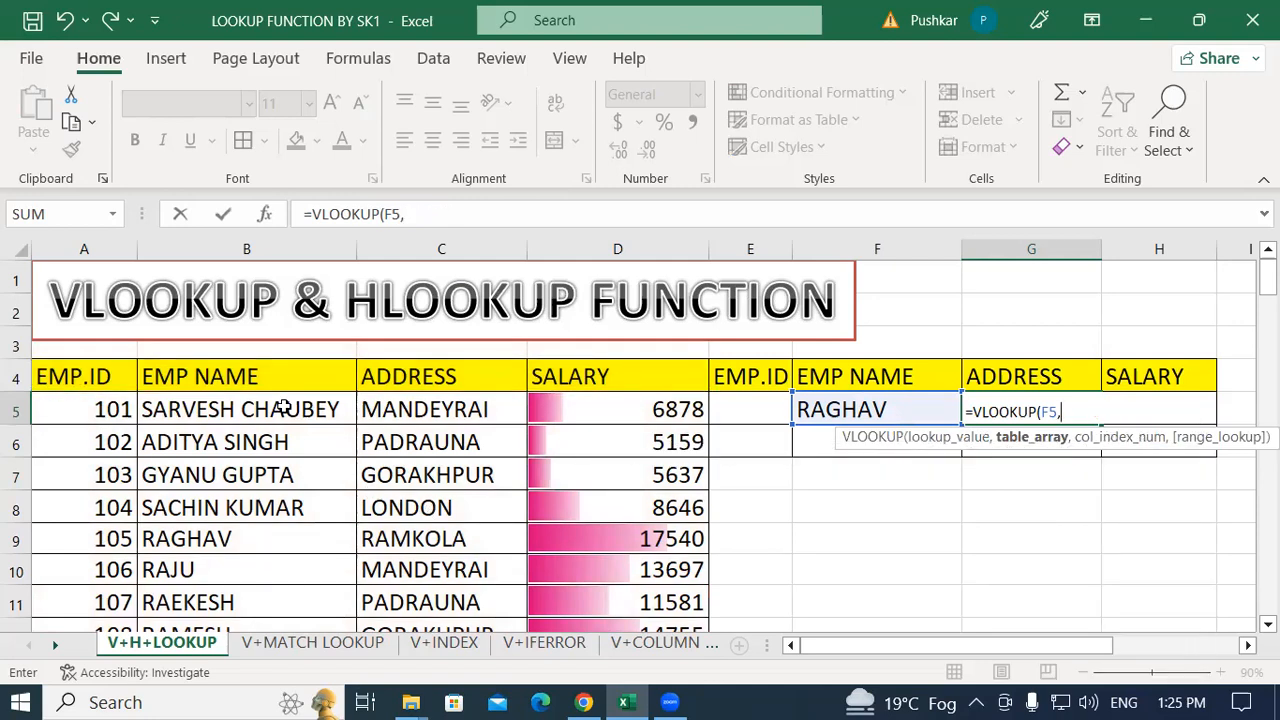
Step: Complete the G5 formula with table array B4:D24, column index 2 and range lookup 0, giving =VLOOKUP(F5,B4:D24,2,0)
drag(285, 366, 655, 606)
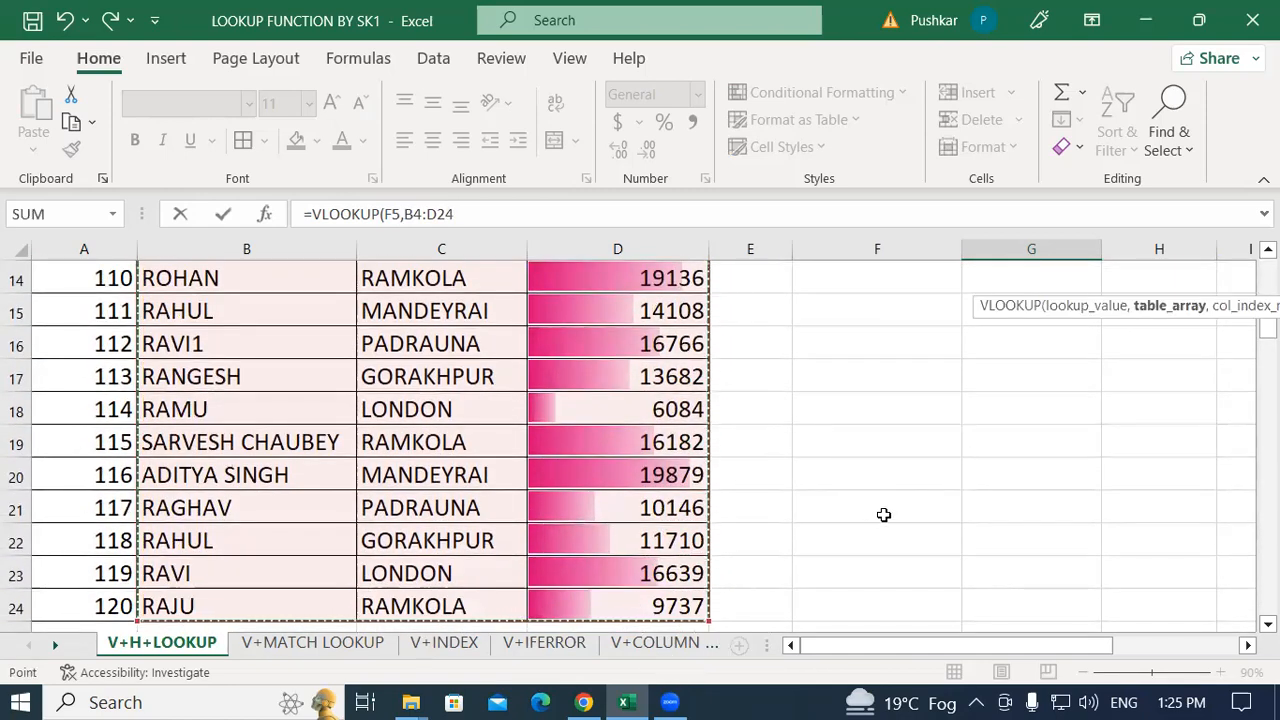
scroll(886, 517, up, 5)
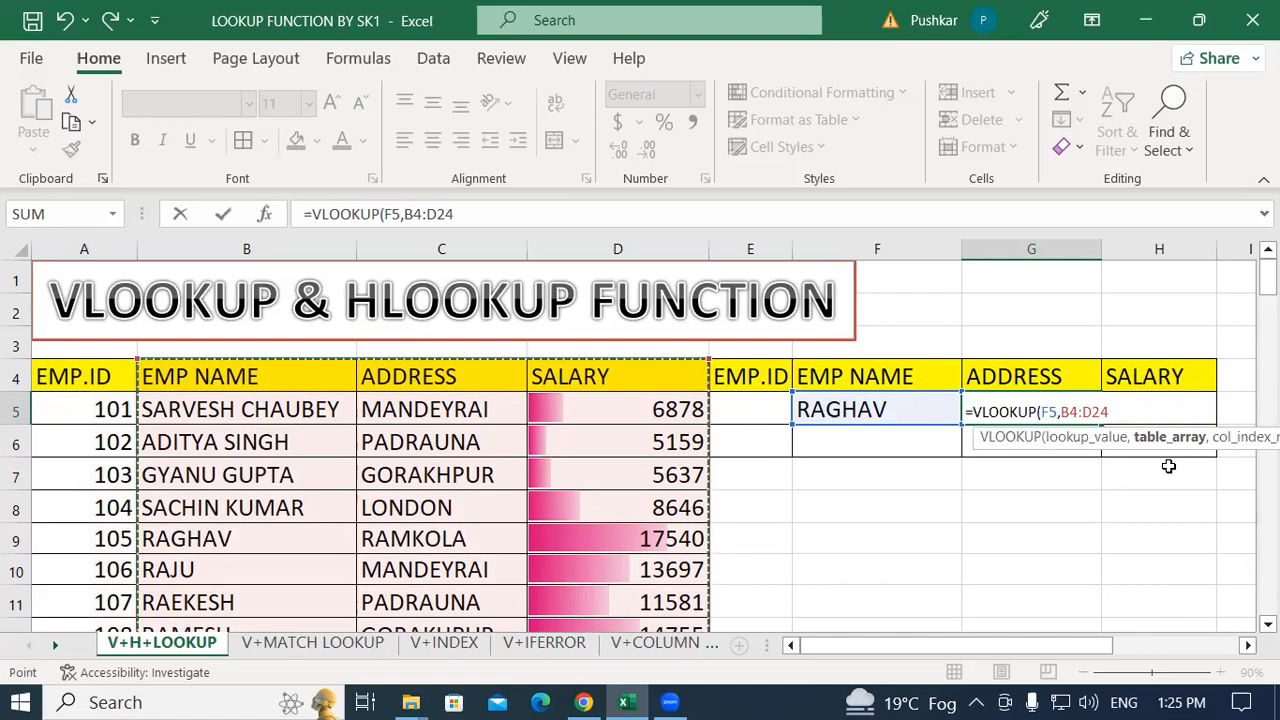
text(,)
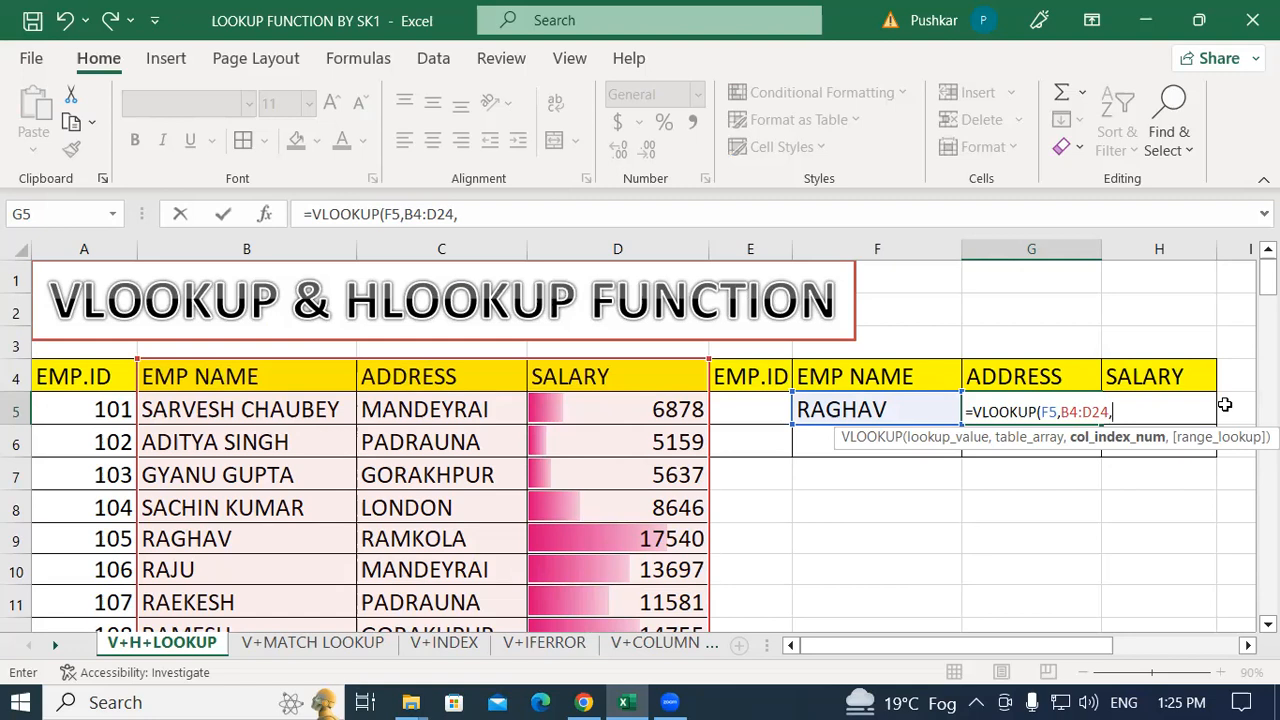
text(2,)
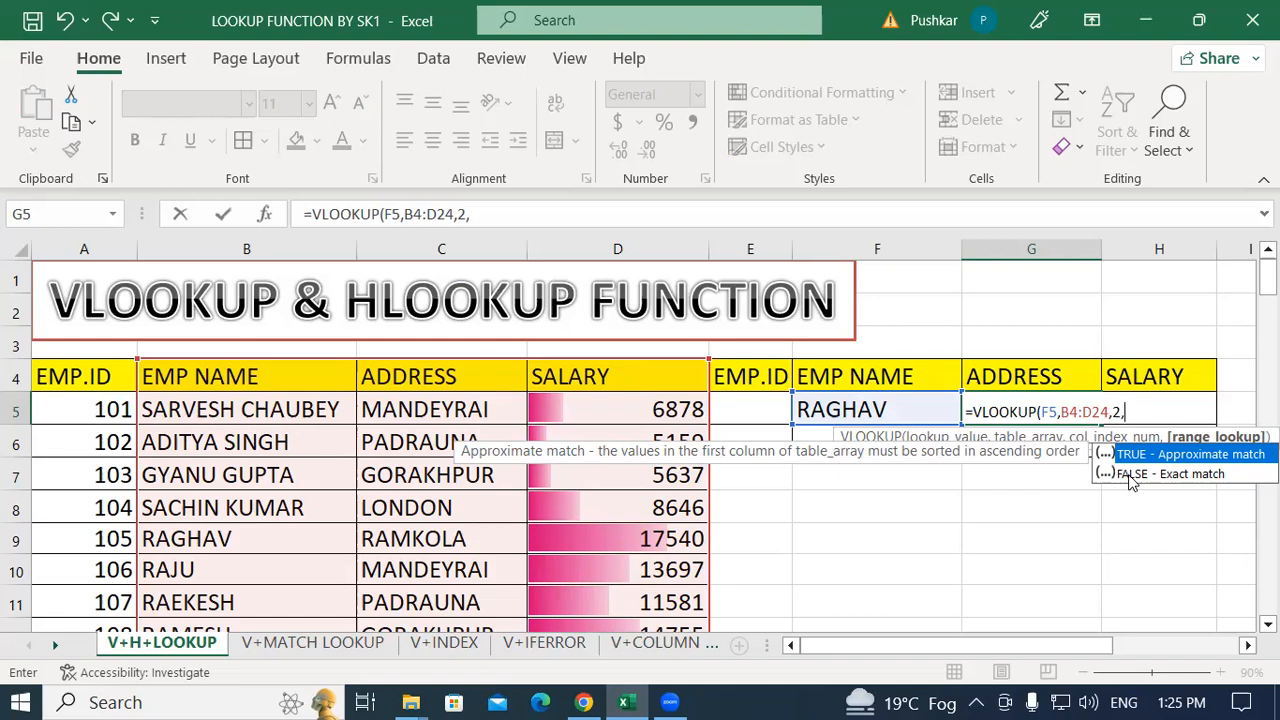
text(0))
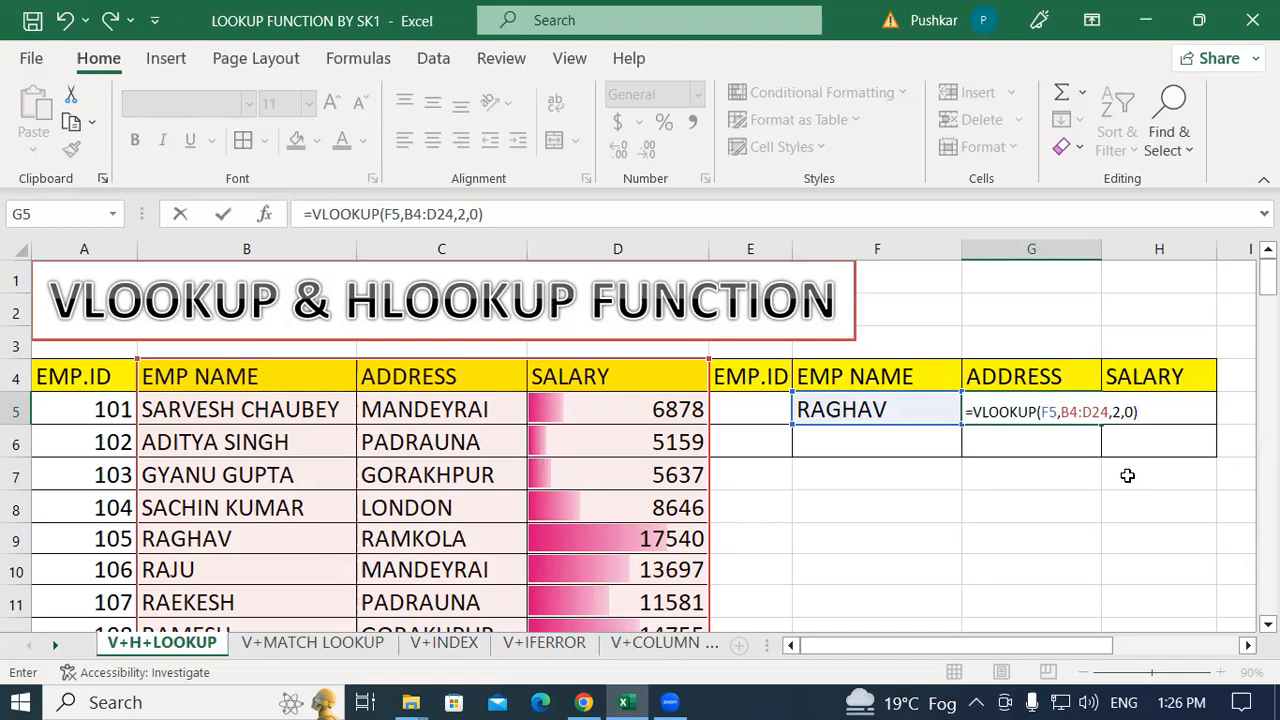
key(Return)
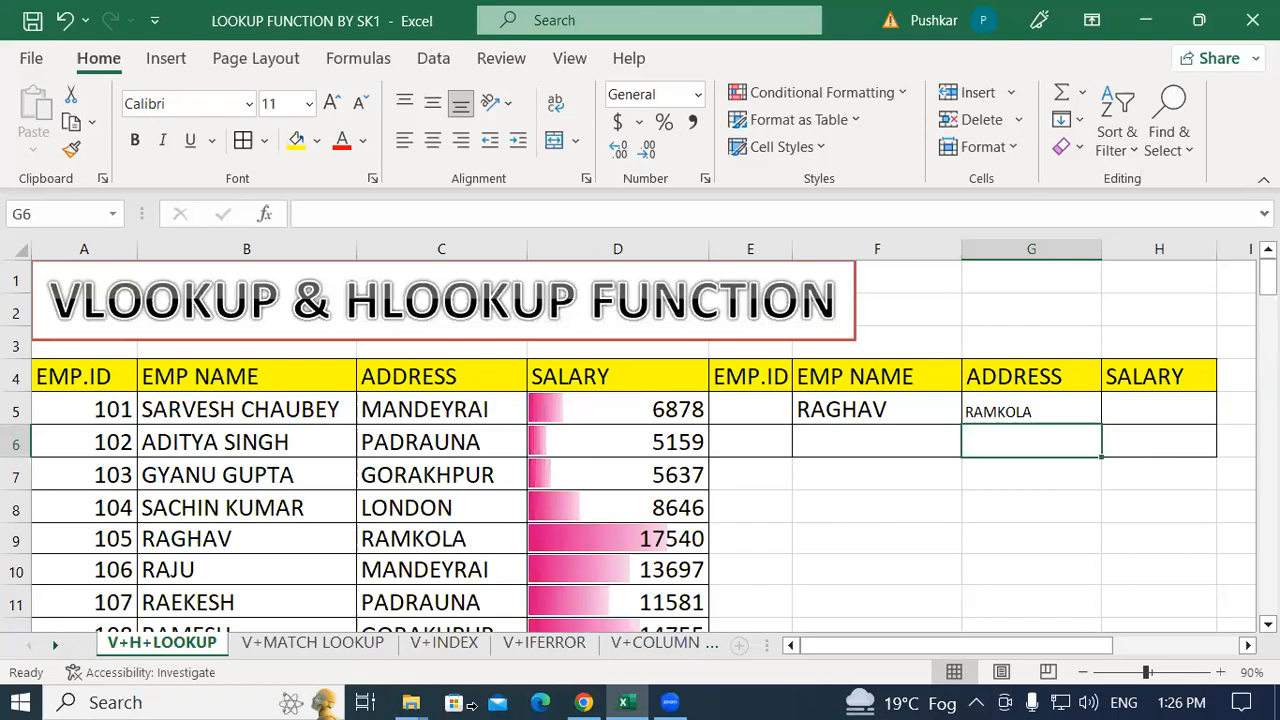
Step: Check the address returned in G5 against the employee's name and address in B9 and C9
click(245, 528)
click(453, 538)
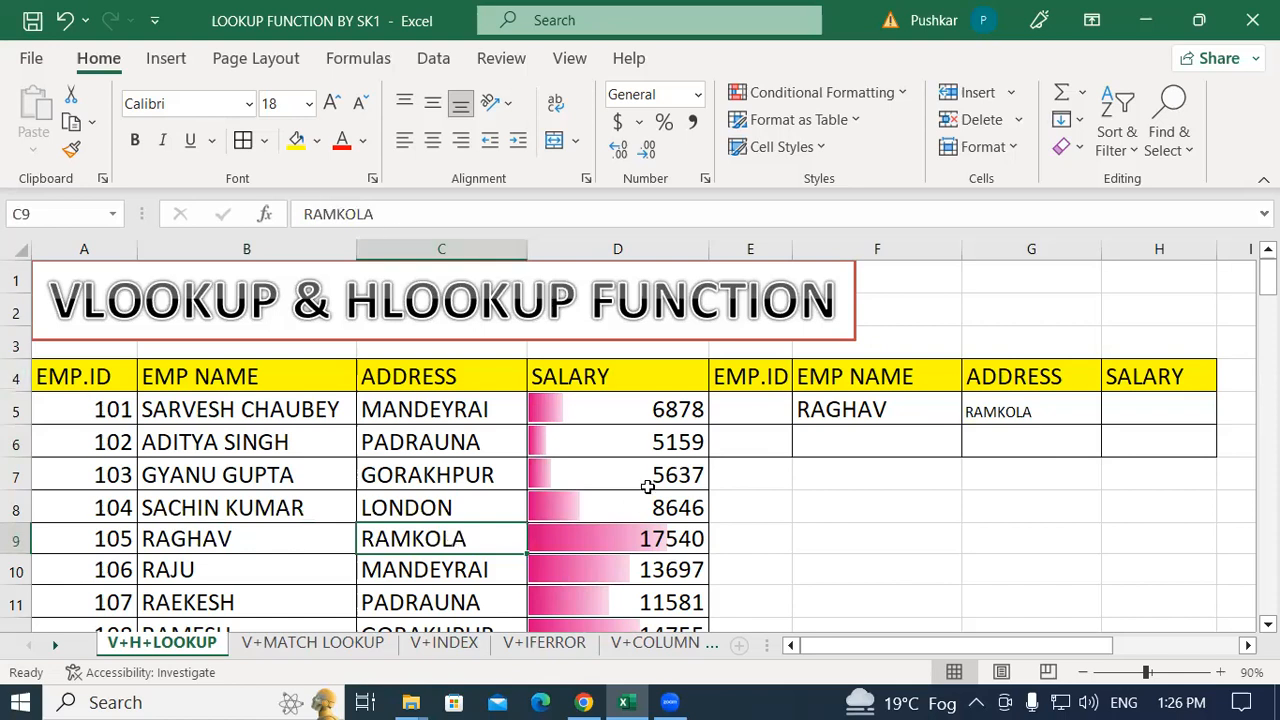
click(198, 537)
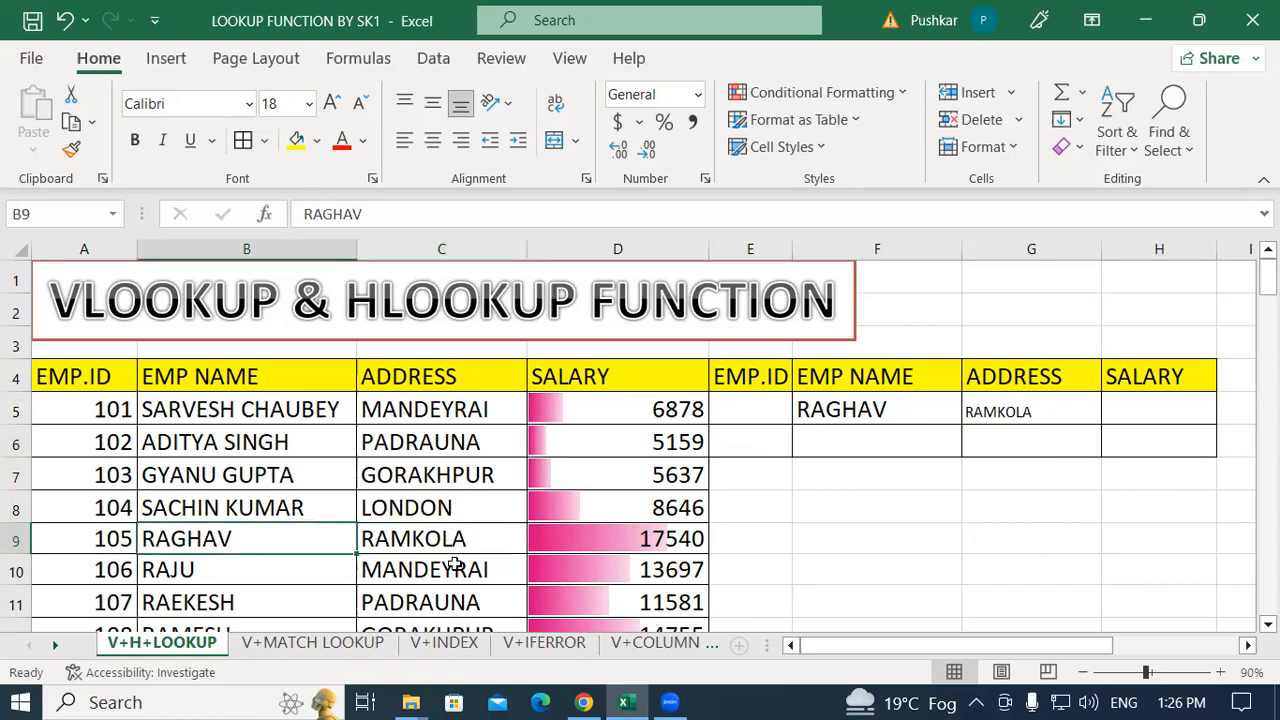
click(452, 540)
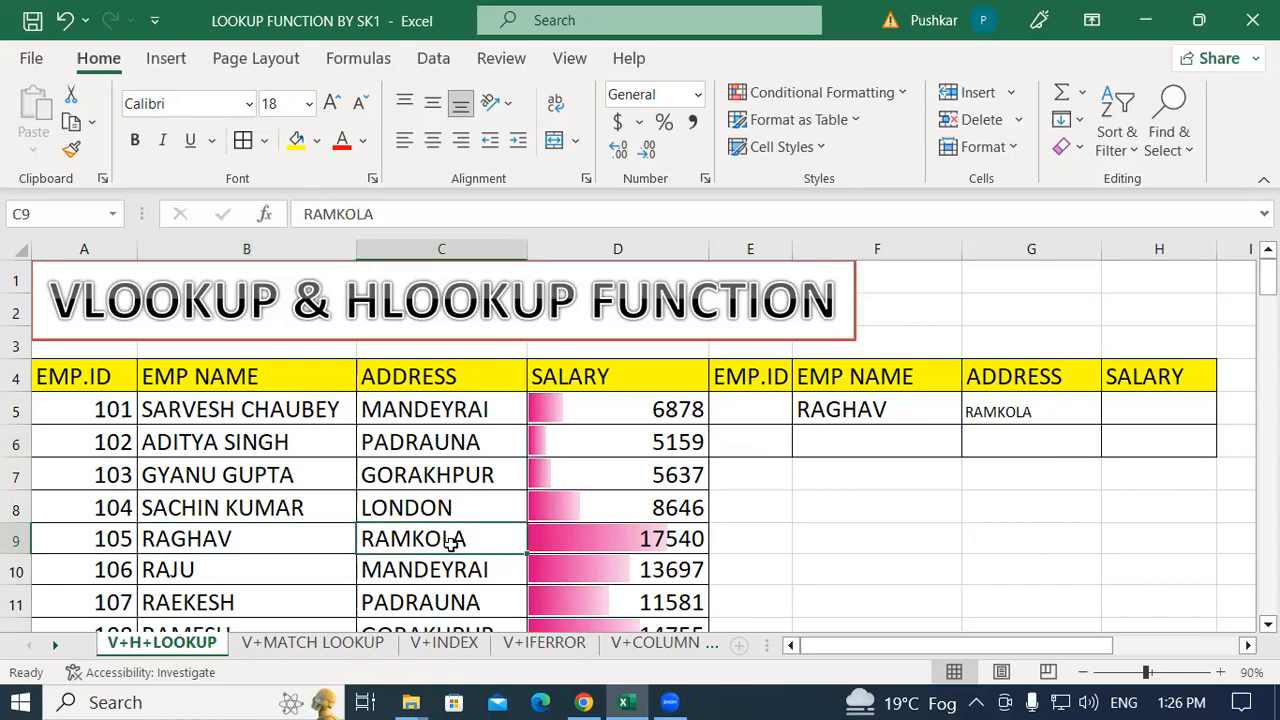
Step: Replace the lookup name in F5 with the employee name listed in B10
click(808, 417)
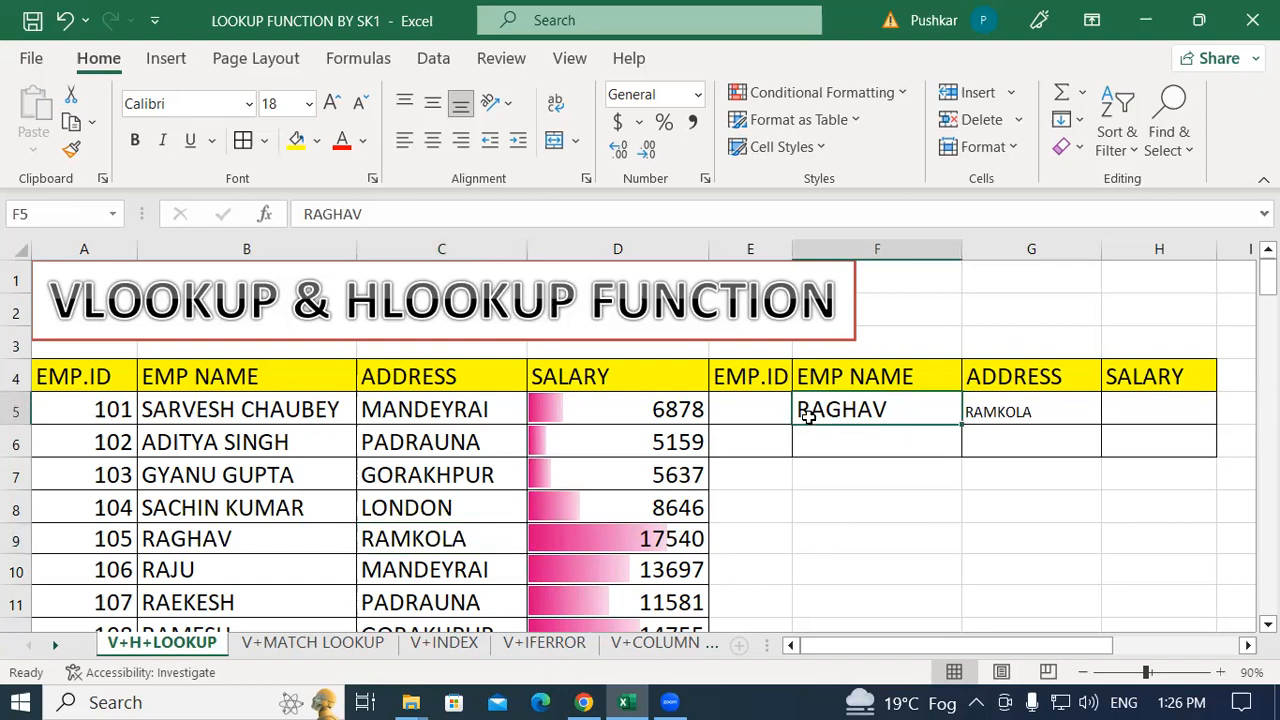
text(RAJU)
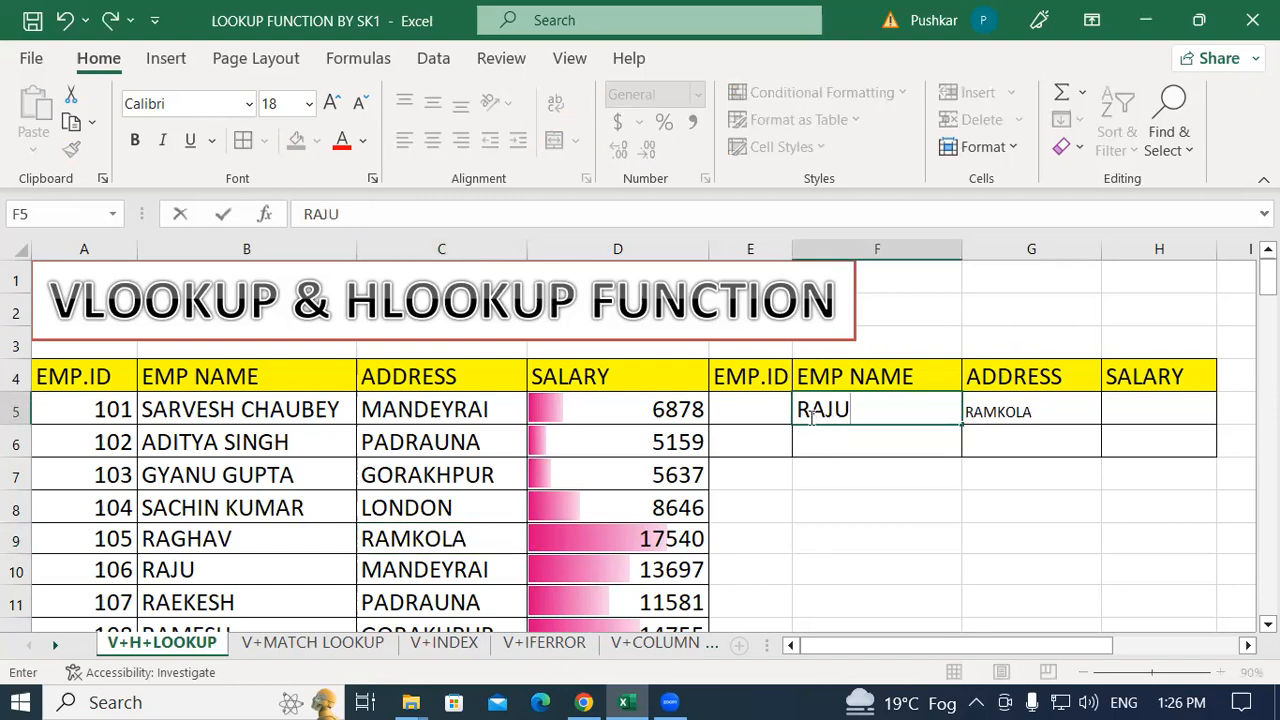
key(Return)
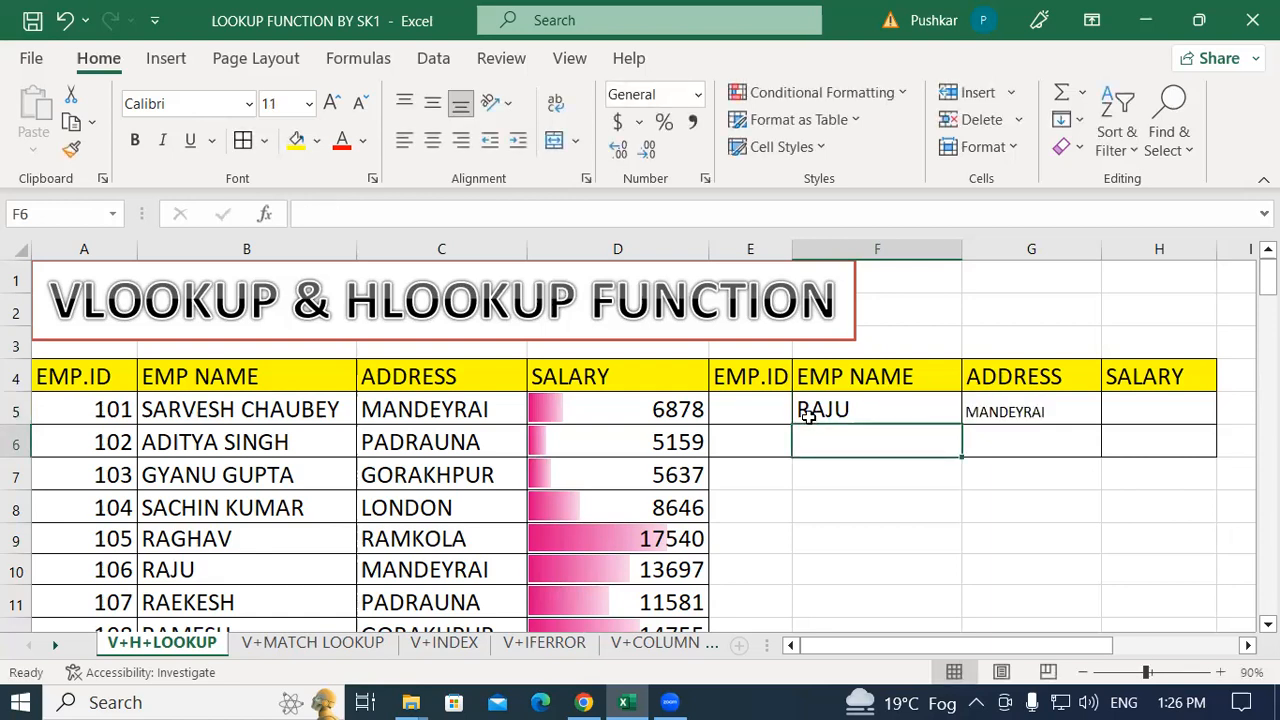
Step: Find the employee in row 18 of the table and enter that name in F5 as the lookup name
click(808, 417)
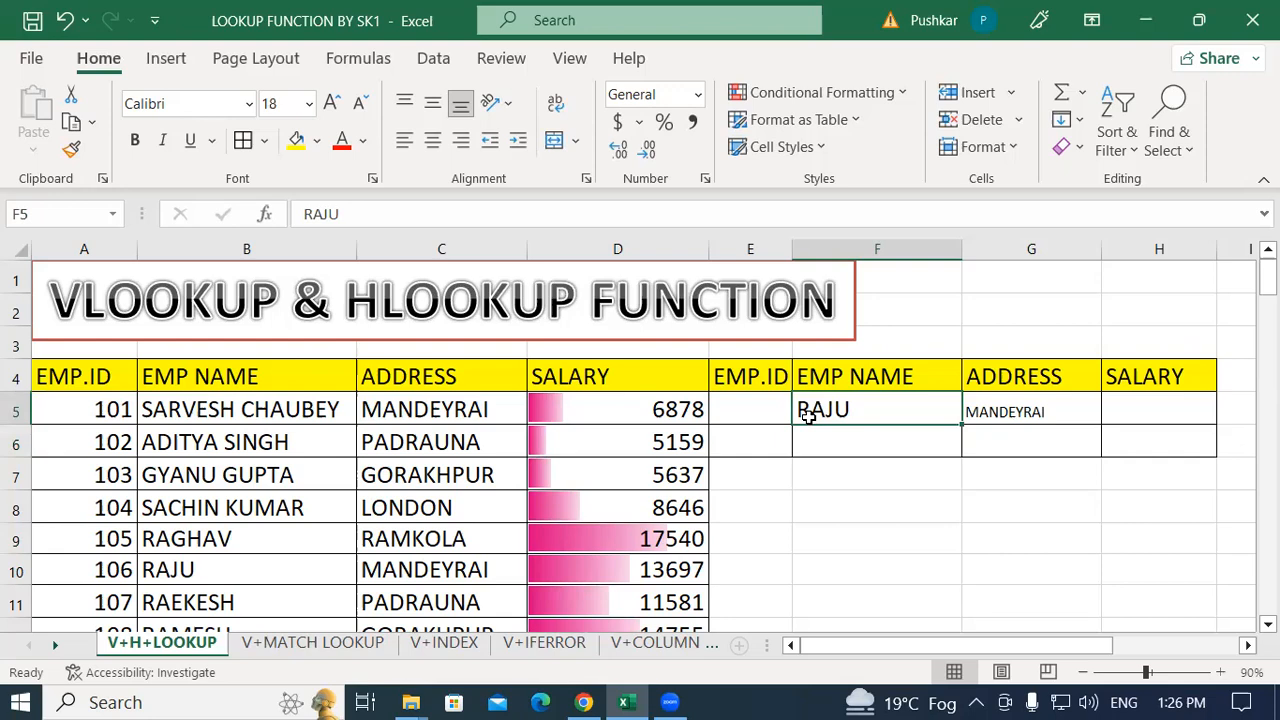
scroll(283, 566, down, 3)
scroll(351, 523, up, 1)
scroll(303, 543, down, 1)
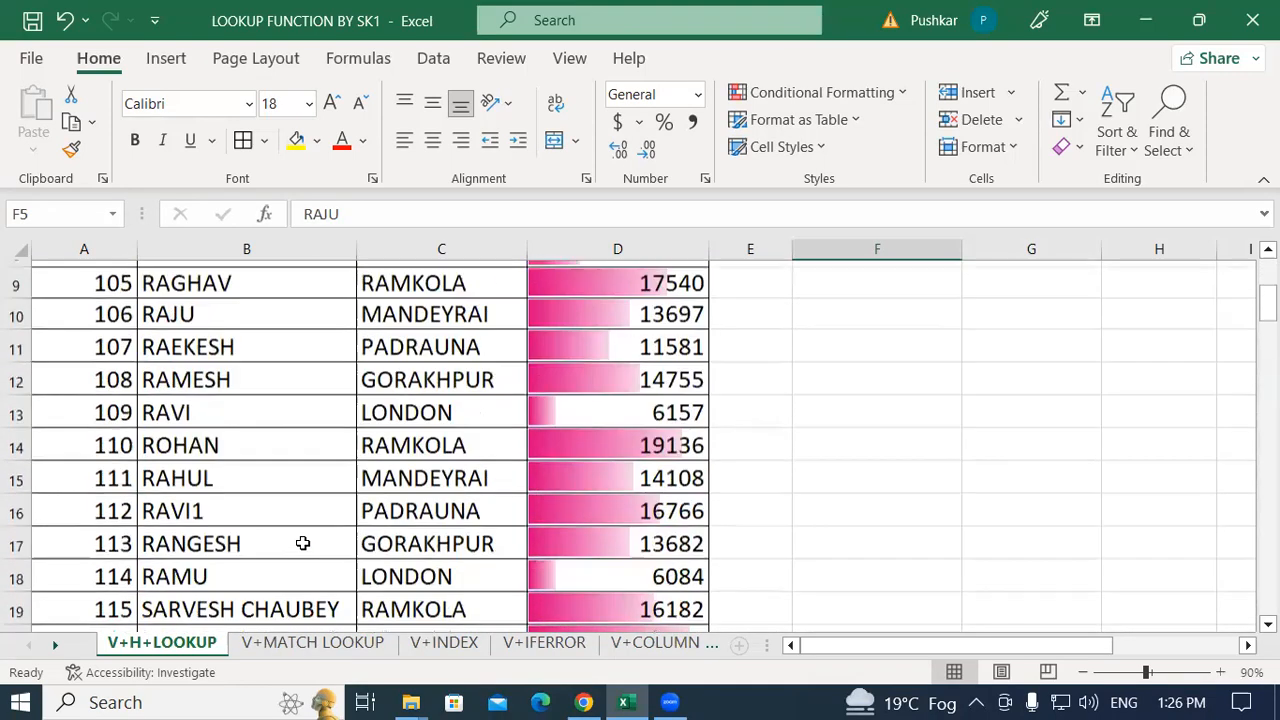
scroll(303, 543, down, 1)
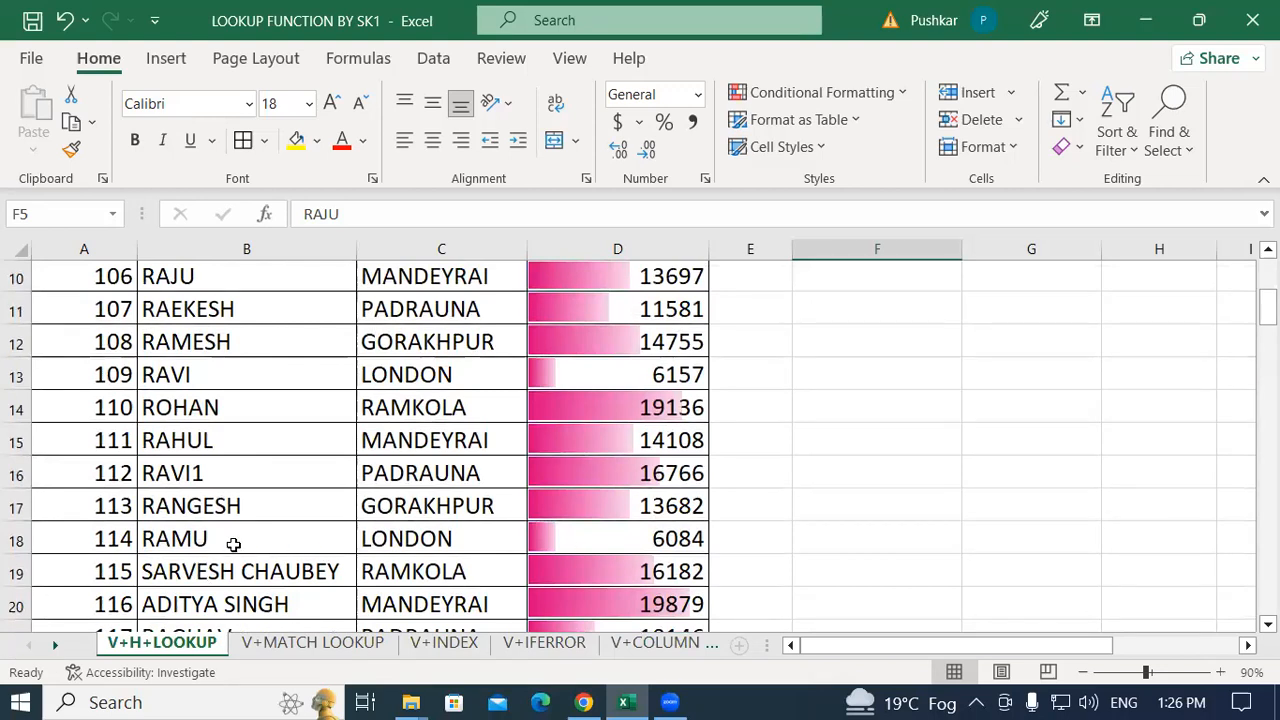
scroll(722, 520, up, 3)
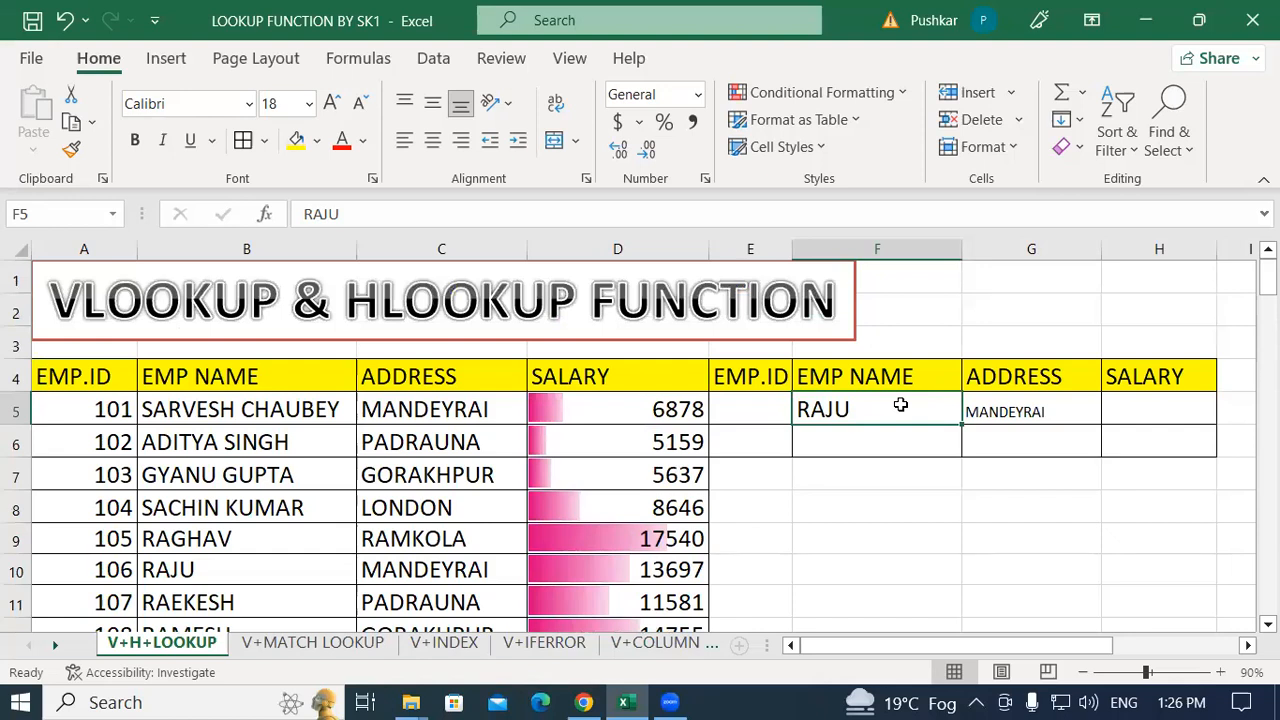
text(RAMU)
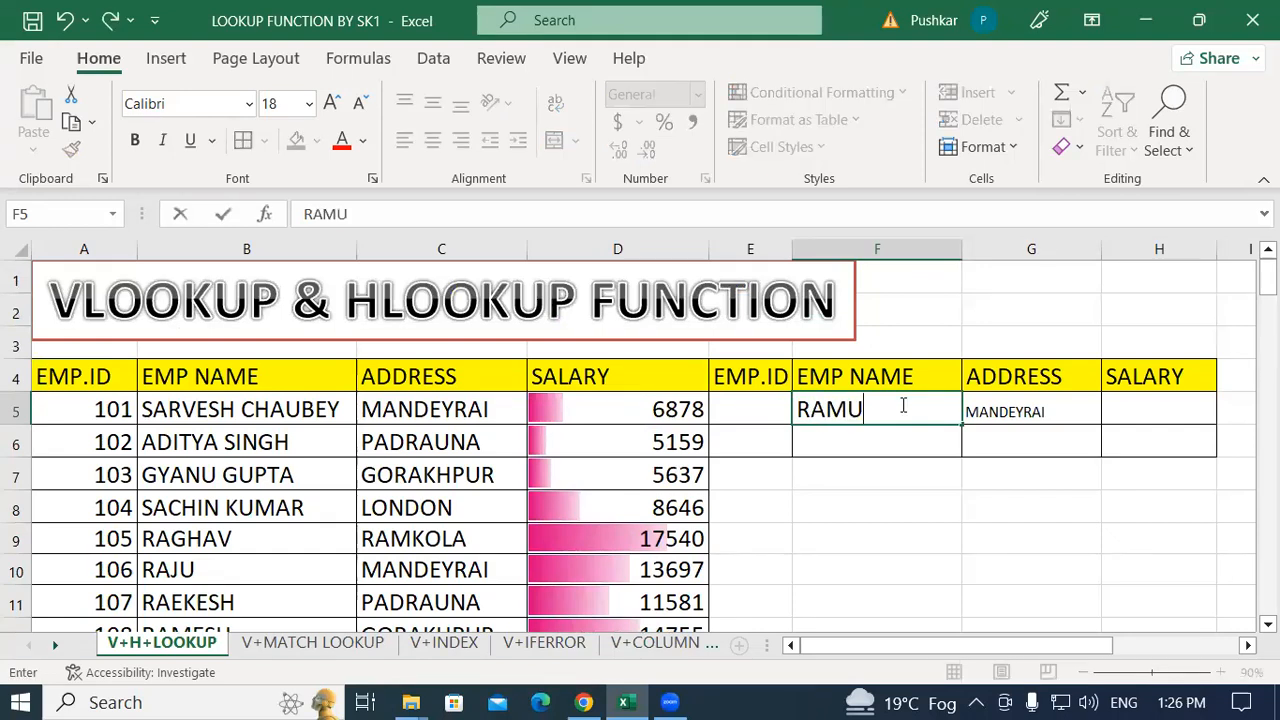
key(Return)
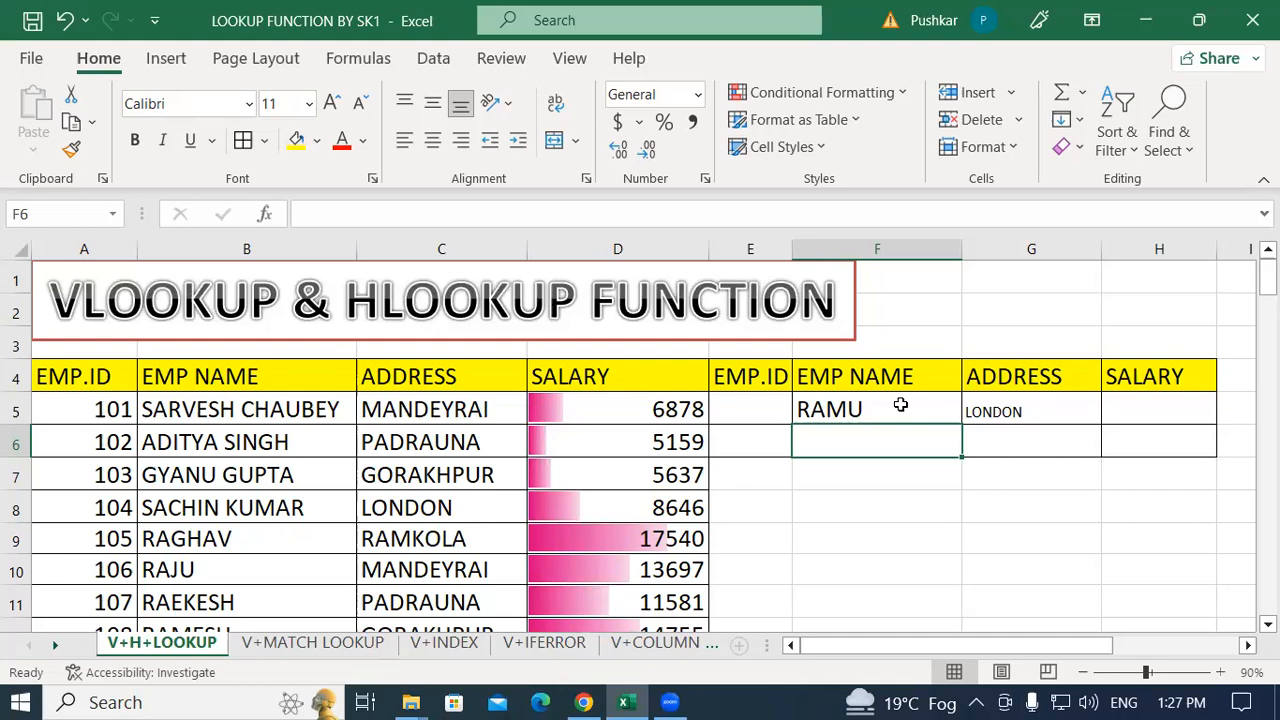
Step: Start a VLOOKUP formula in H5 under SALARY, with F5 as the lookup value
click(1012, 414)
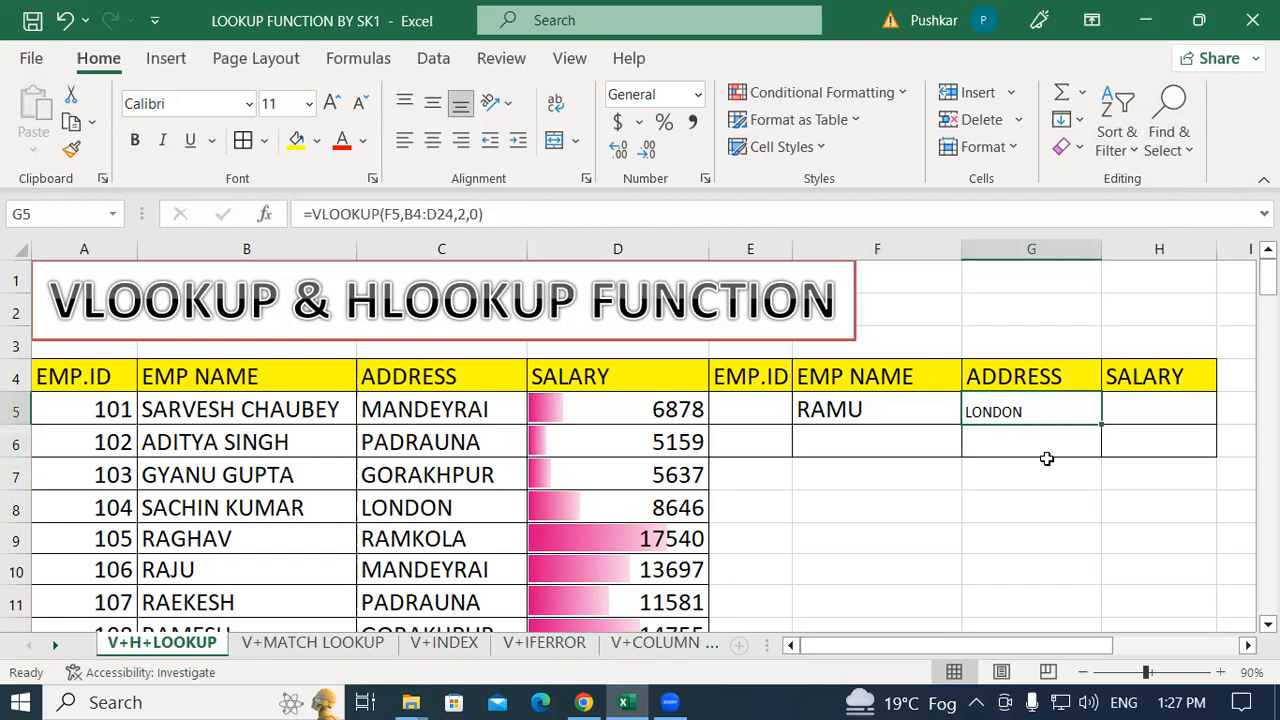
click(1166, 408)
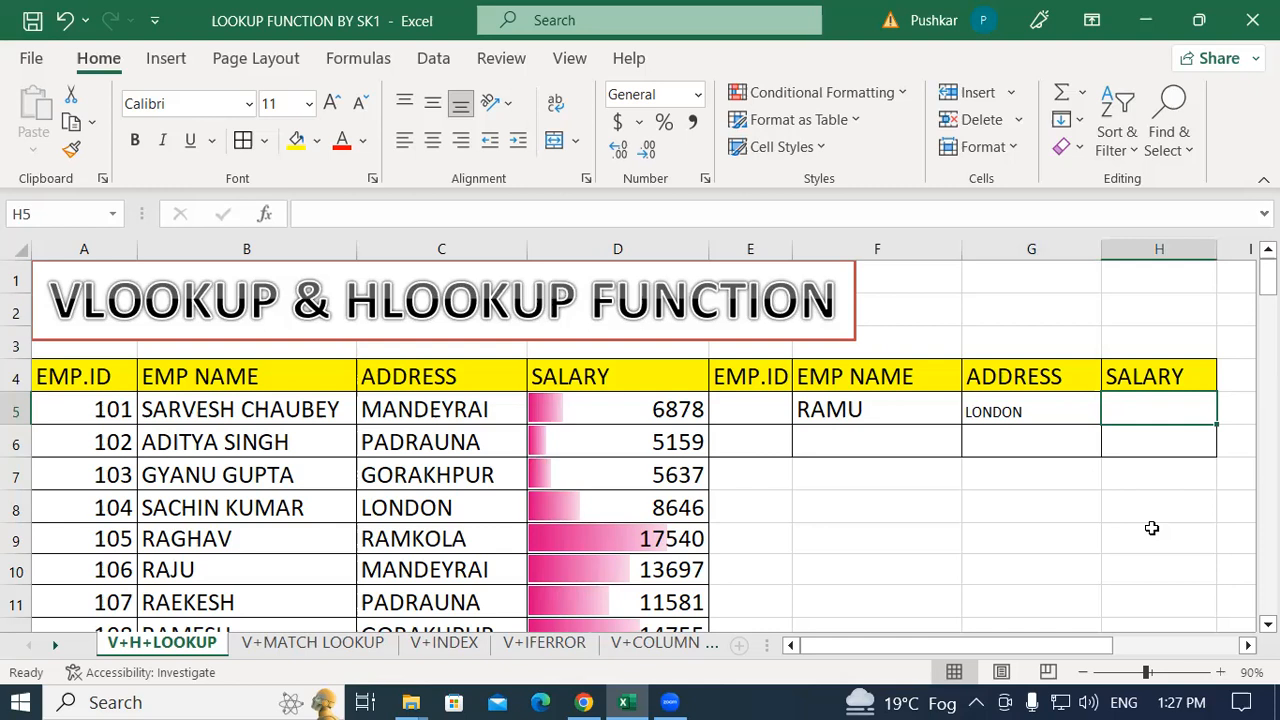
text(=)
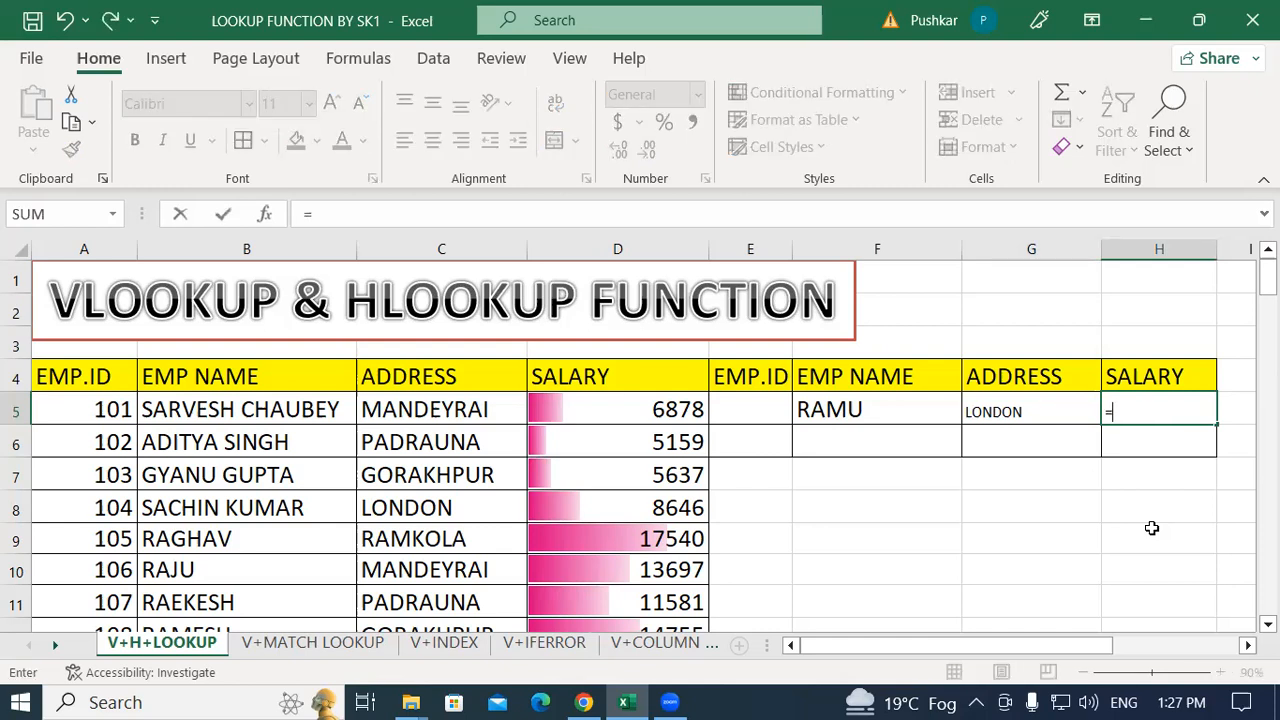
text(VLO)
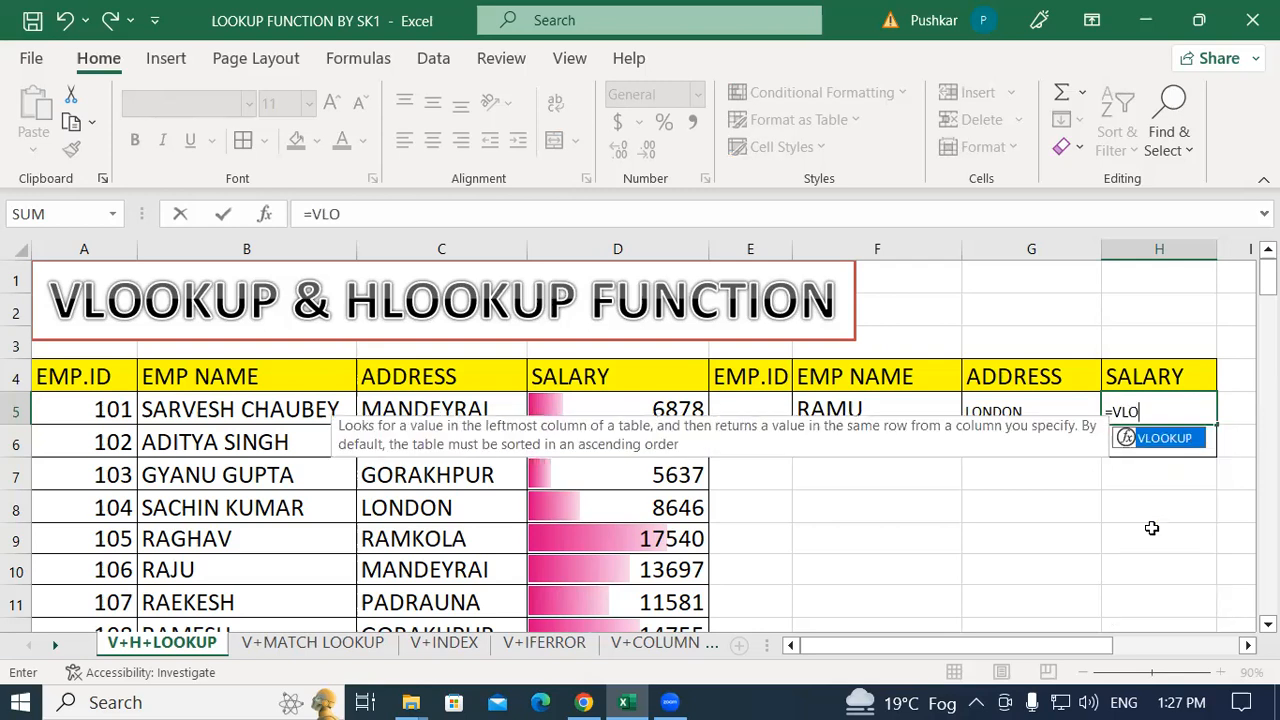
double_click(1170, 438)
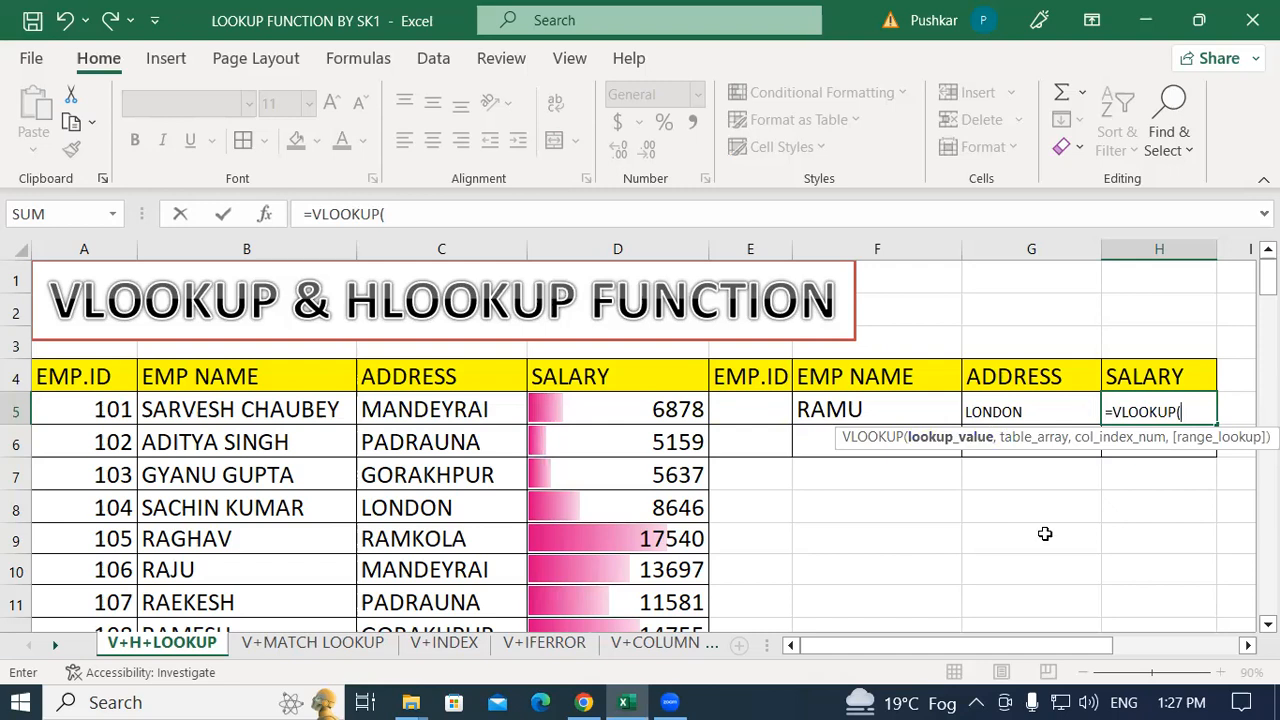
click(830, 412)
text(,)
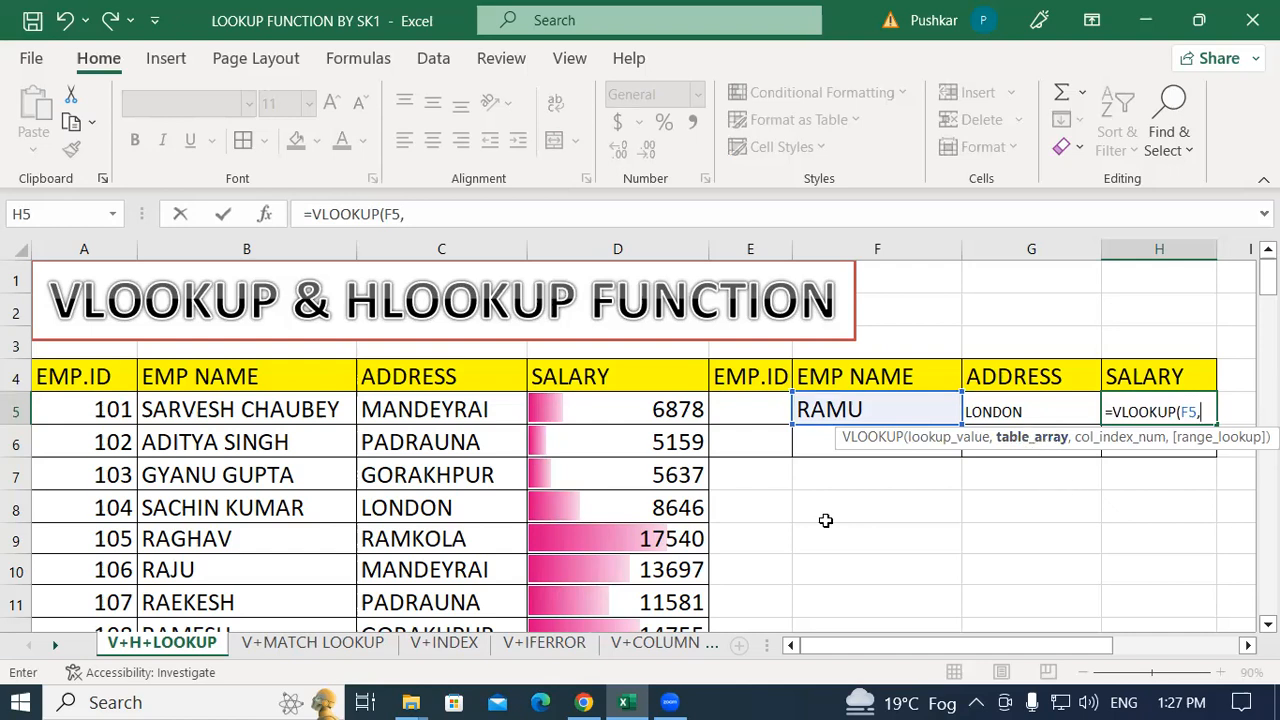
Step: Complete the H5 formula with table array B4:D24, column index 3 and range lookup 0, giving =VLOOKUP(F5,B4:D24,3,0)
drag(198, 380, 632, 566)
scroll(1000, 446, up, 4)
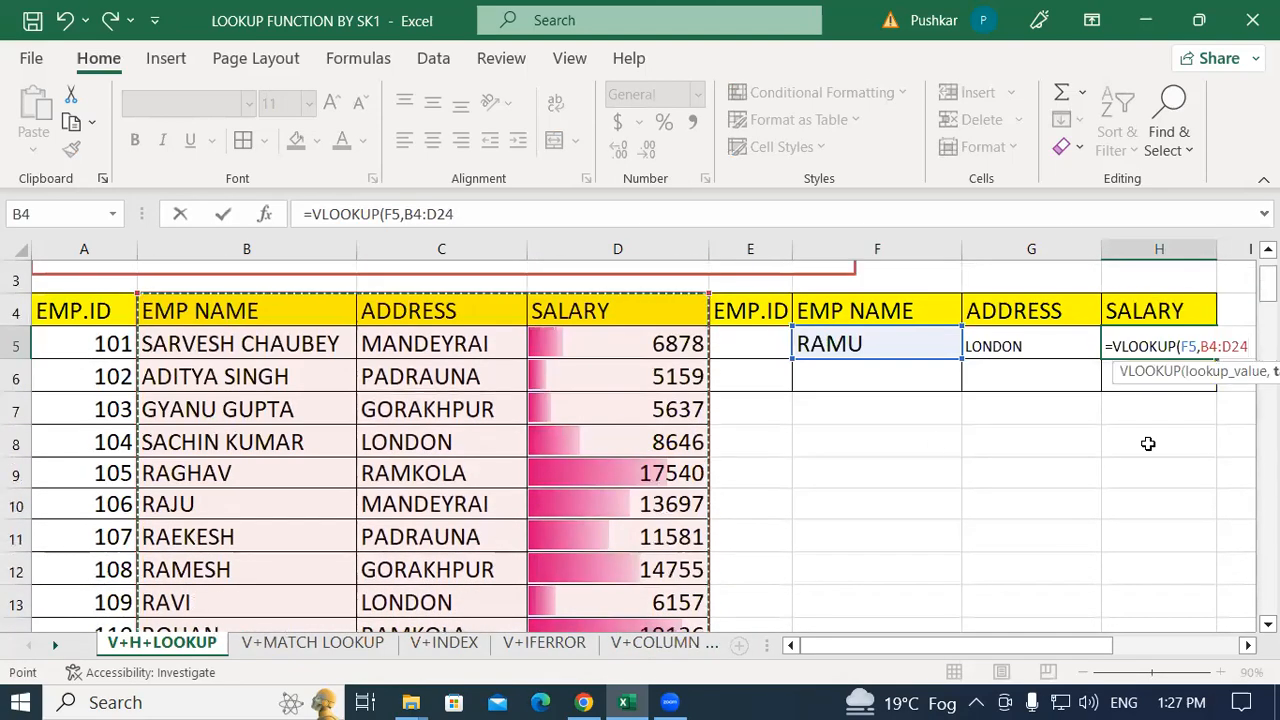
text(,)
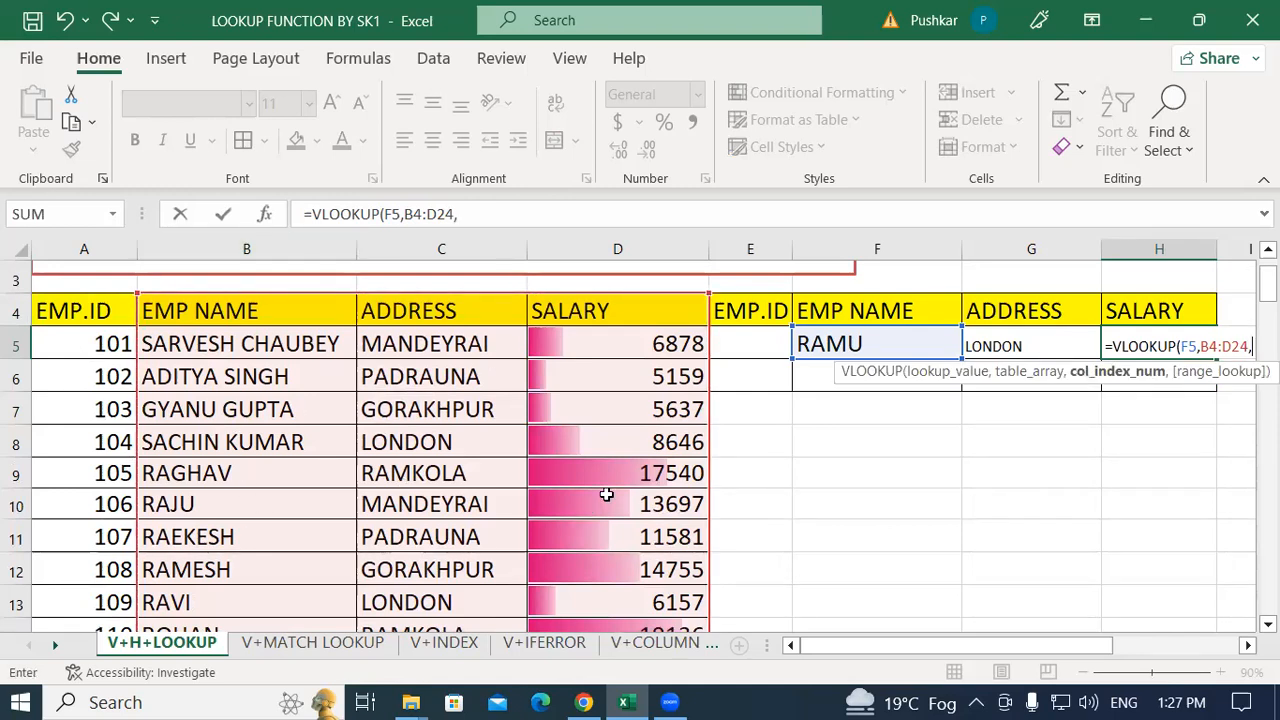
text(3)
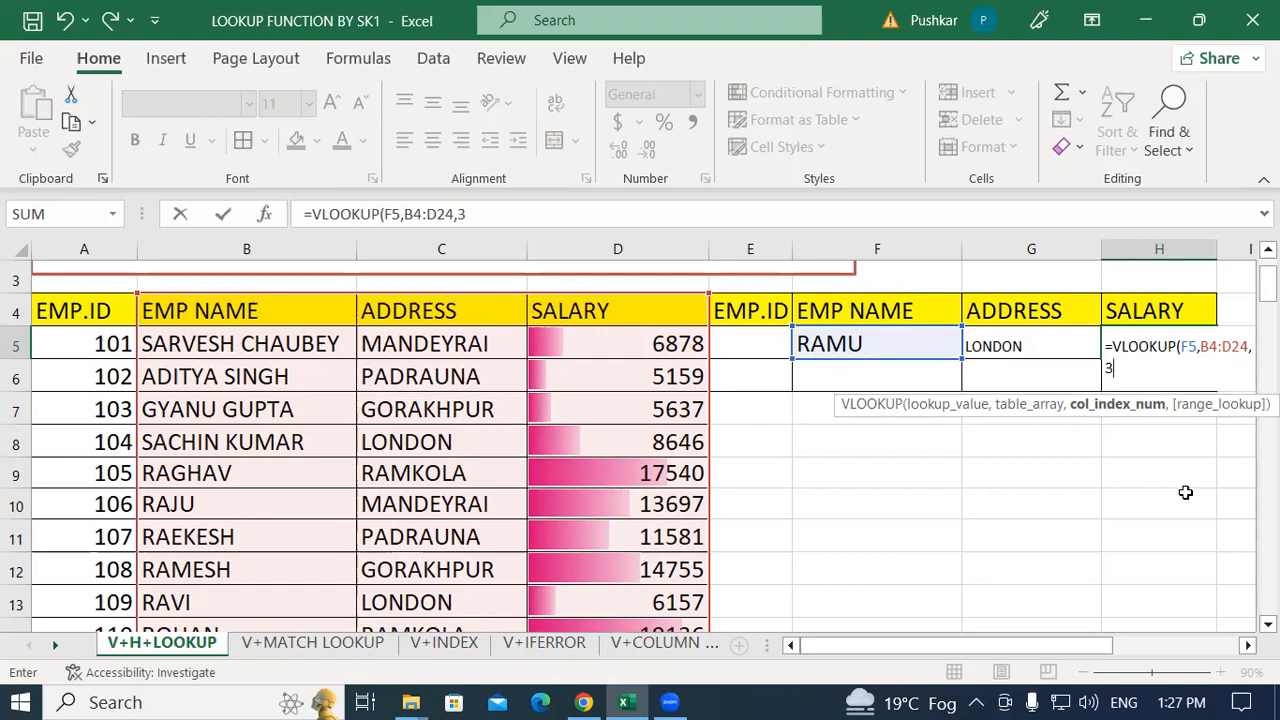
text(,)
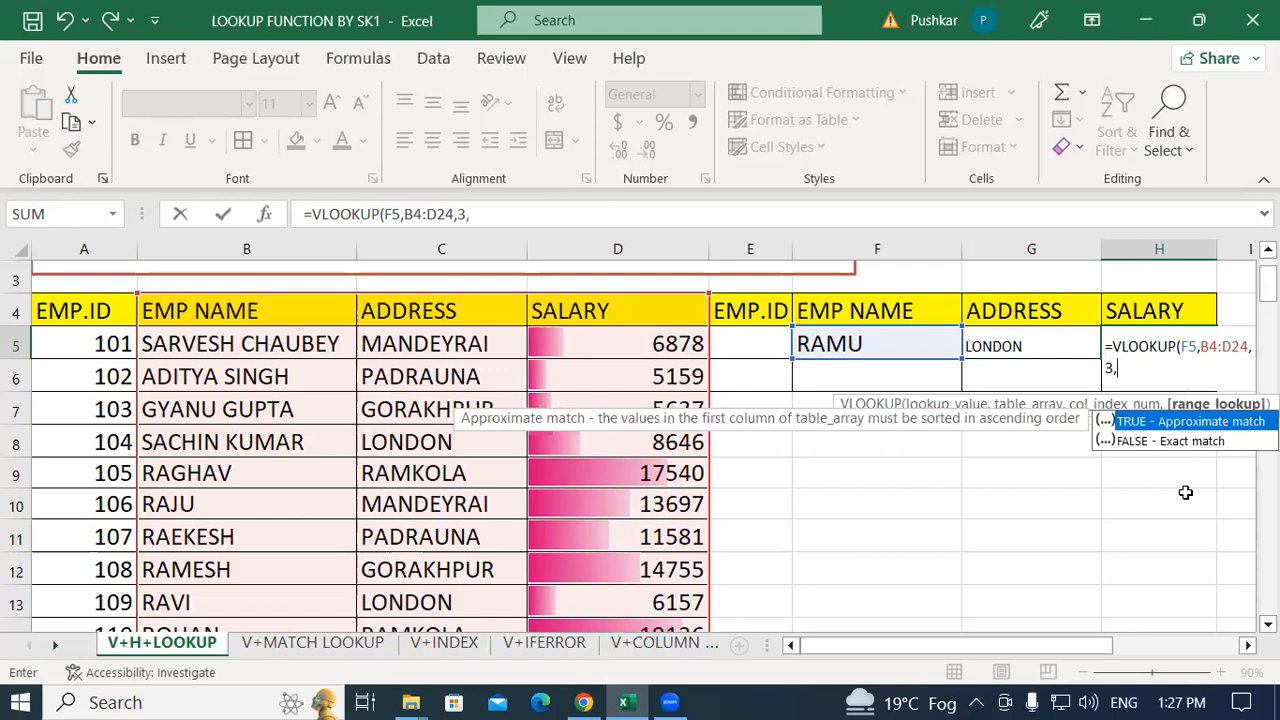
text(0))
key(Return)
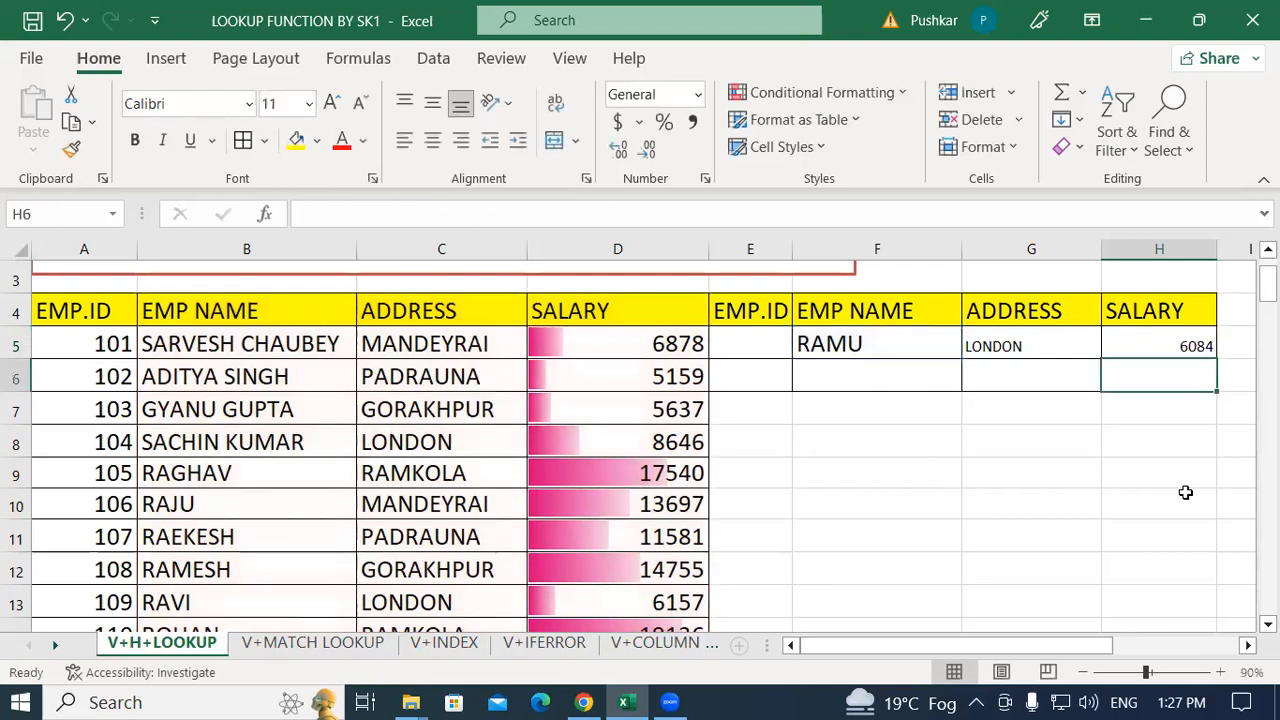
click(989, 340)
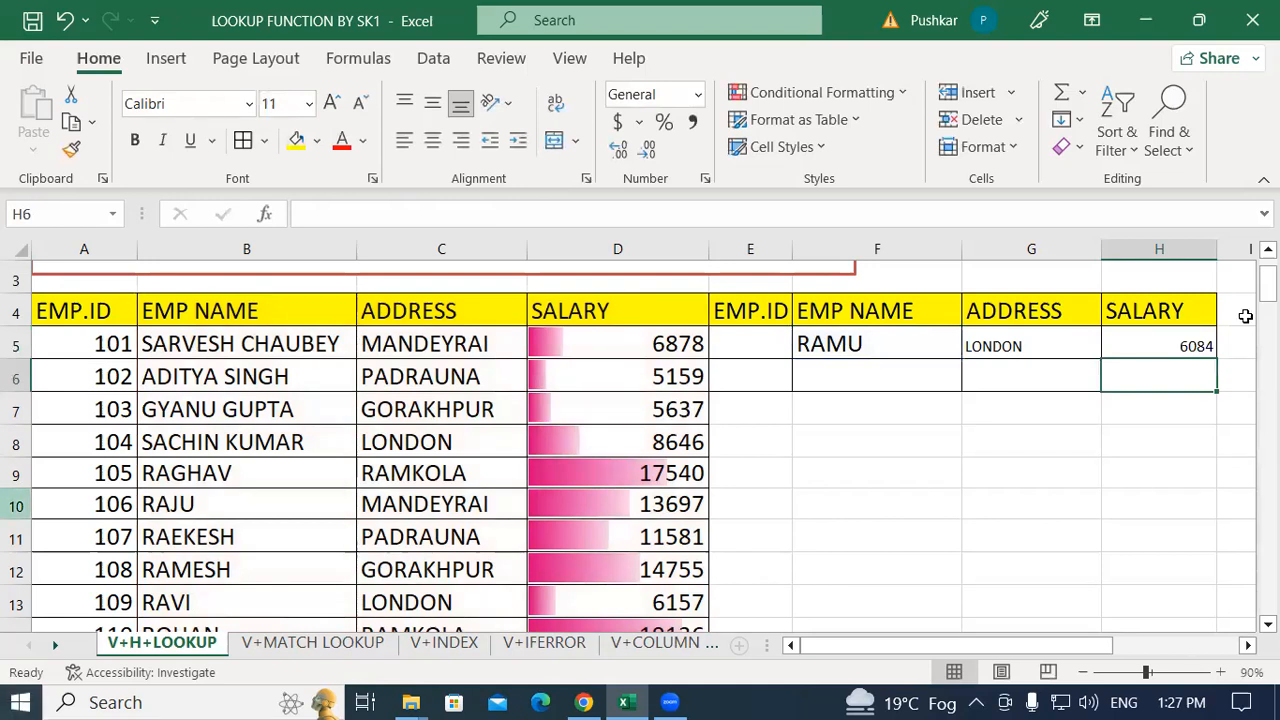
click(1152, 344)
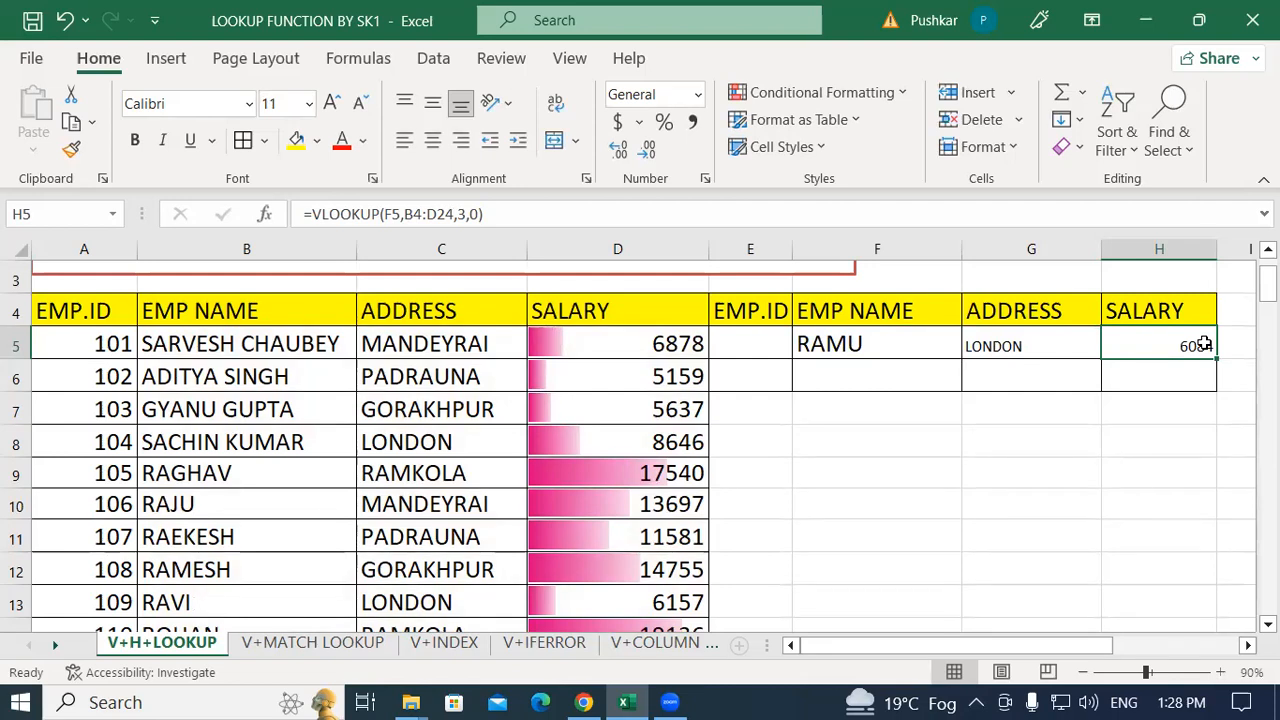
Step: Enter the employee name from B10 in F5 without its last letter, and correct it to the full name
click(842, 348)
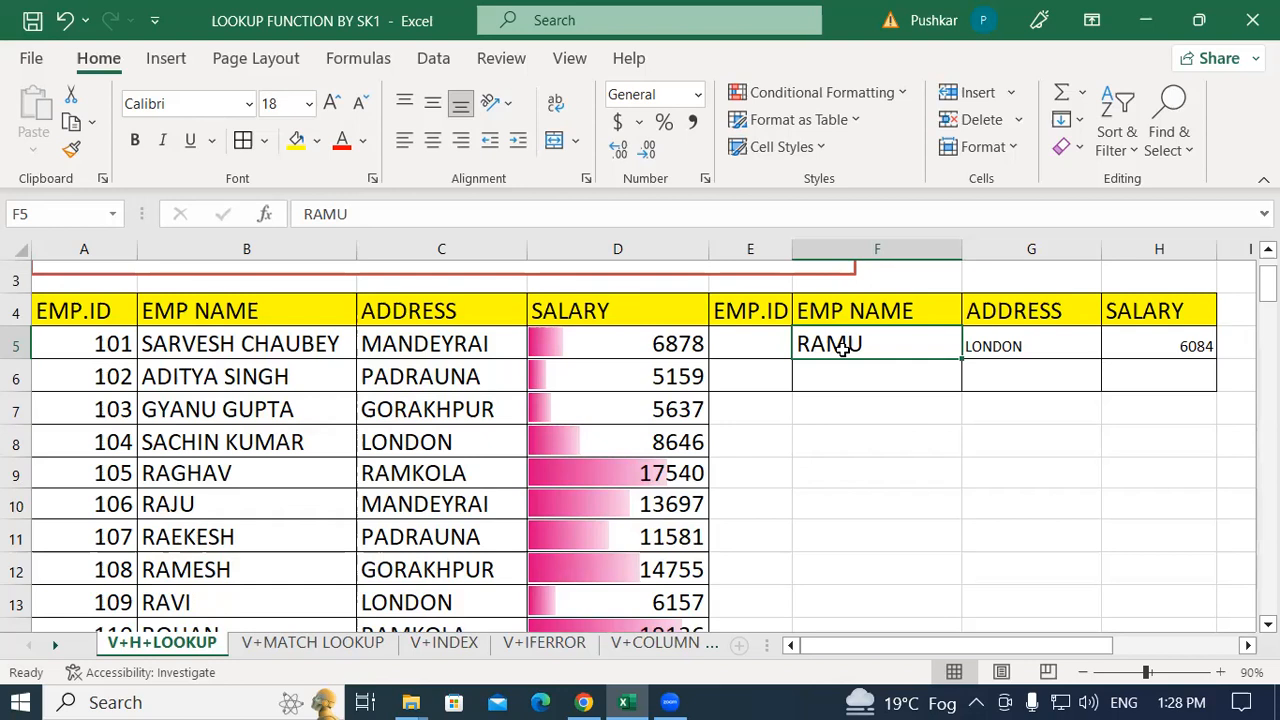
text(RAJ)
key(Return)
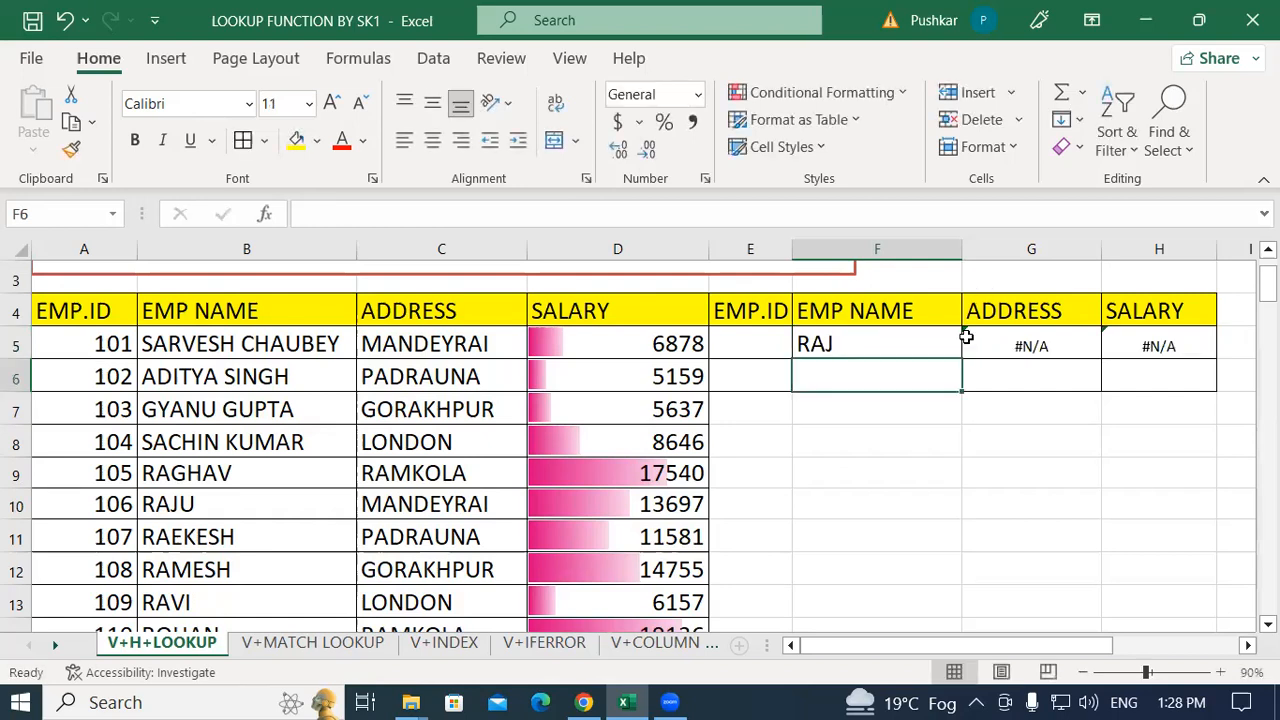
click(838, 346)
double_click(838, 346)
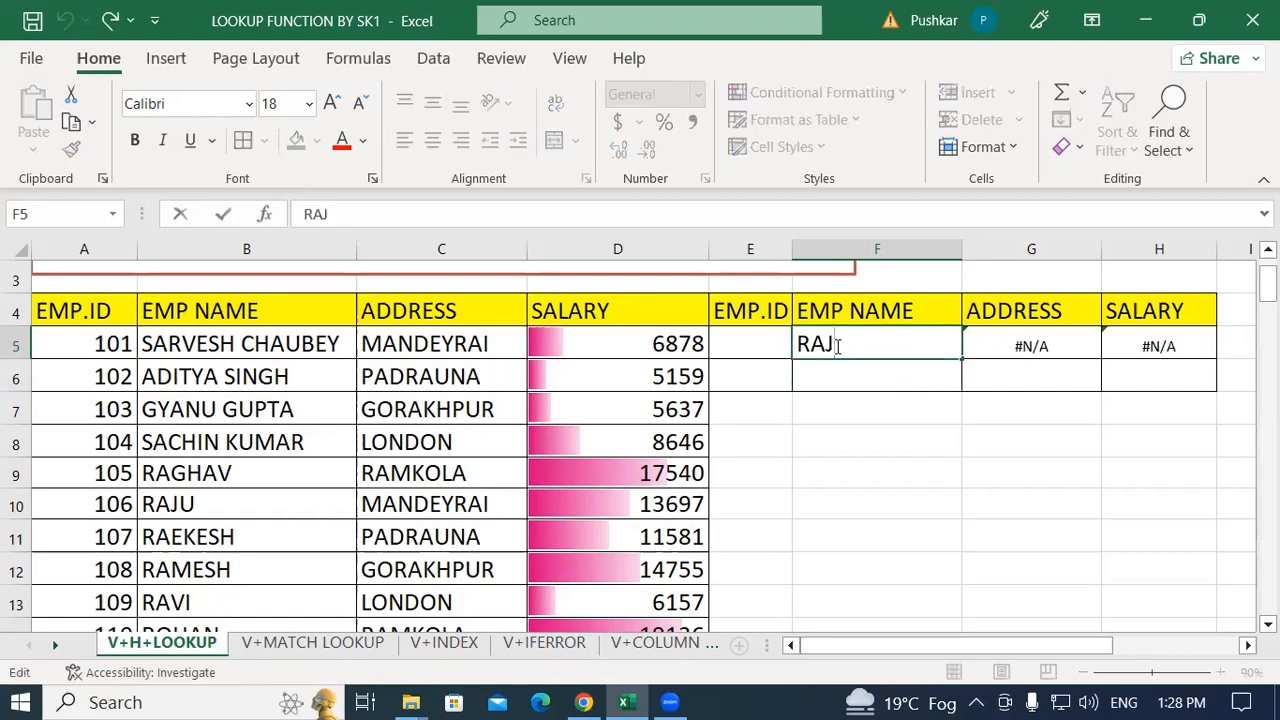
text(U)
key(Return)
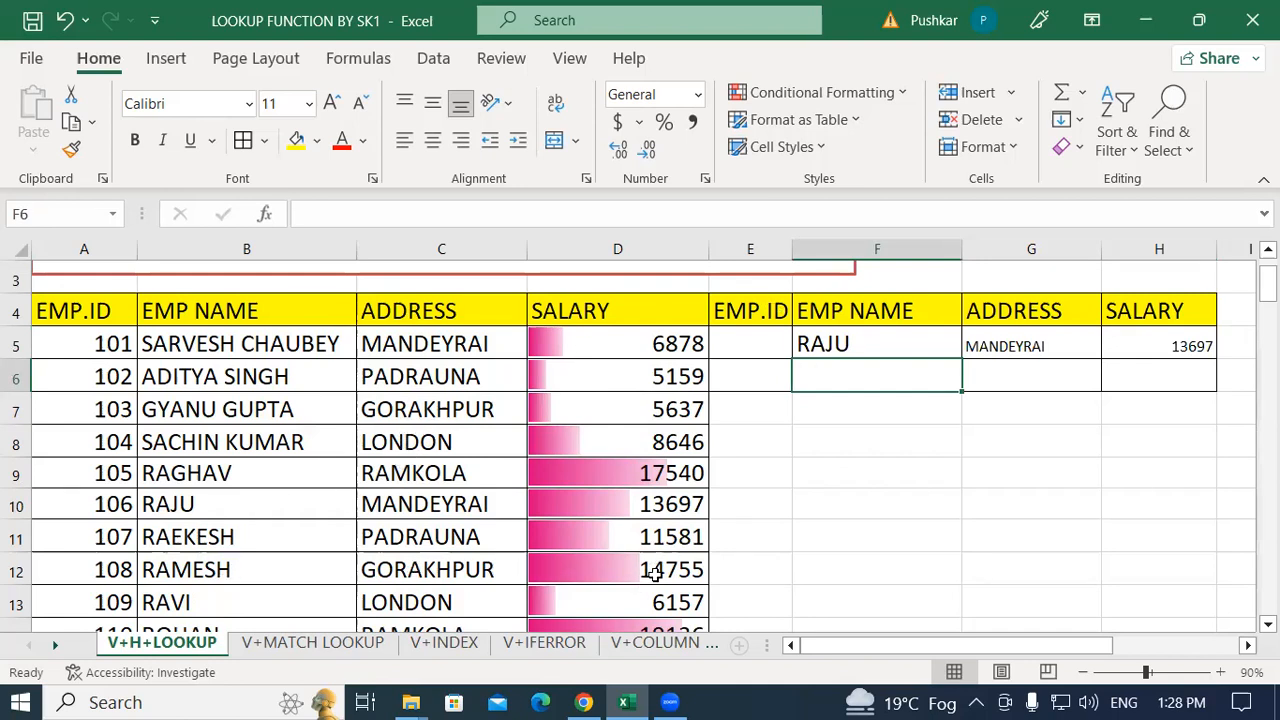
Step: Replace the lookup name in F5 with the employee name listed in B12
click(845, 340)
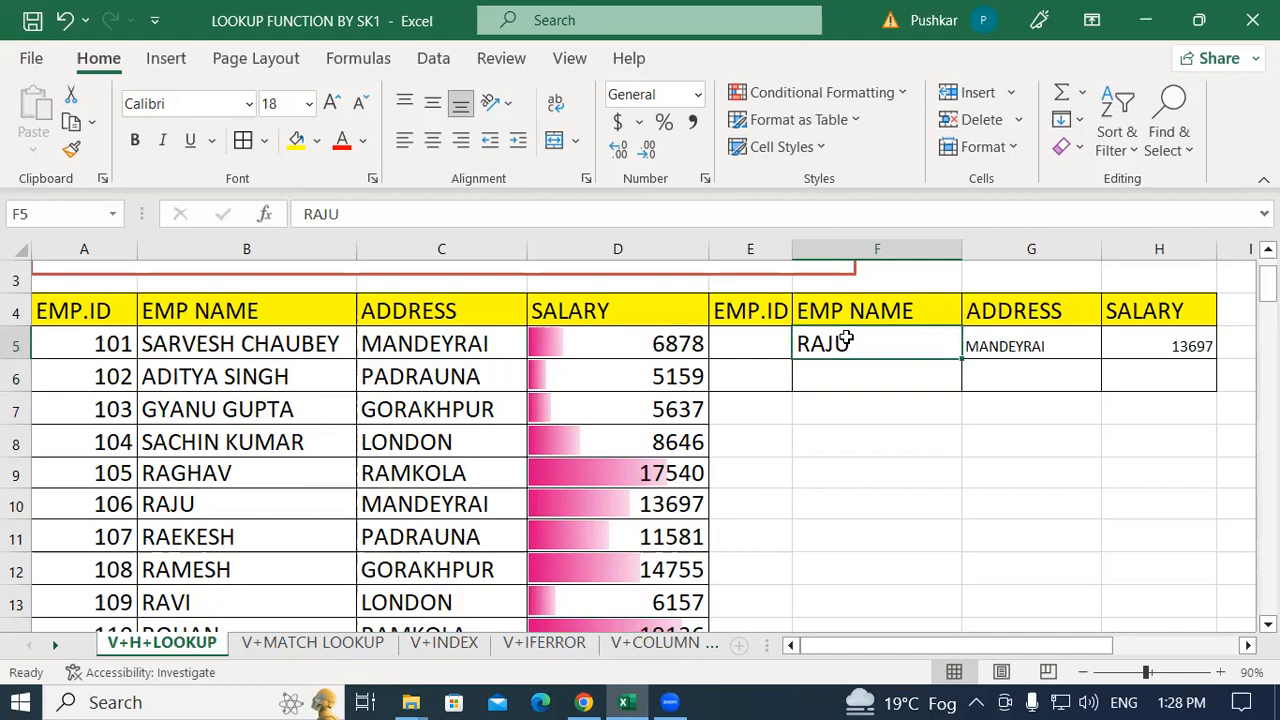
text(RAMESH)
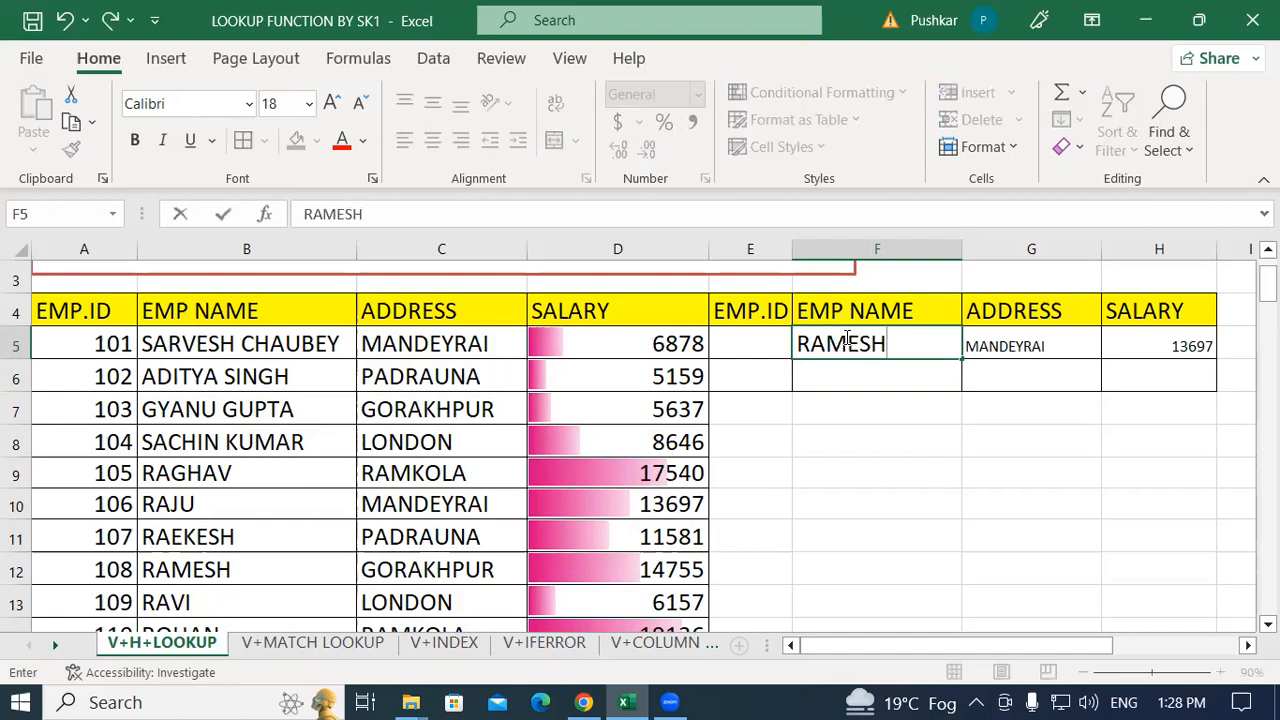
key(Return)
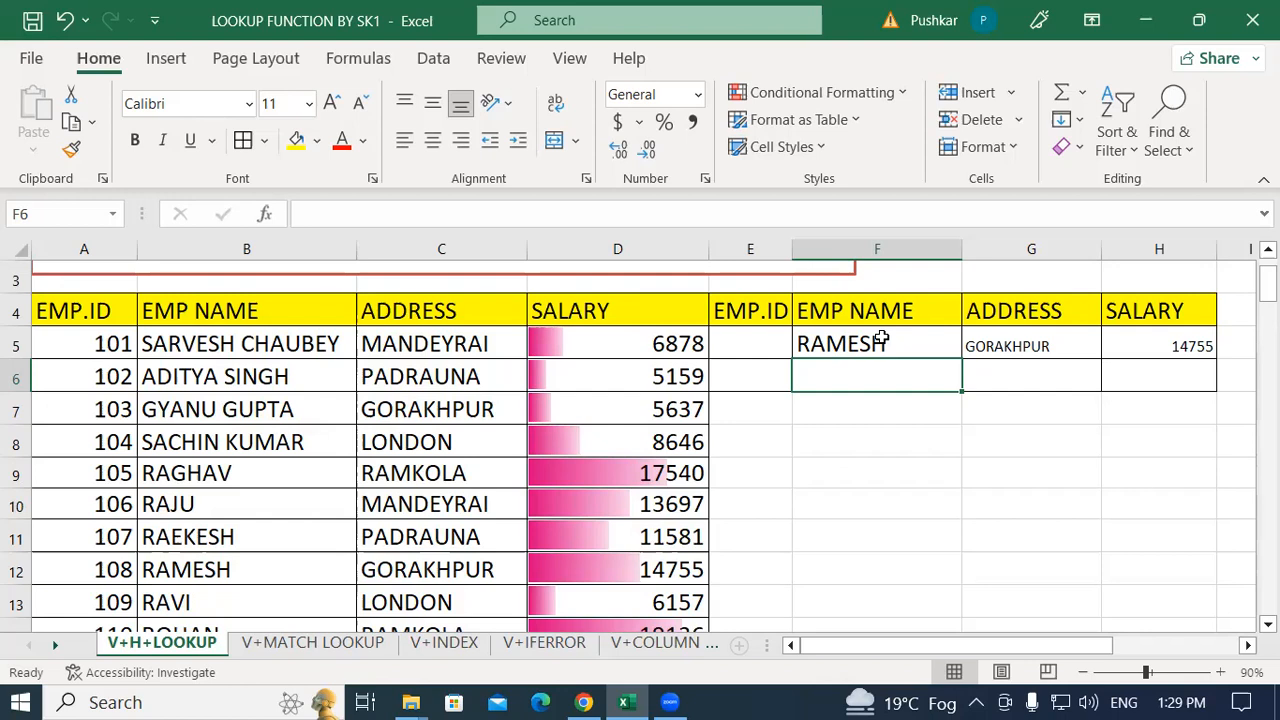
Step: Review the lookup name in F5 and the address and salary that the formulas return in G5 and H5
click(932, 340)
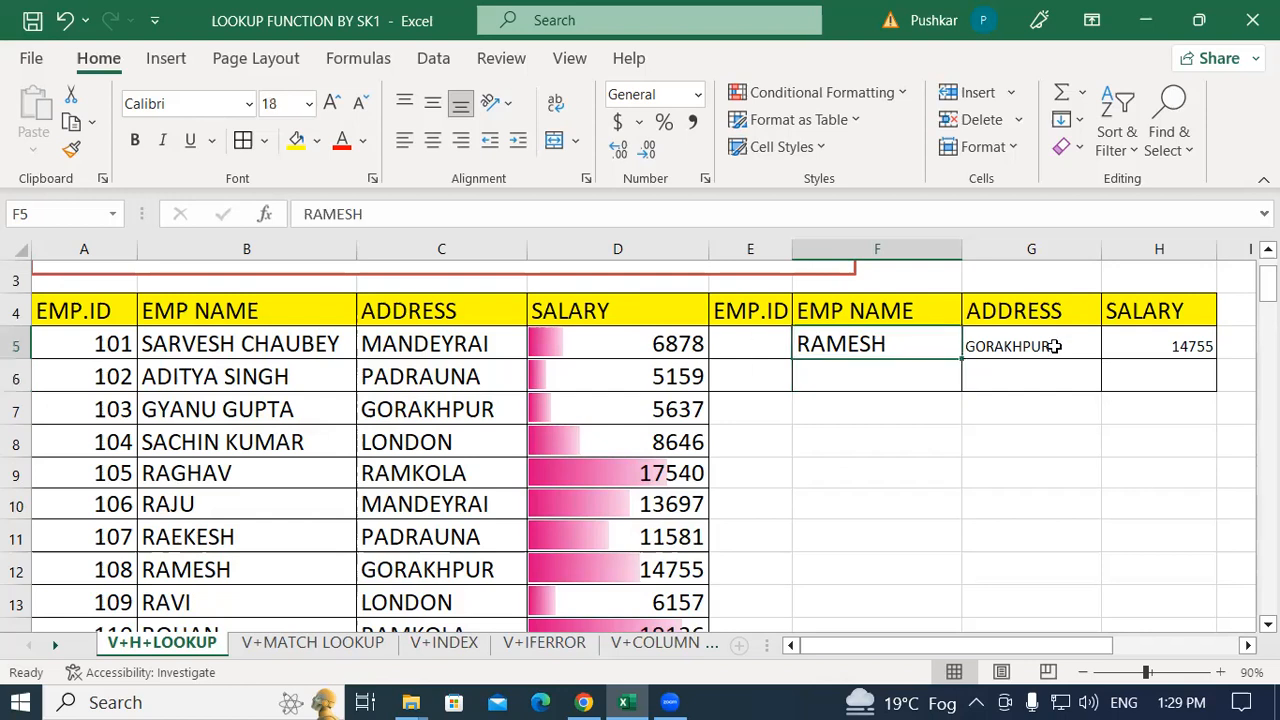
click(1057, 343)
click(1186, 345)
click(1011, 355)
click(1112, 346)
click(851, 346)
click(1067, 349)
click(1160, 344)
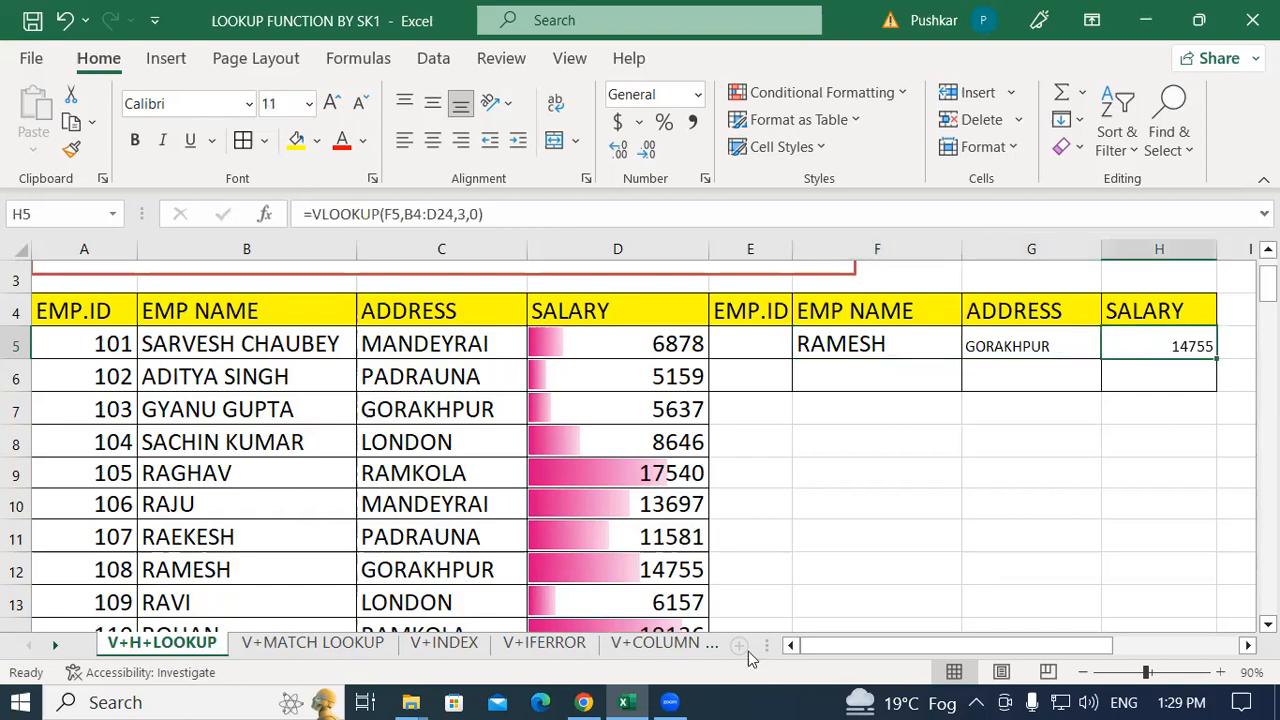
click(661, 117)
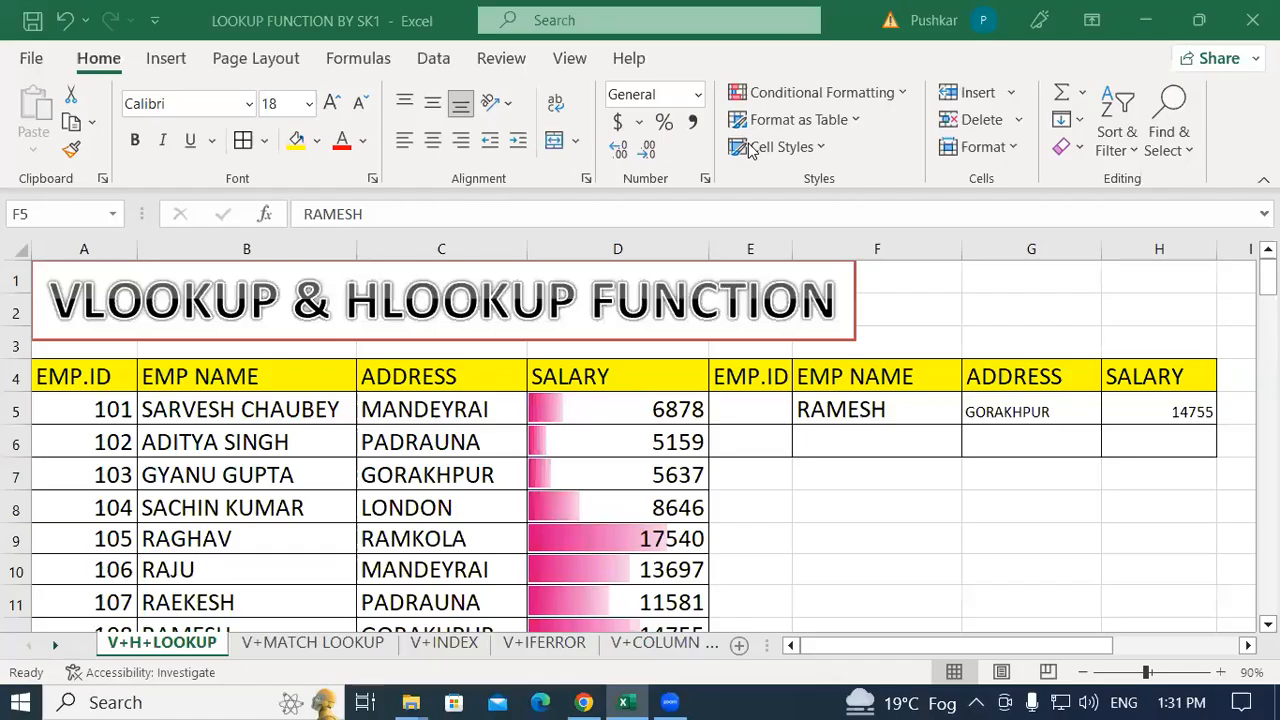
click(826, 440)
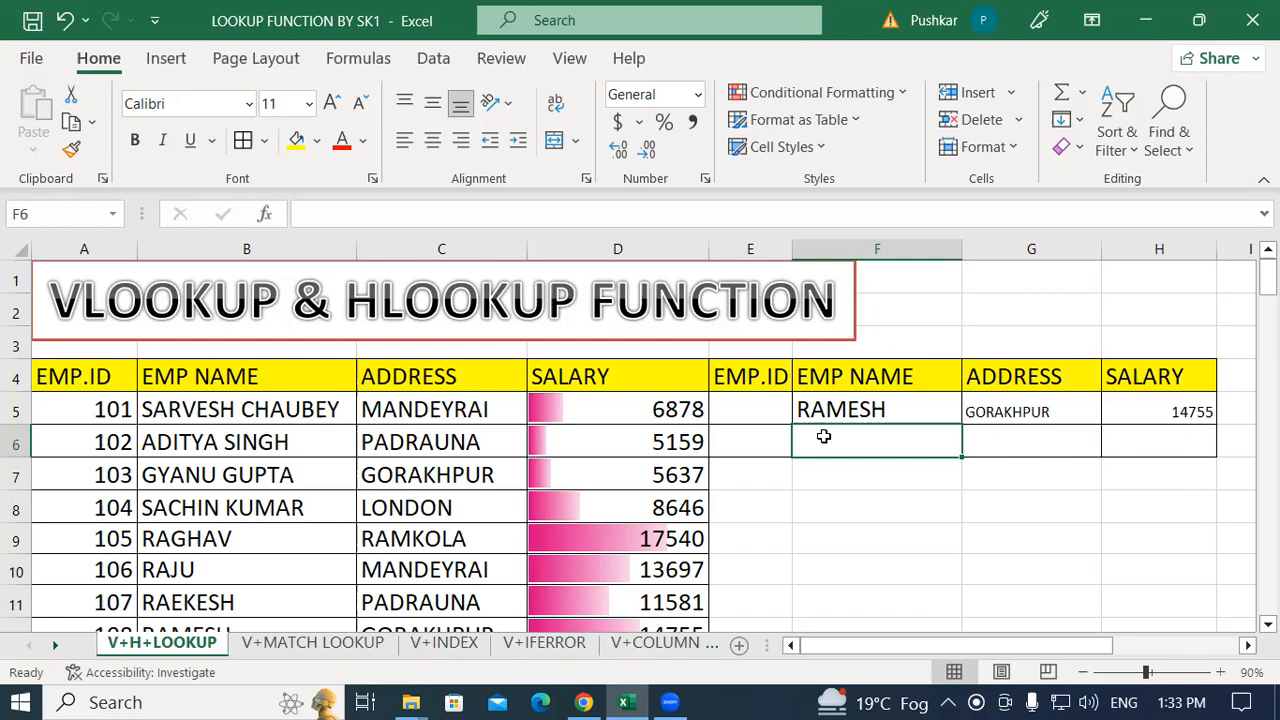
scroll(250, 475, down, 4)
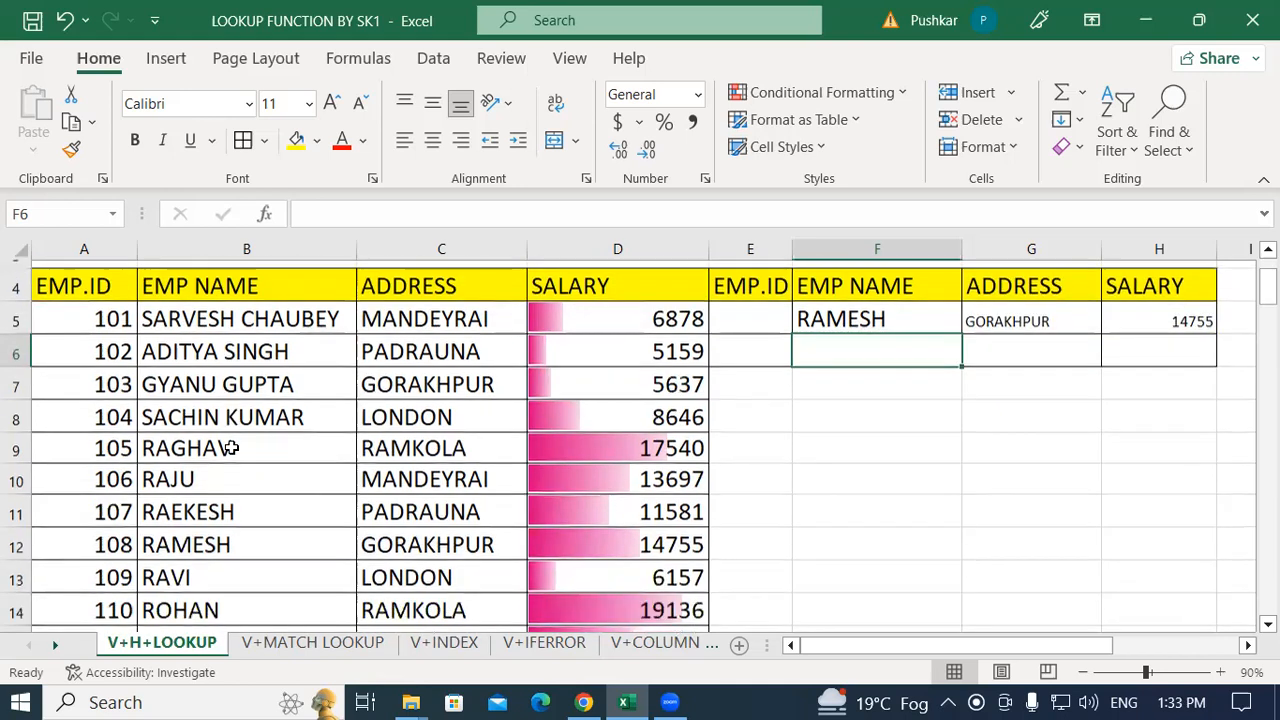
scroll(252, 505, up, 4)
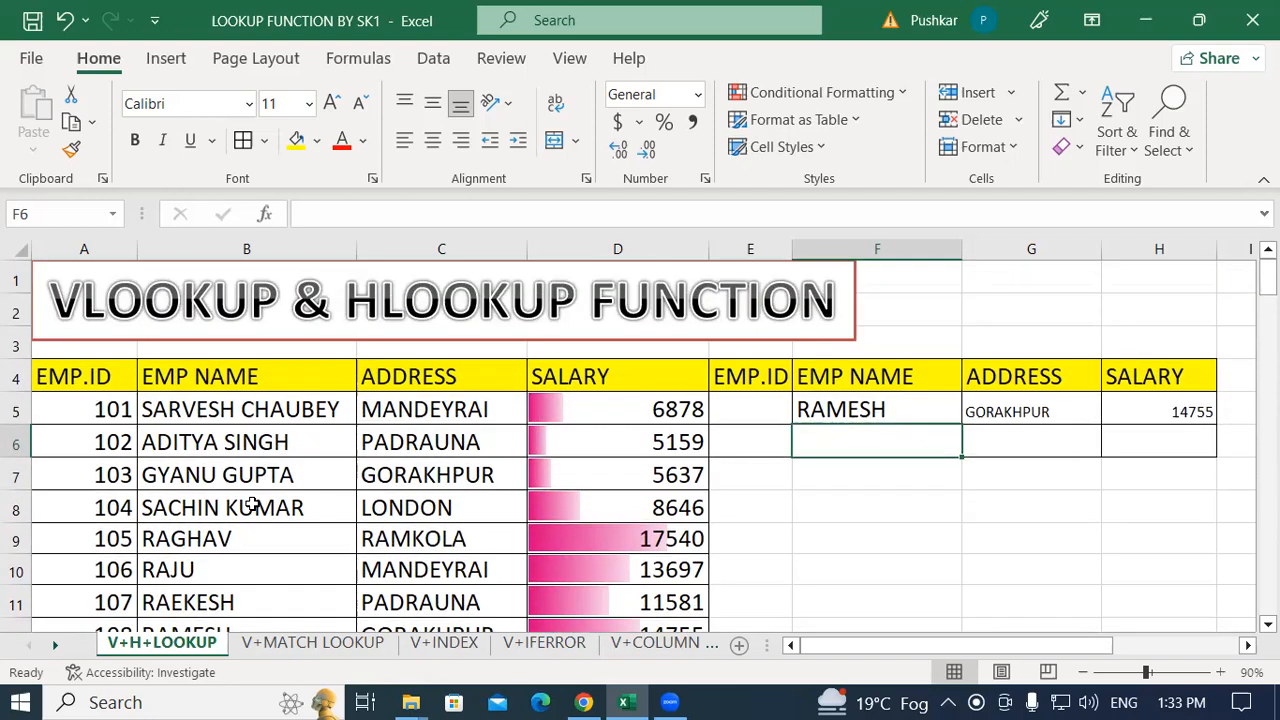
Step: Compare the repeated employee name in B13 and B23, including the address and salary recorded in each row
scroll(245, 490, down, 2)
click(226, 374)
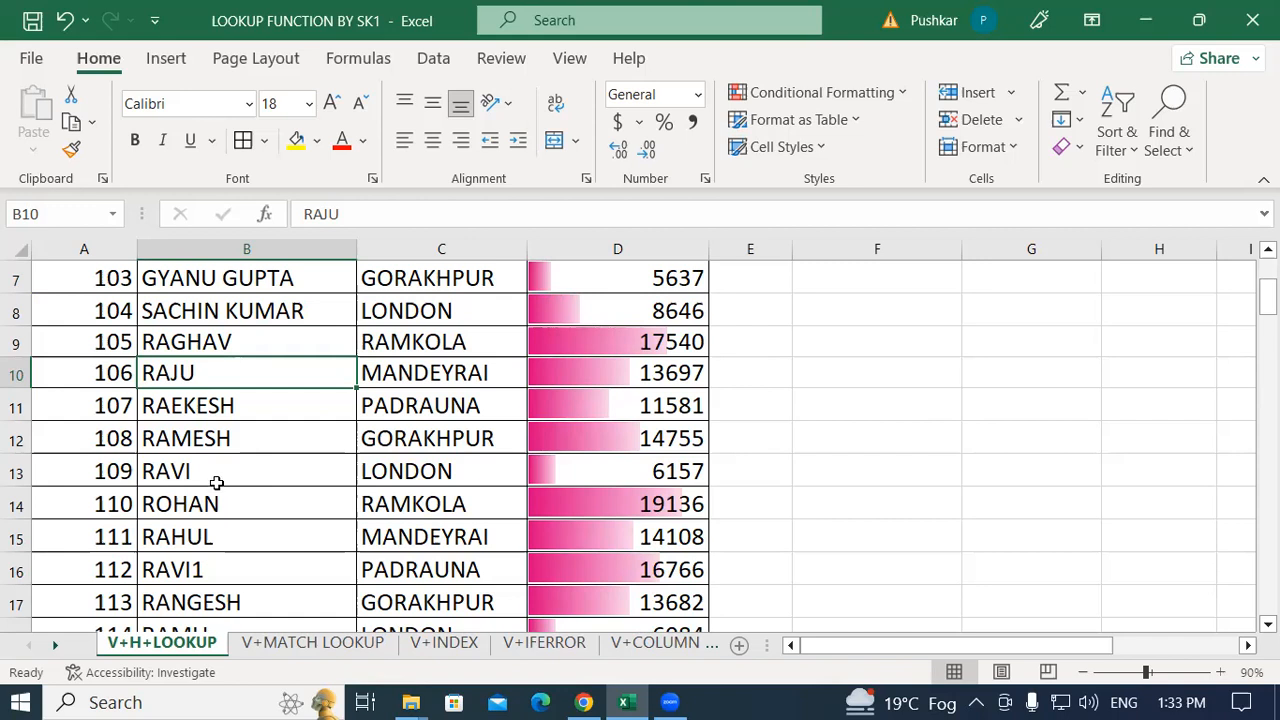
click(239, 460)
scroll(333, 490, down, 2)
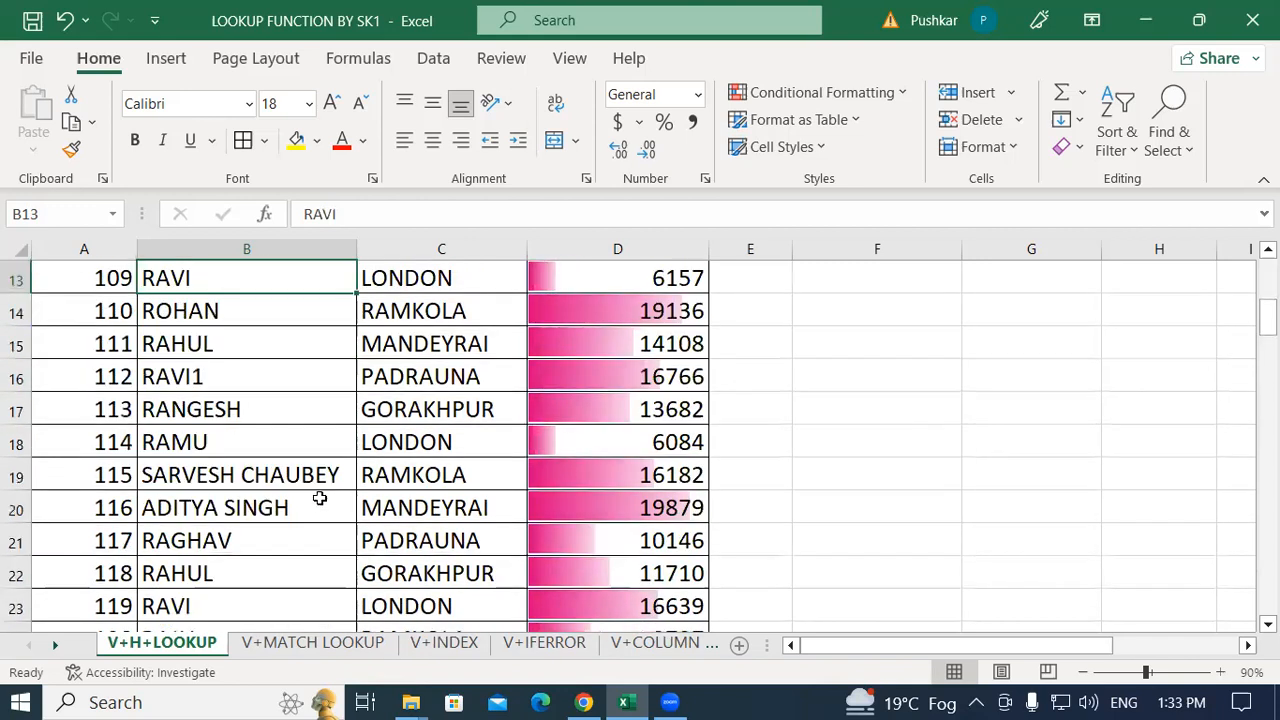
click(246, 606)
scroll(360, 530, up, 1)
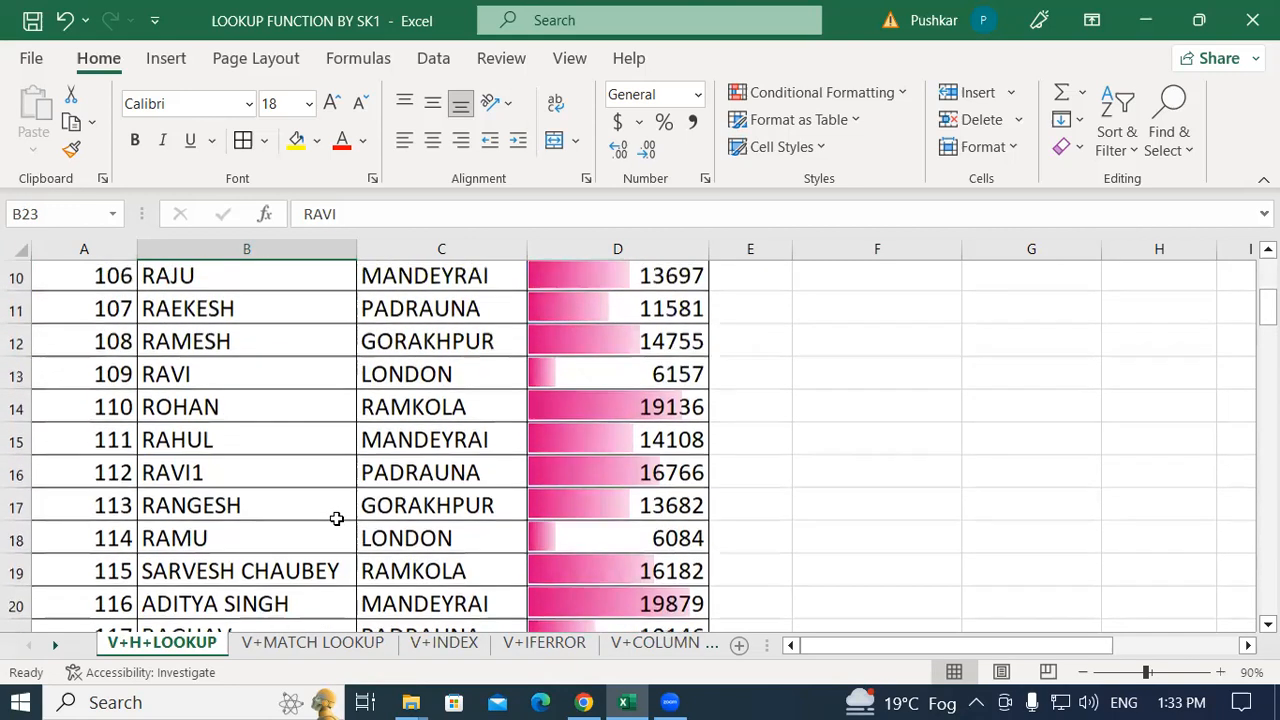
click(254, 374)
click(451, 370)
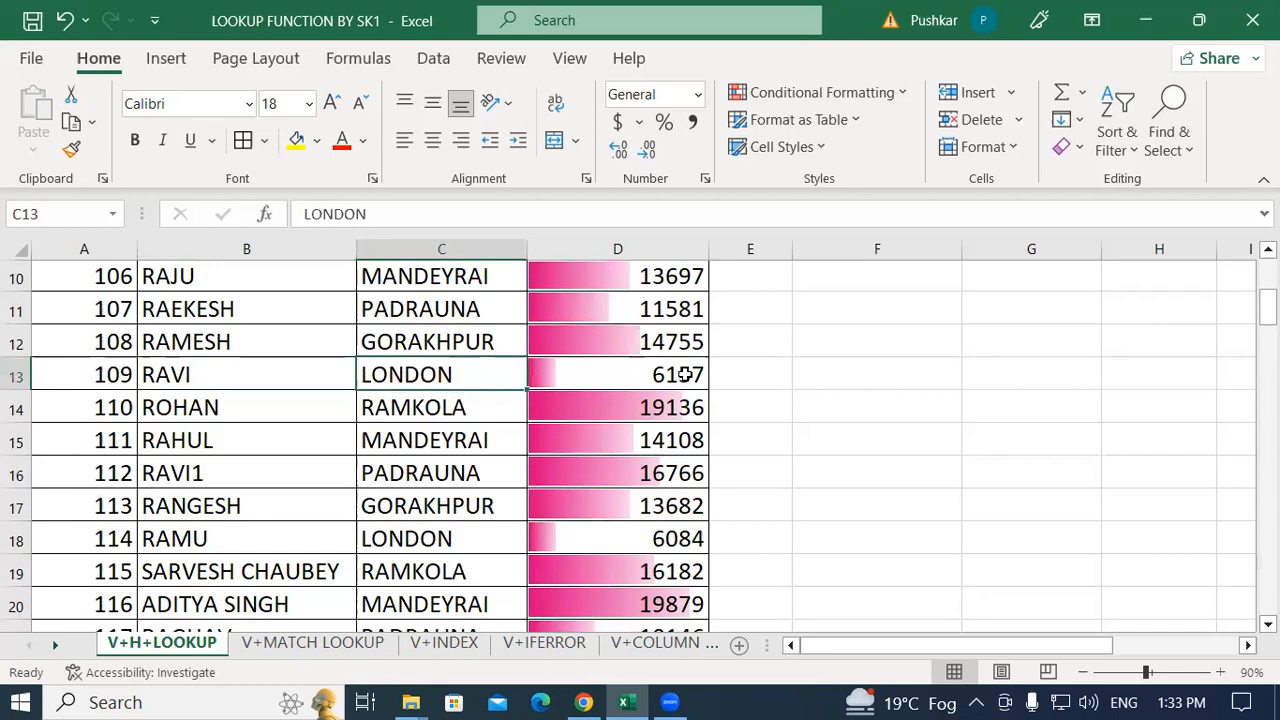
click(653, 364)
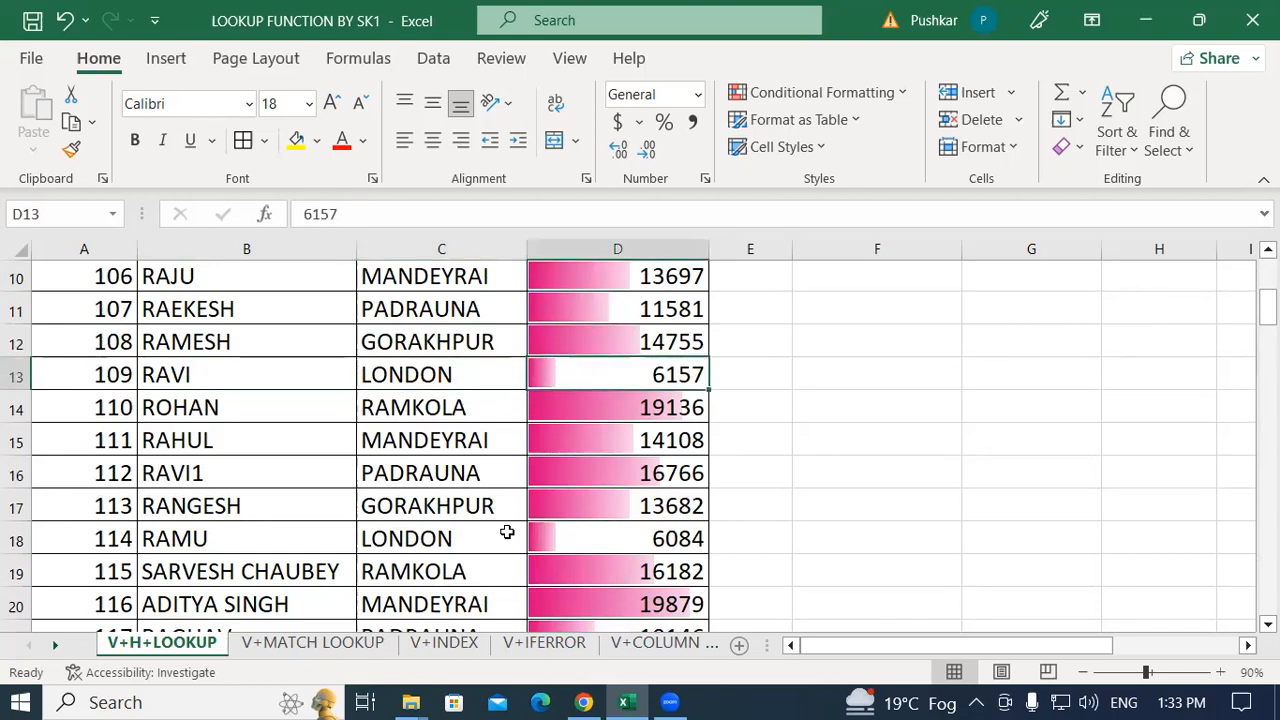
scroll(489, 531, down, 2)
click(243, 512)
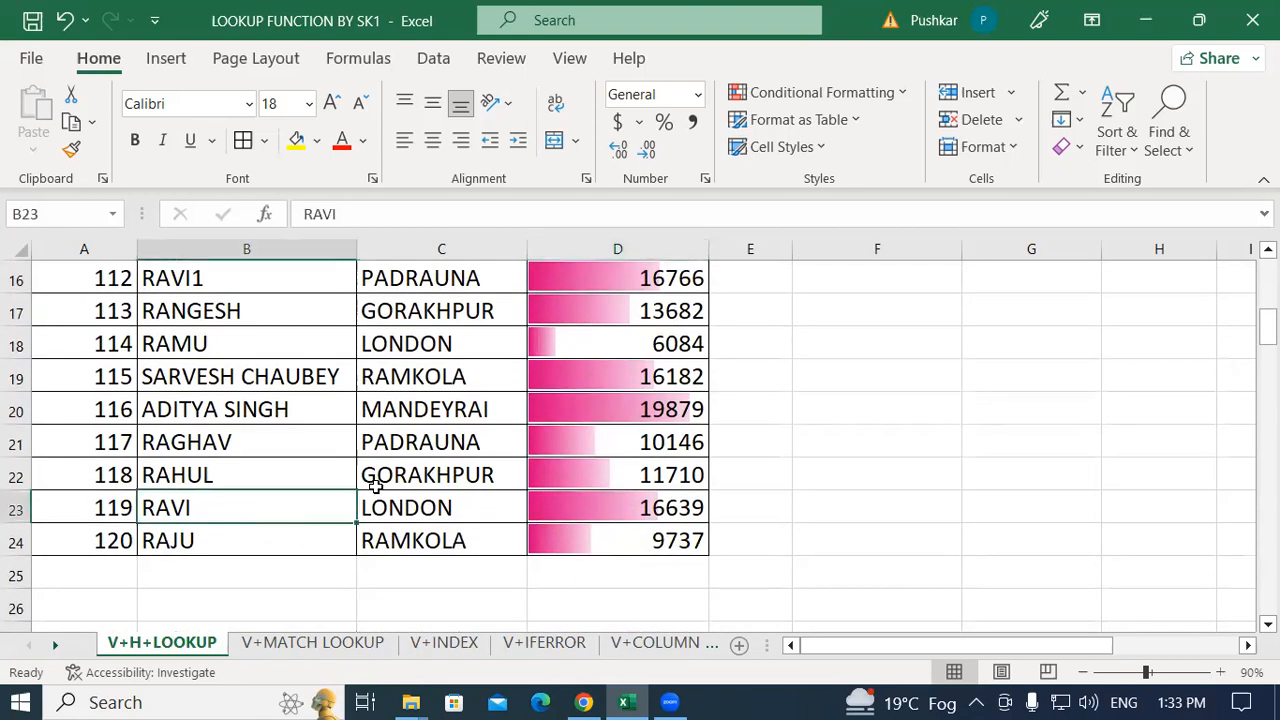
click(456, 511)
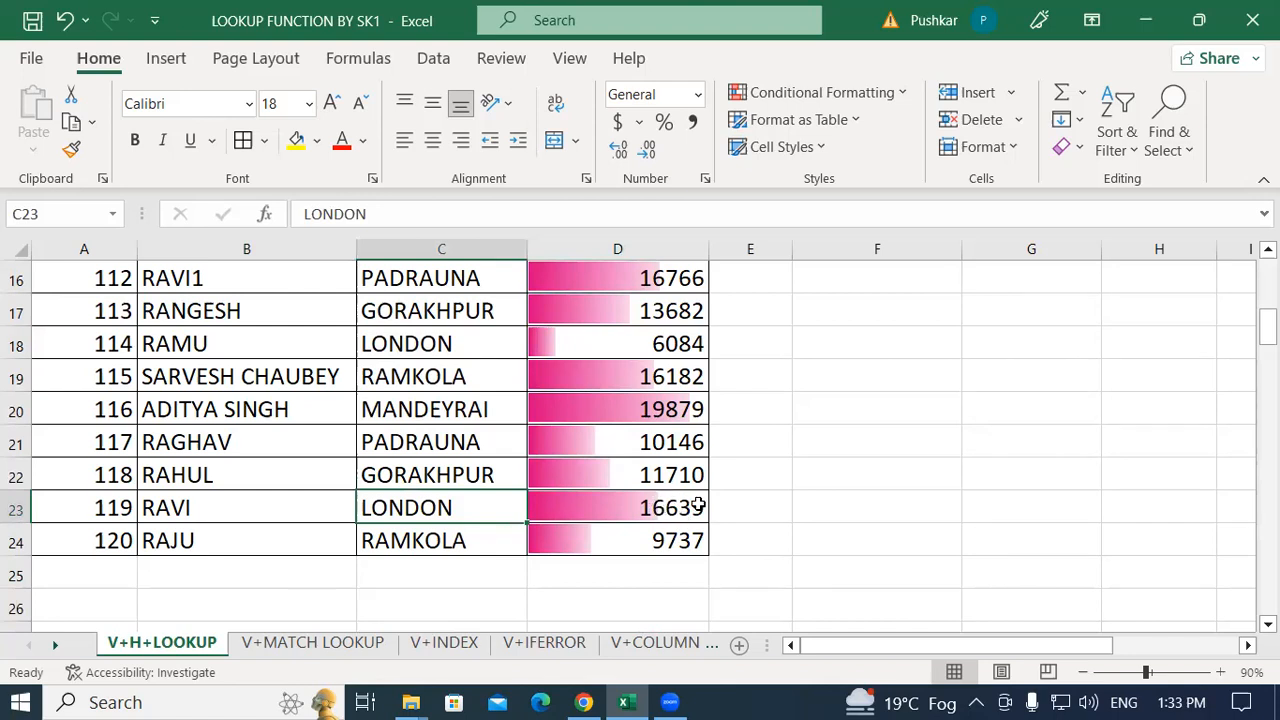
scroll(571, 523, up, 5)
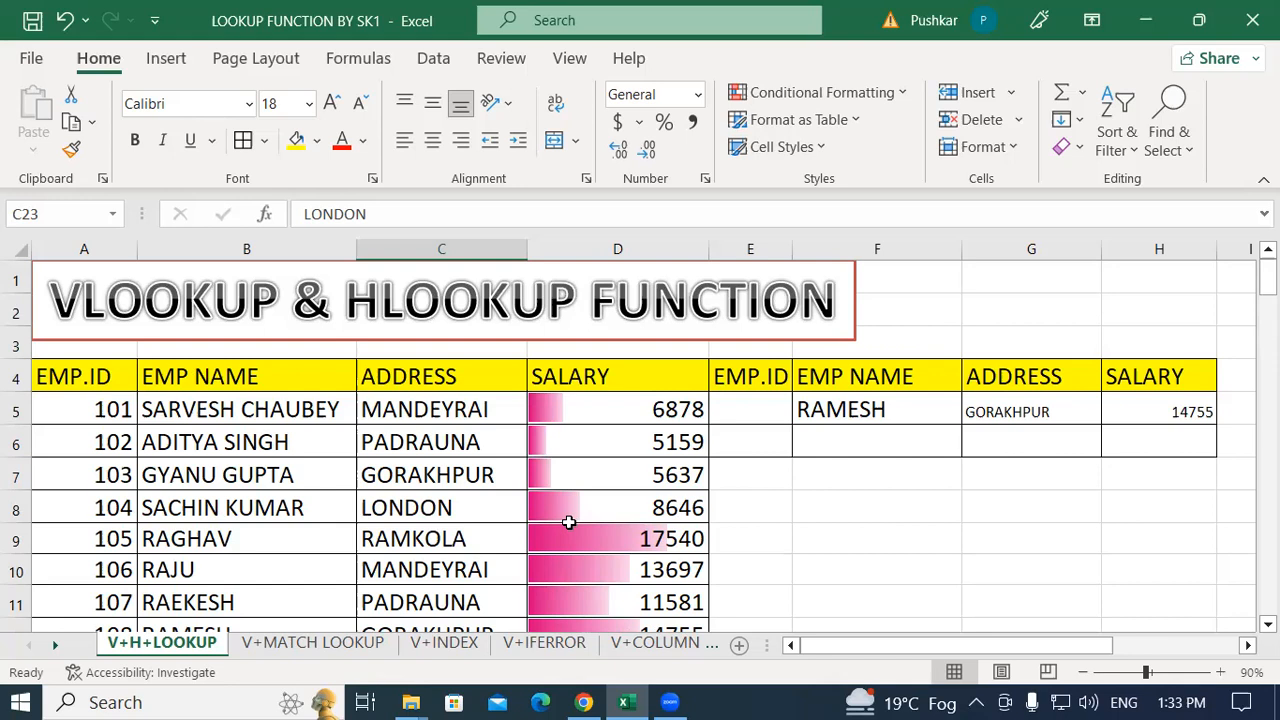
scroll(243, 434, down, 3)
scroll(229, 452, up, 2)
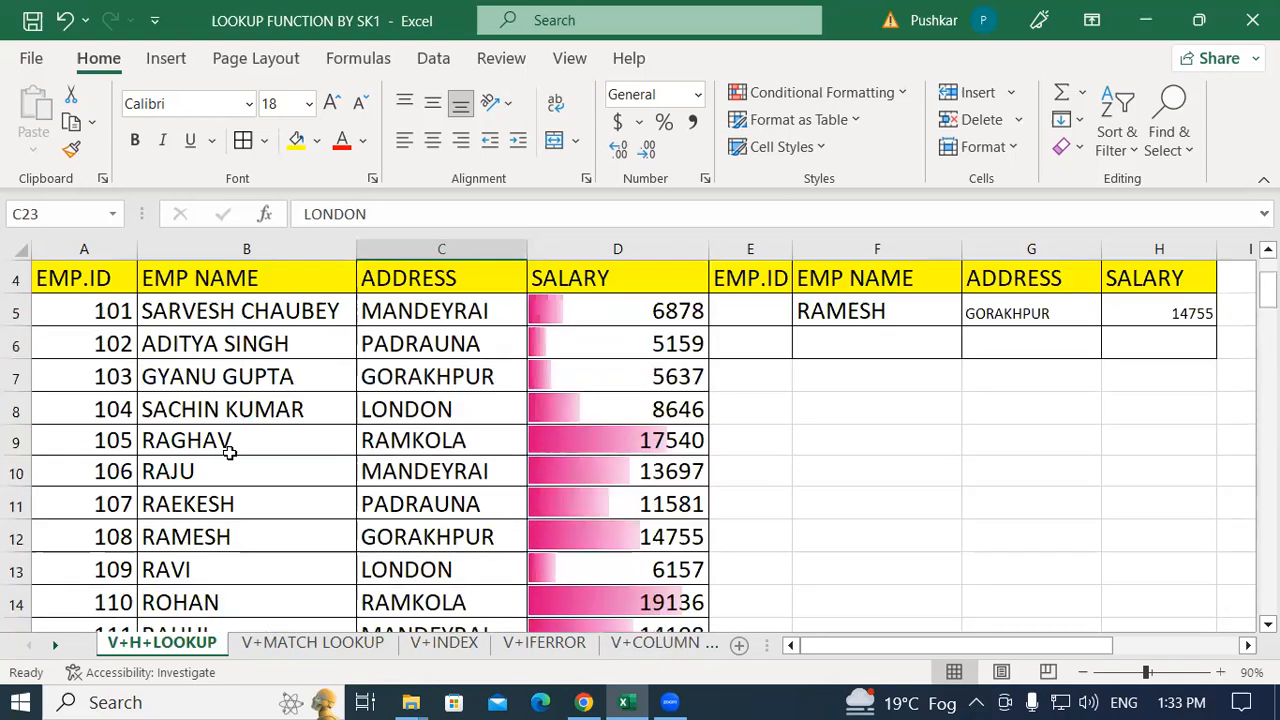
scroll(229, 452, up, 1)
scroll(237, 413, down, 2)
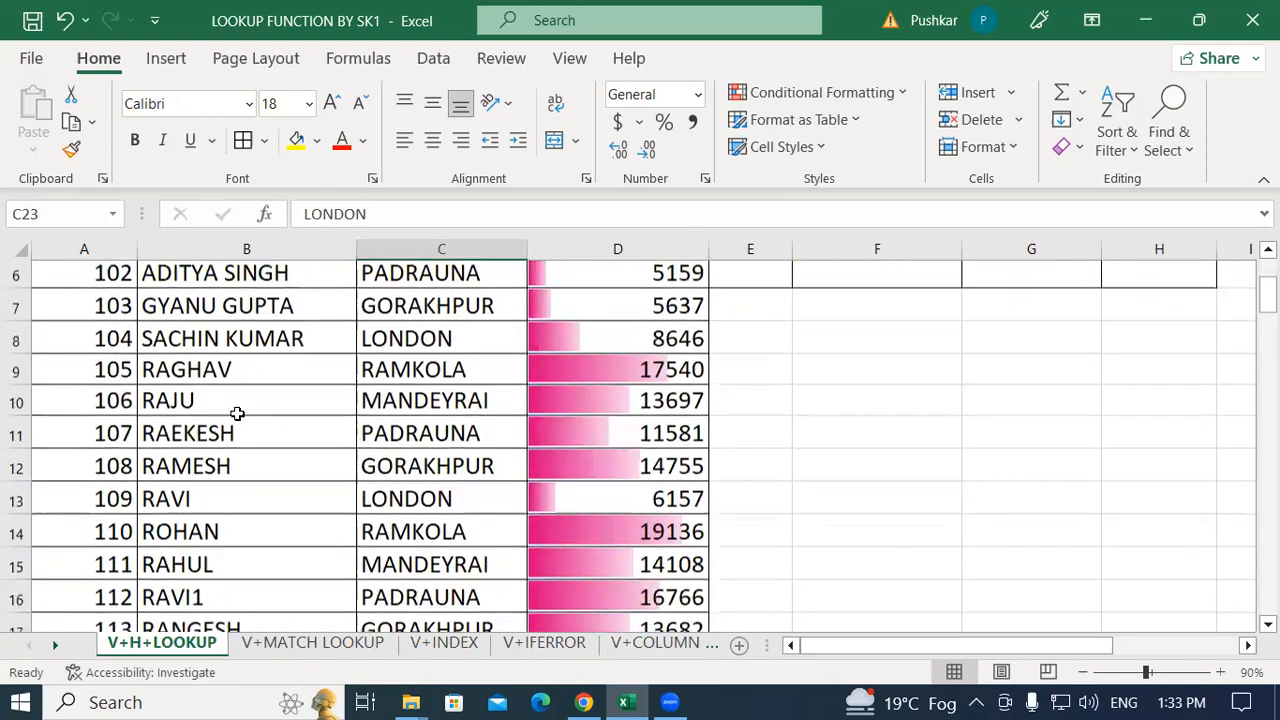
scroll(237, 413, down, 1)
scroll(910, 395, up, 2)
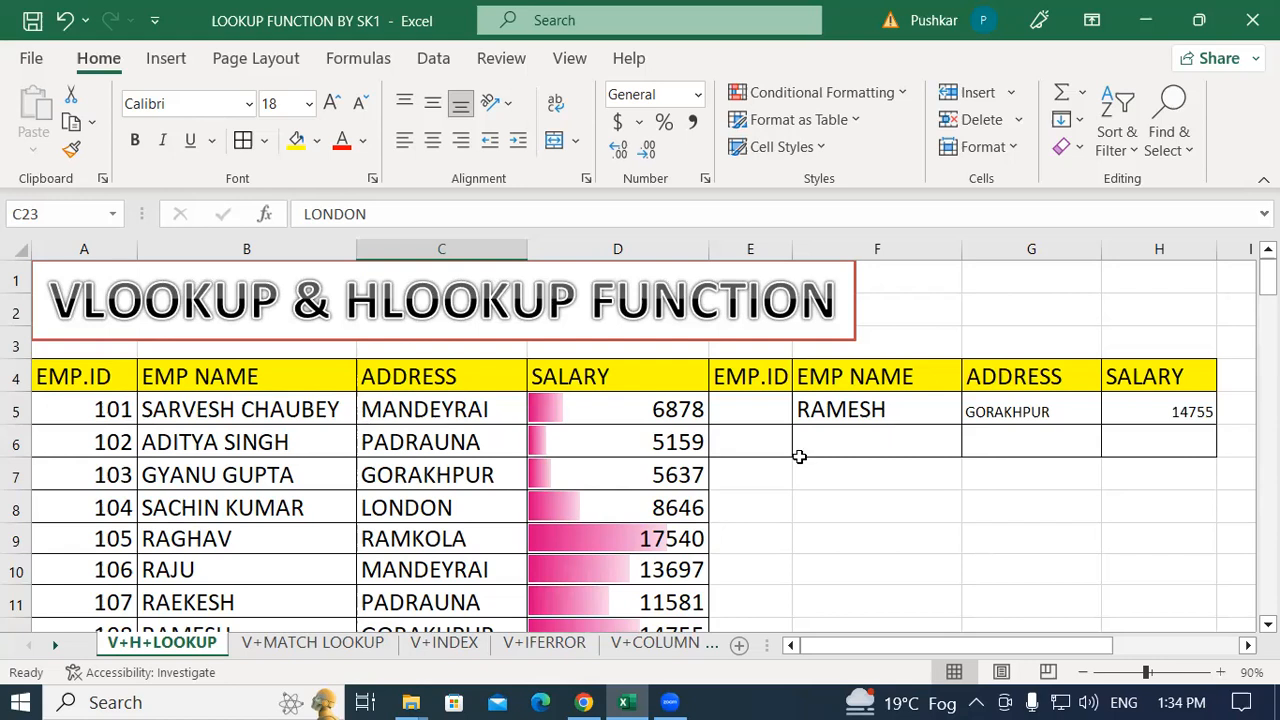
Step: Append 2 to the employee name in B23 to distinguish it from the same name in B13
scroll(457, 480, down, 3)
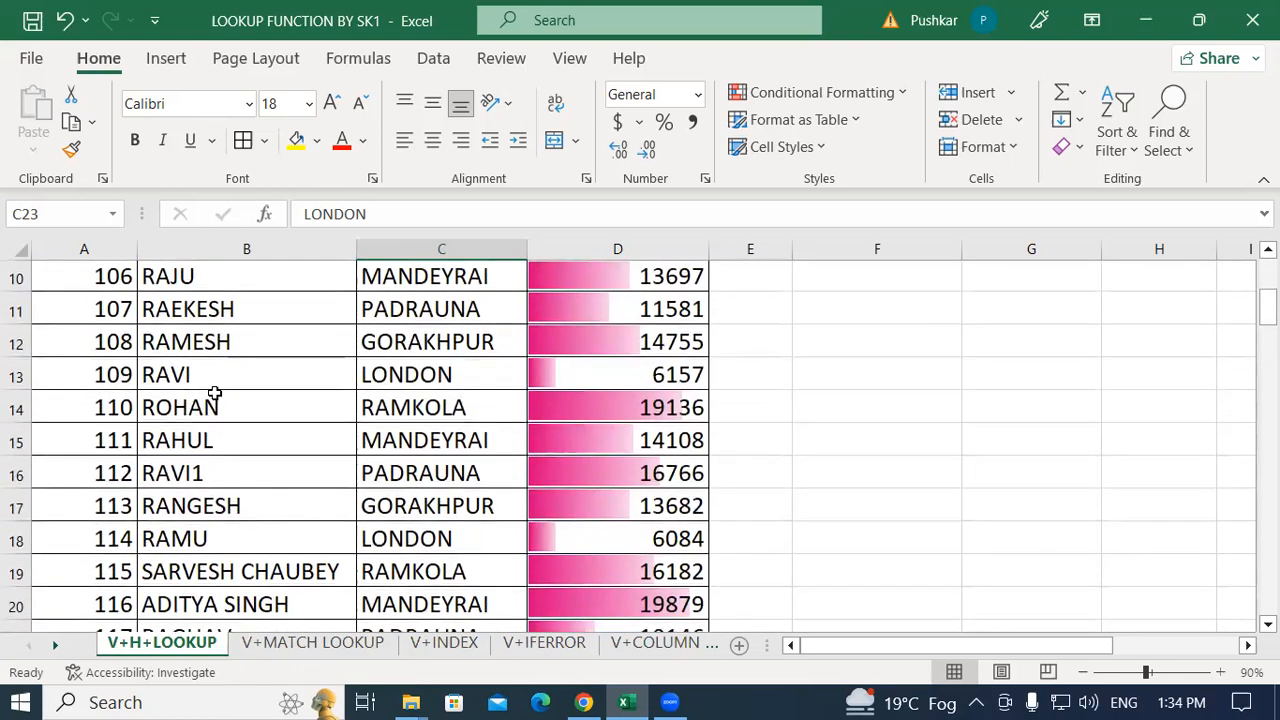
click(238, 372)
click(276, 477)
scroll(276, 477, down, 2)
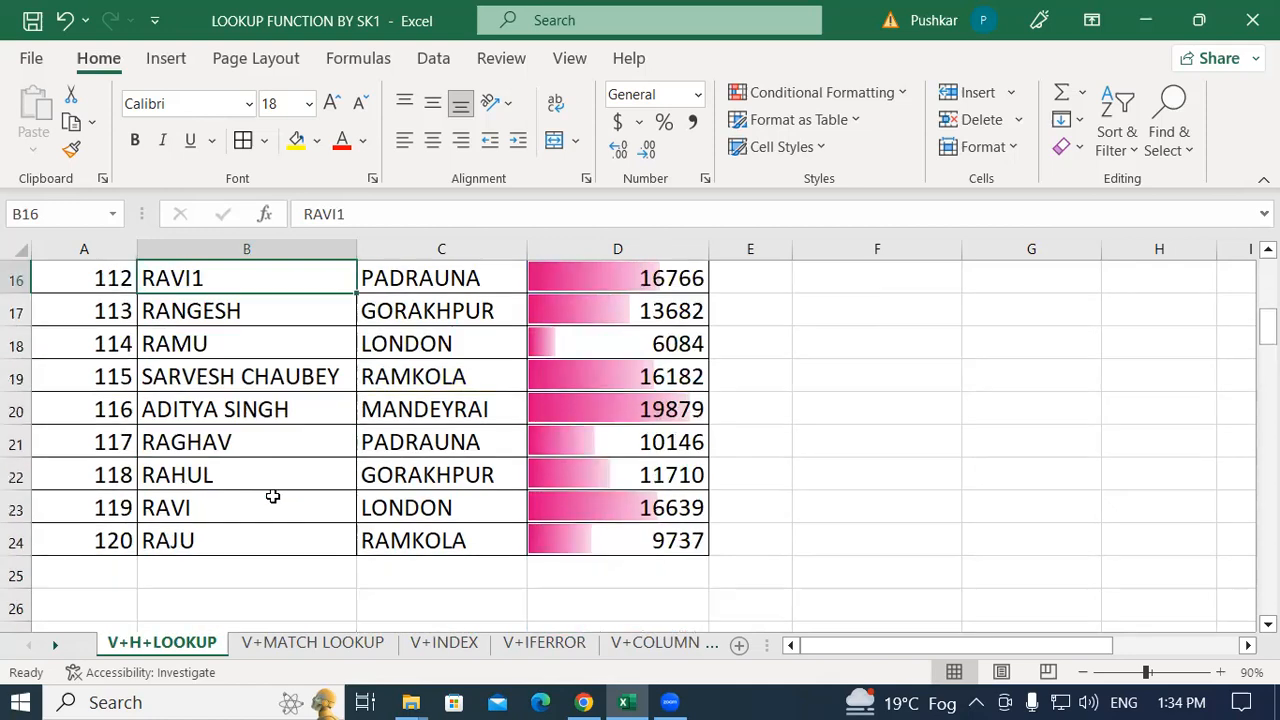
double_click(234, 511)
text(2)
click(608, 505)
Step: Replace the lookup name in F5 with the employee name listed in B13
scroll(833, 550, up, 5)
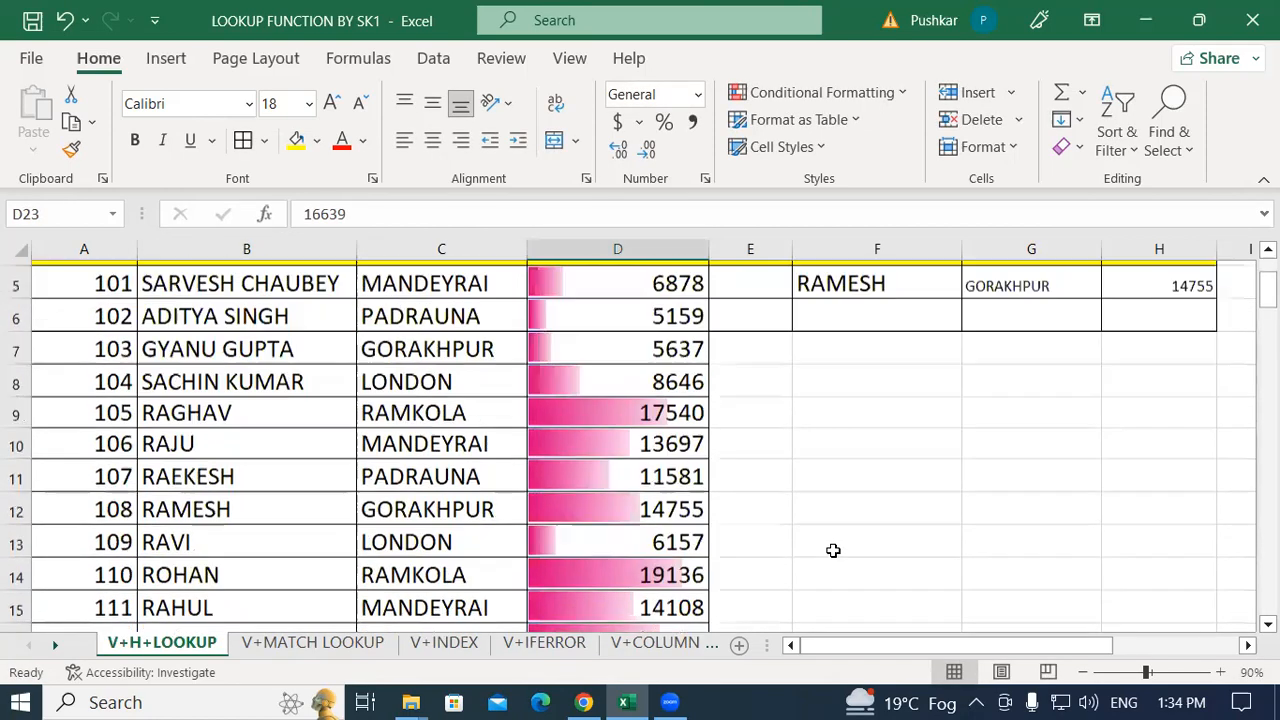
click(856, 420)
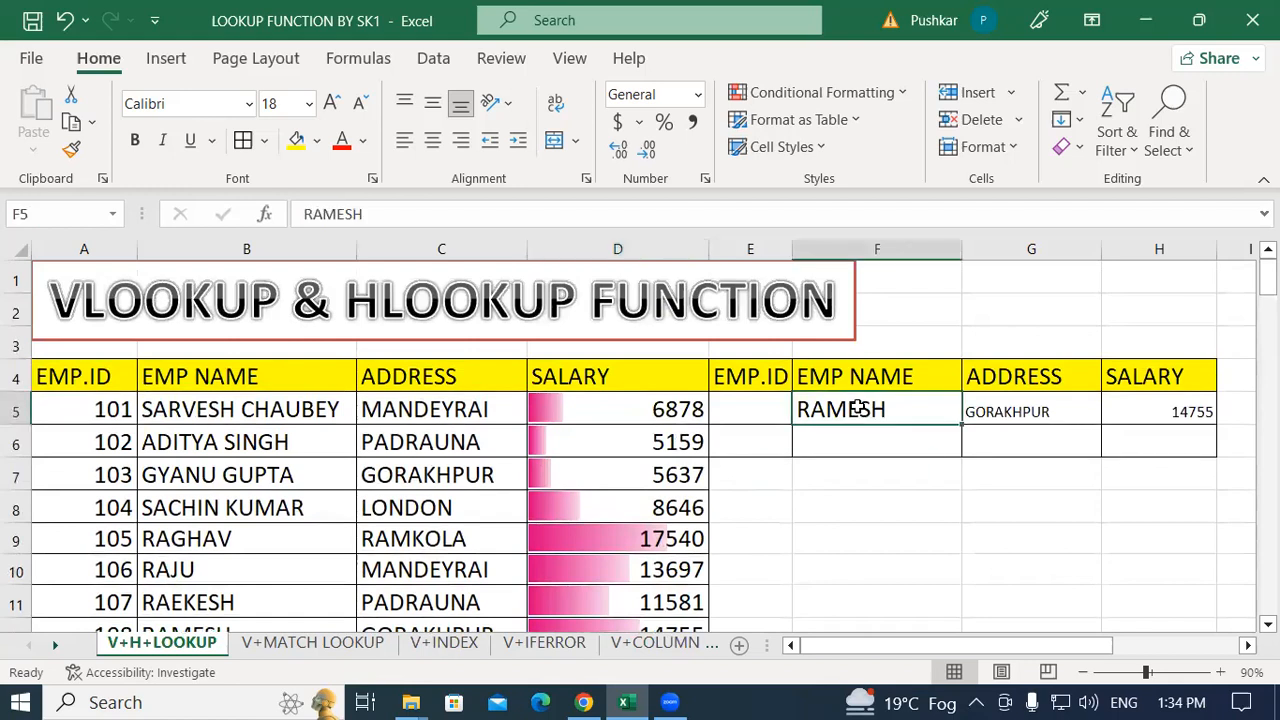
text(RAVI)
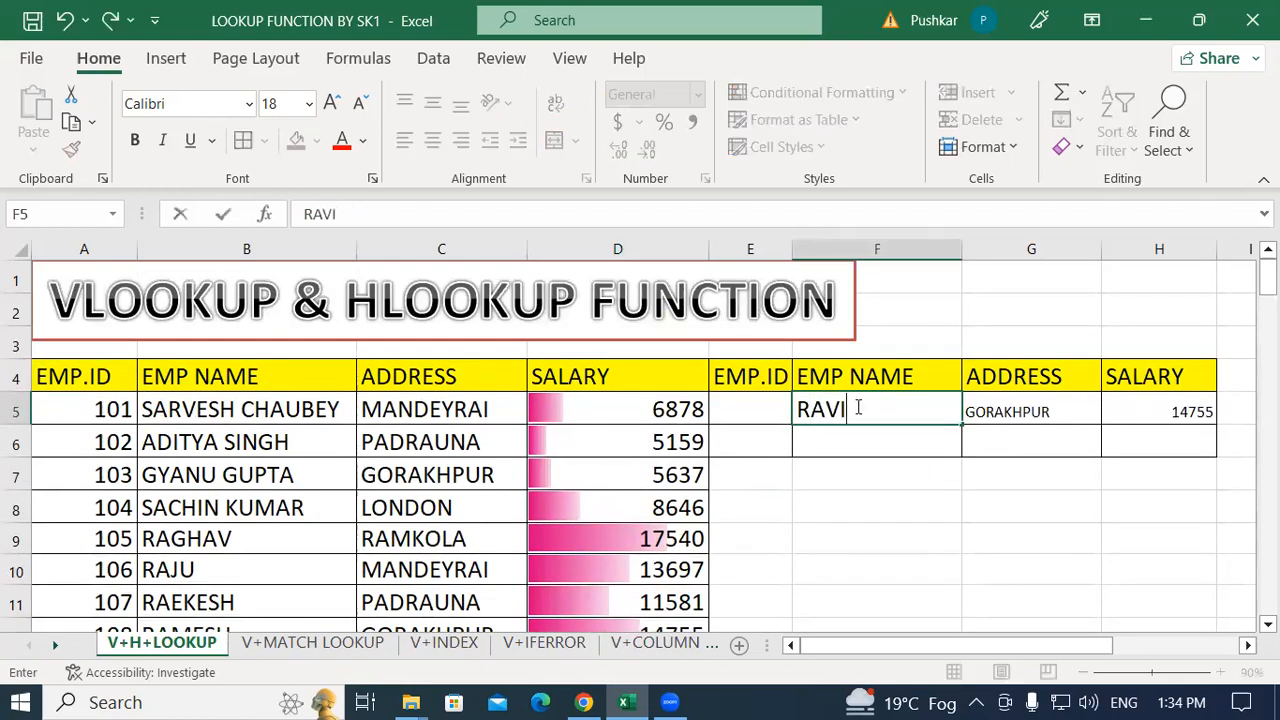
key(Return)
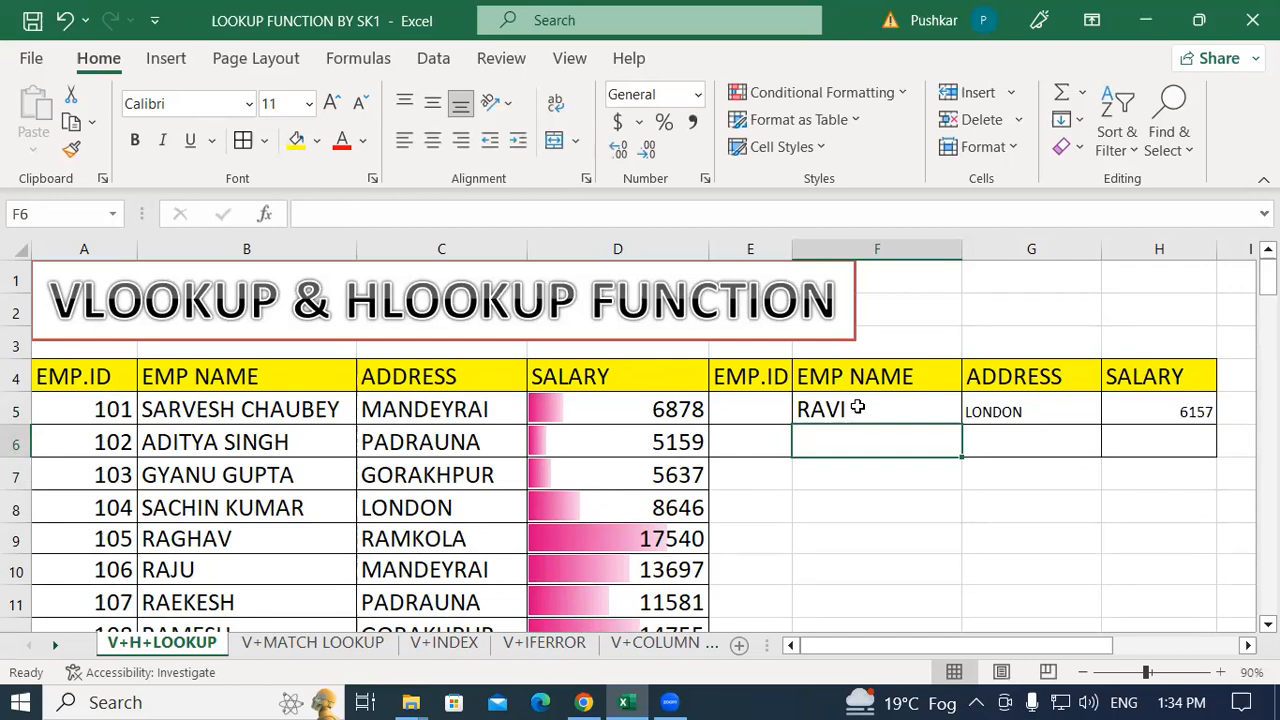
Step: Change the lookup name in F5 to the employee name ending in 1 from B16
click(857, 407)
text(RA)
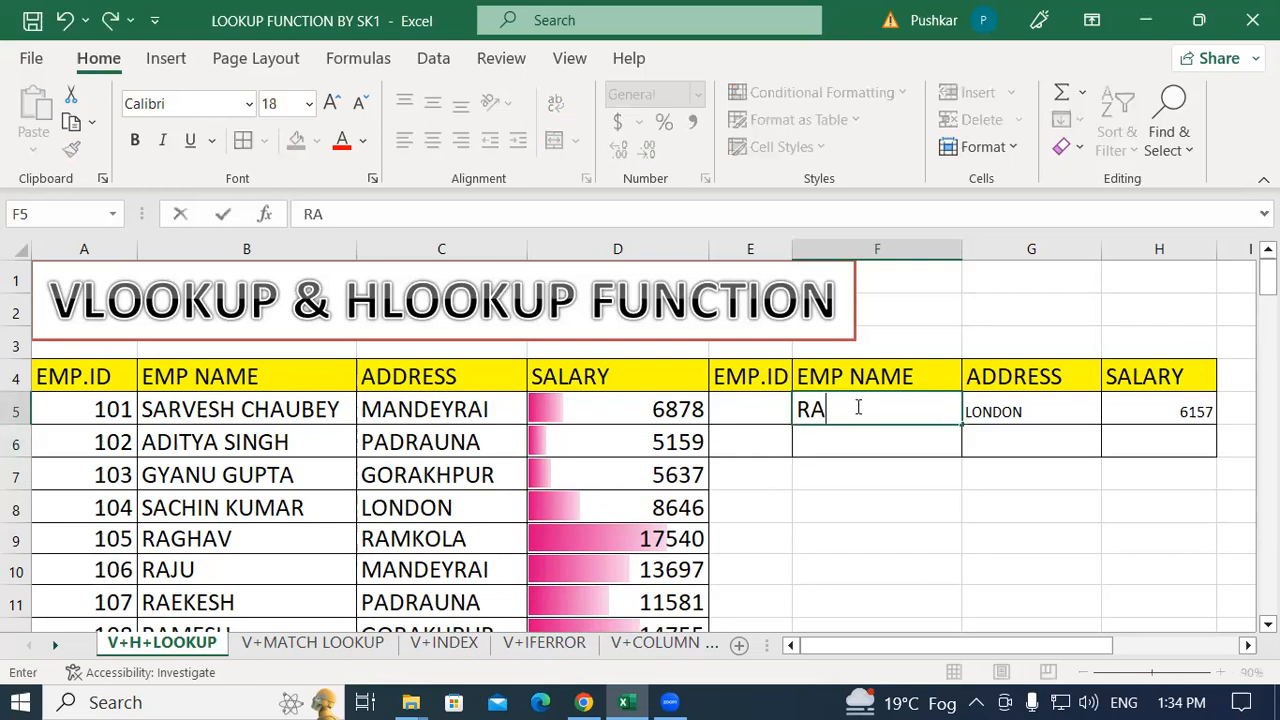
text(VI1)
key(Return)
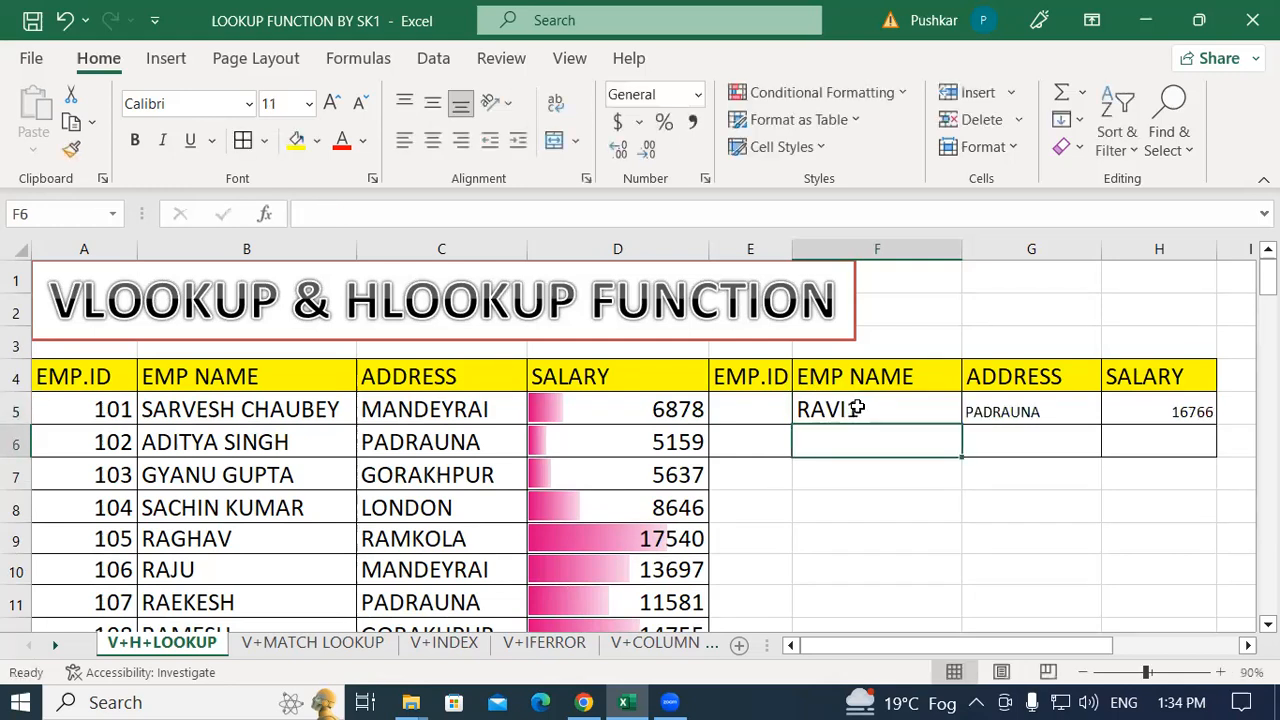
Step: Enter the unnumbered employee name from B13 in F5 again, and append 2 to match the name in B23
click(857, 408)
text(RAVI)
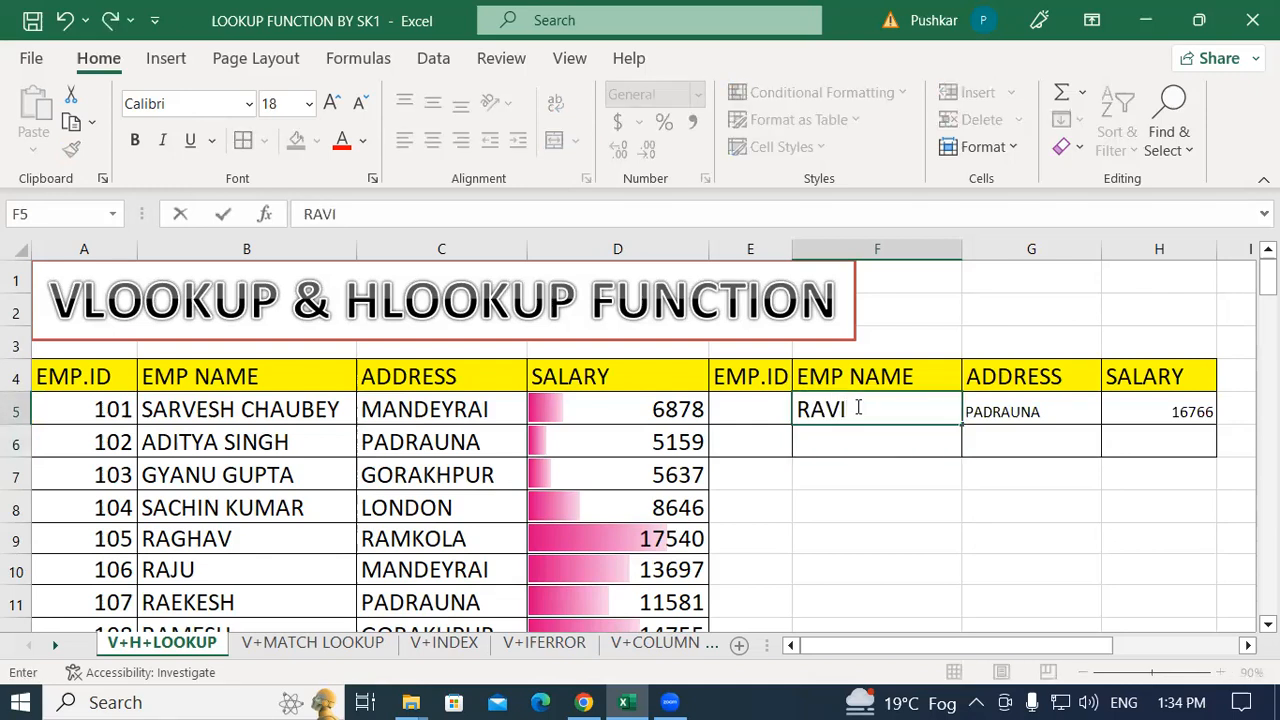
key(Return)
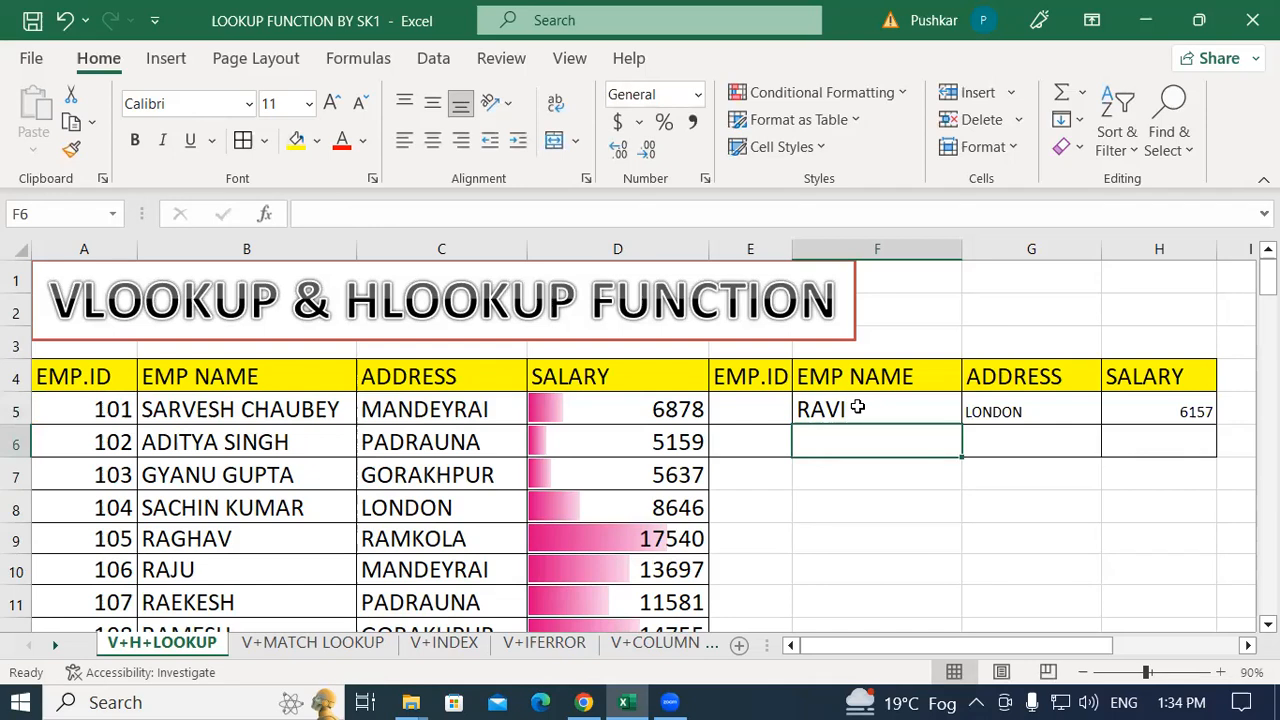
double_click(857, 408)
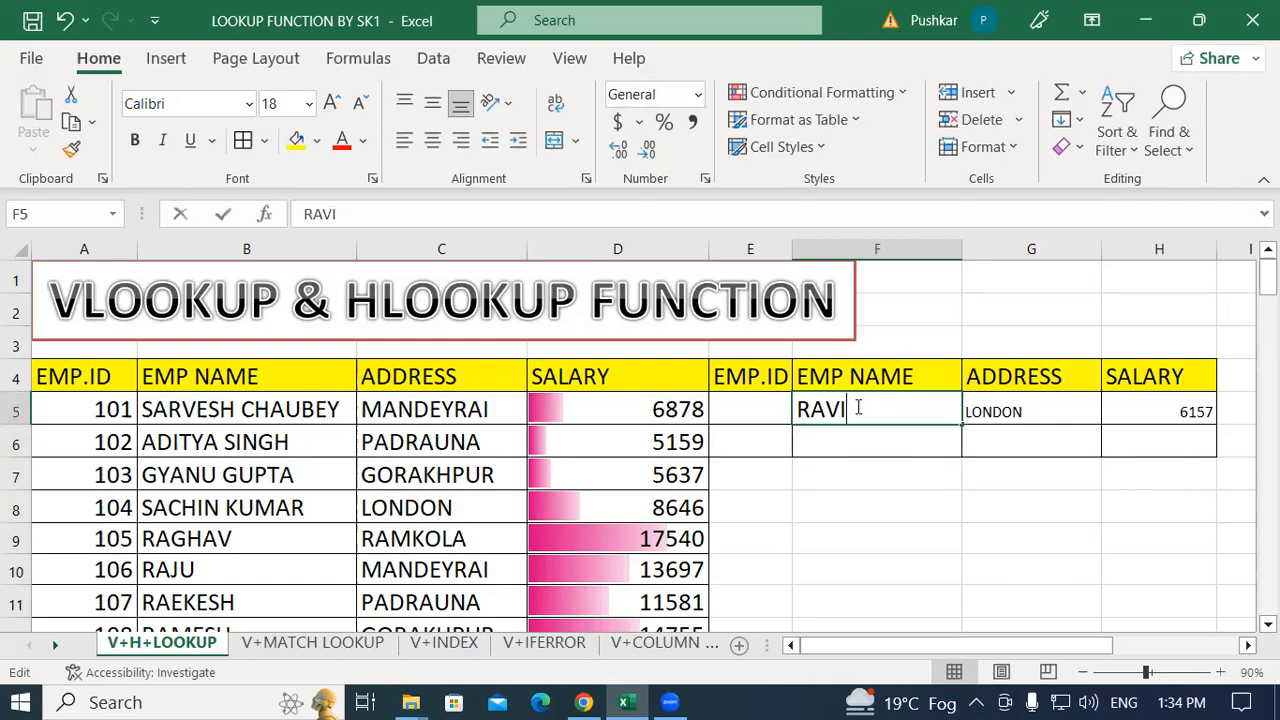
text(2)
key(Return)
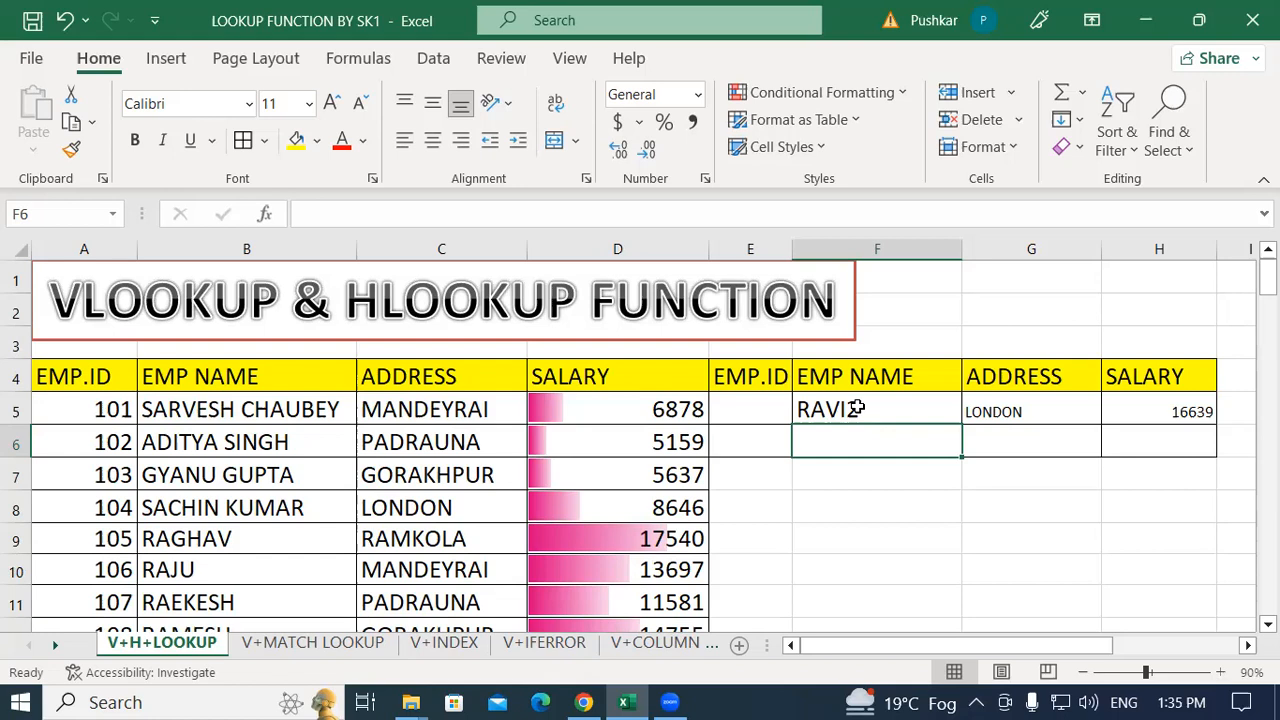
Step: Review the lookup result in F5:H5 and the salary formula in H5
scroll(783, 423, down, 1)
drag(878, 318, 1194, 331)
click(748, 345)
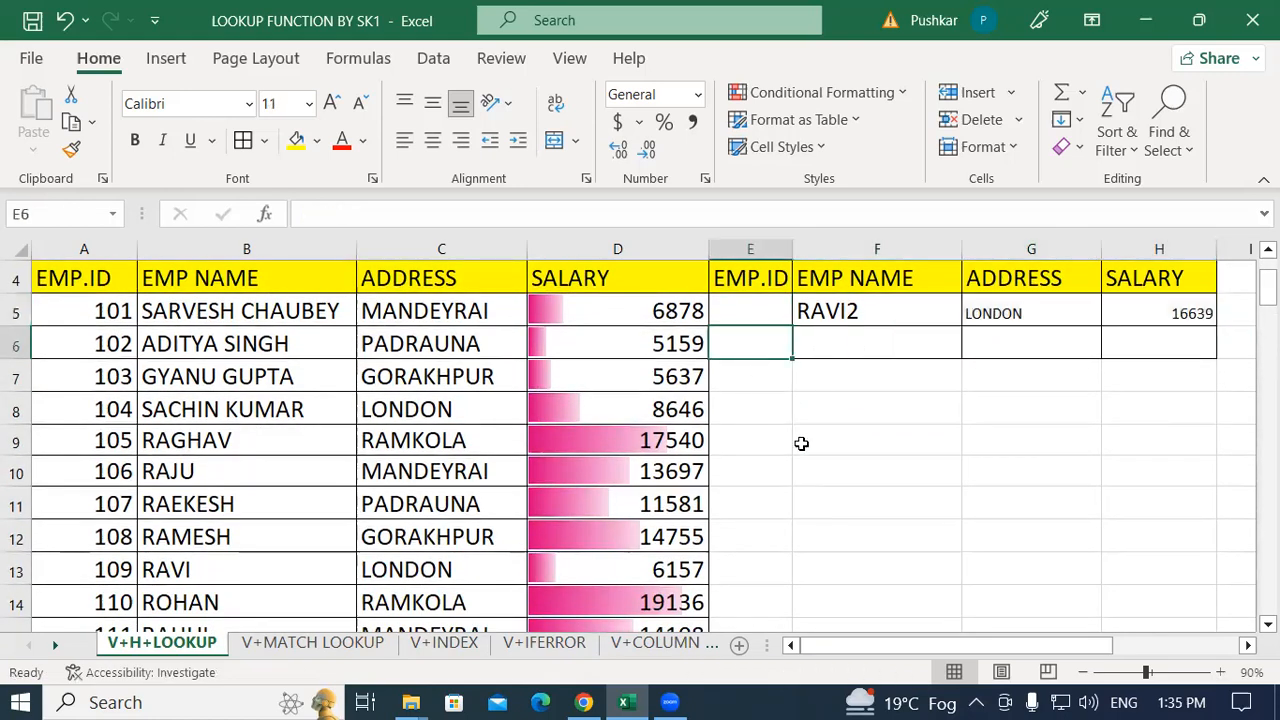
scroll(801, 443, up, 1)
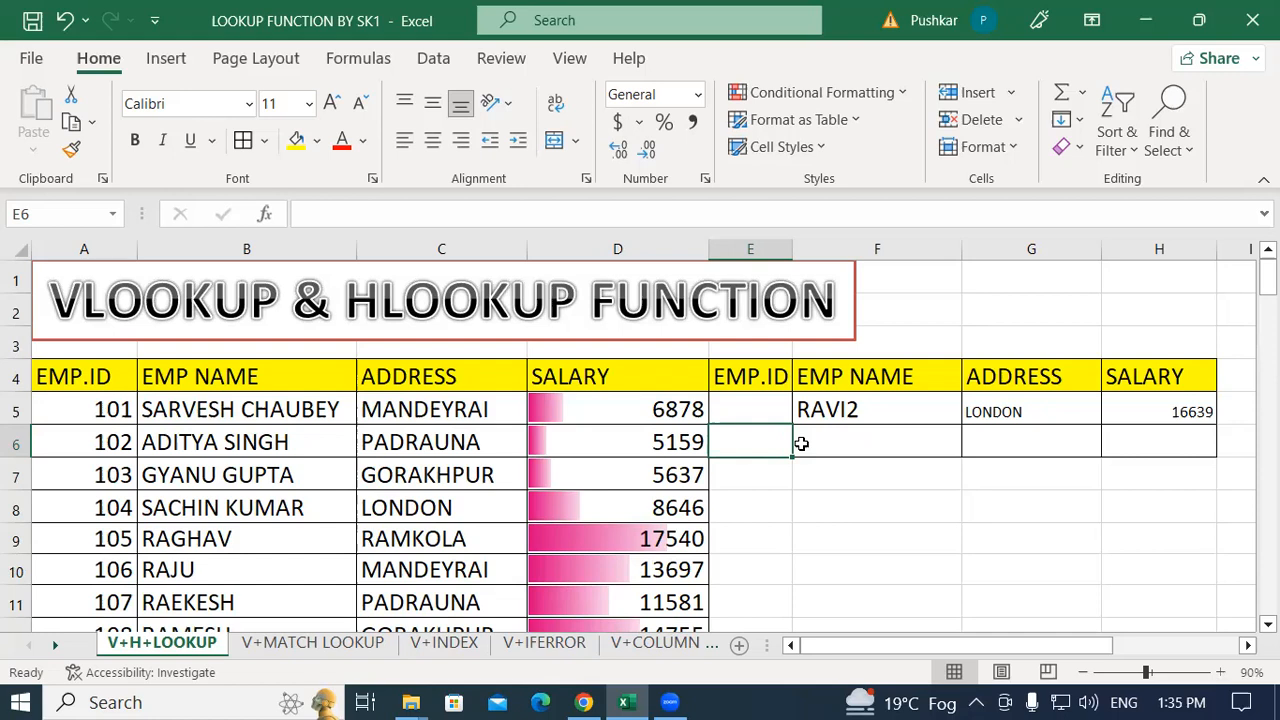
drag(900, 412, 1199, 414)
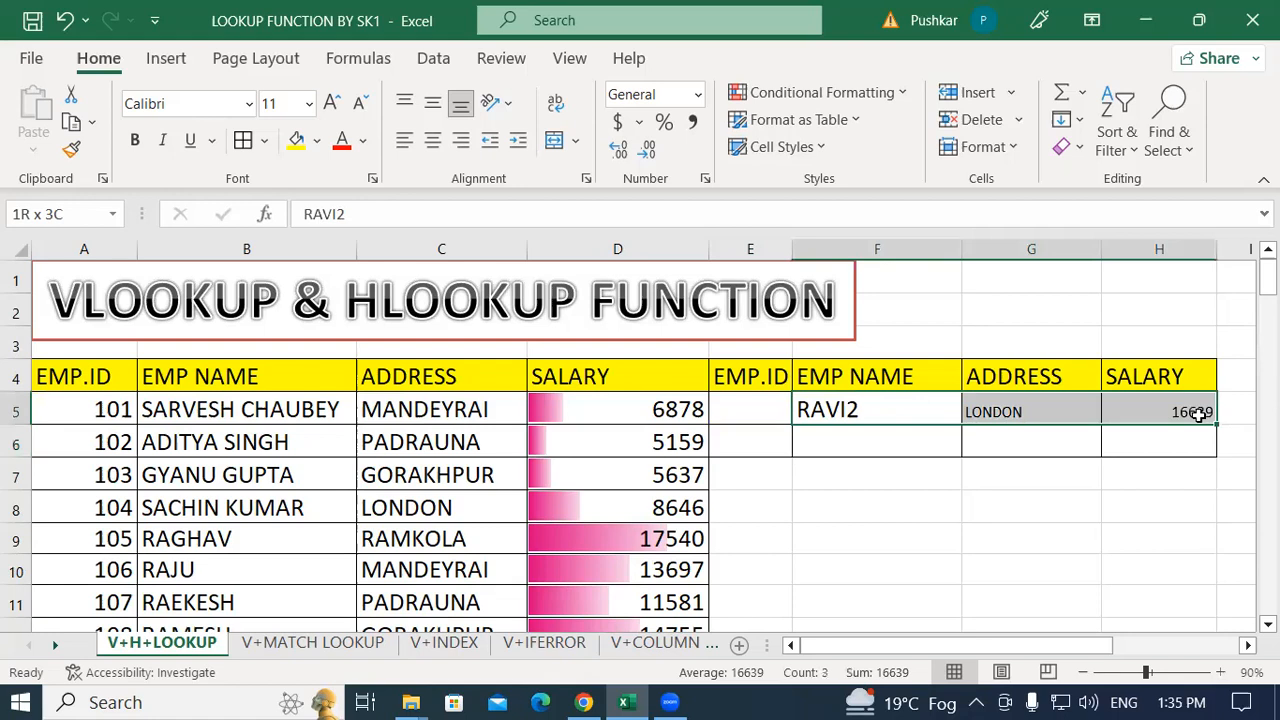
click(1199, 412)
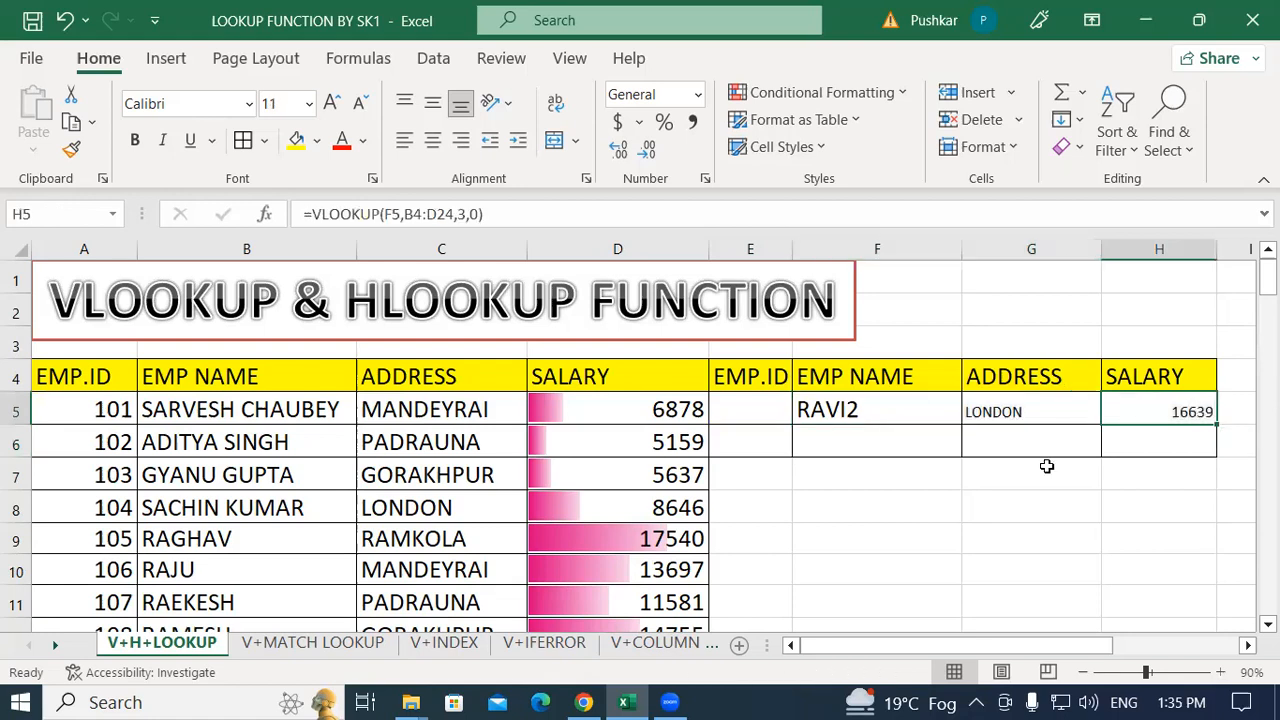
Step: Copy the employee ID from A5 into E6 under EMP.ID in the lookup area
click(750, 443)
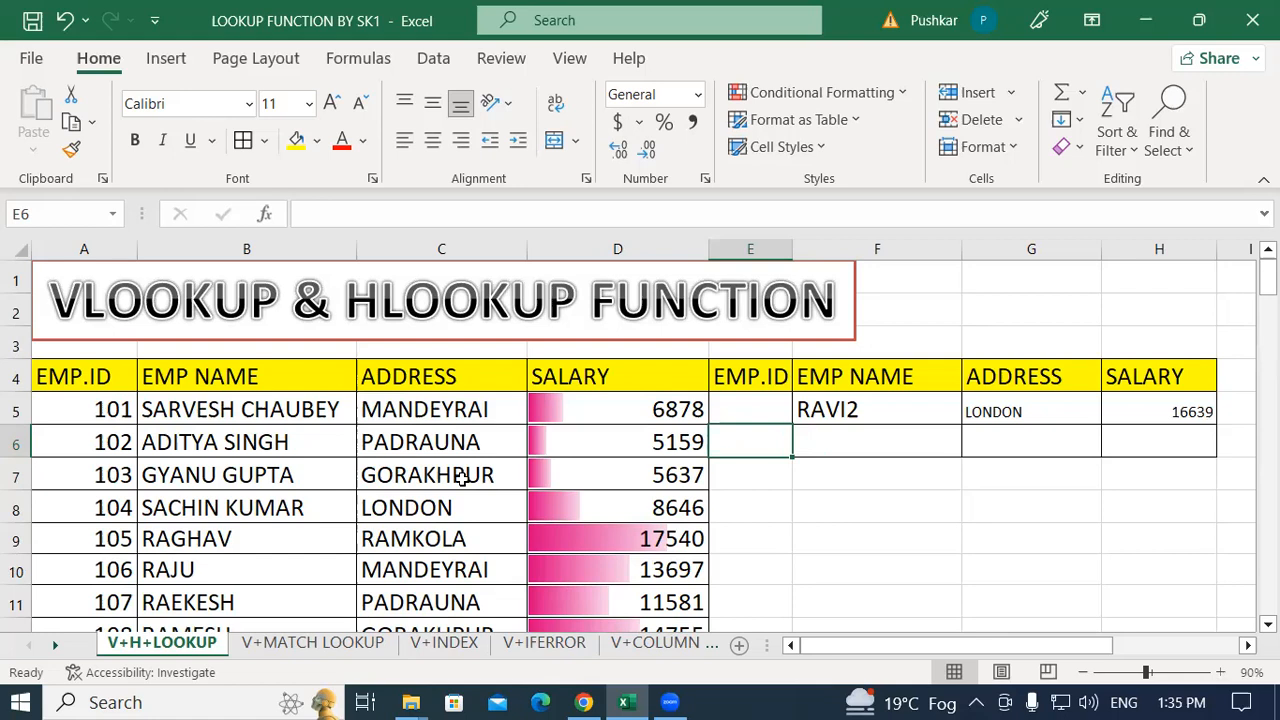
click(66, 409)
right_click(72, 409)
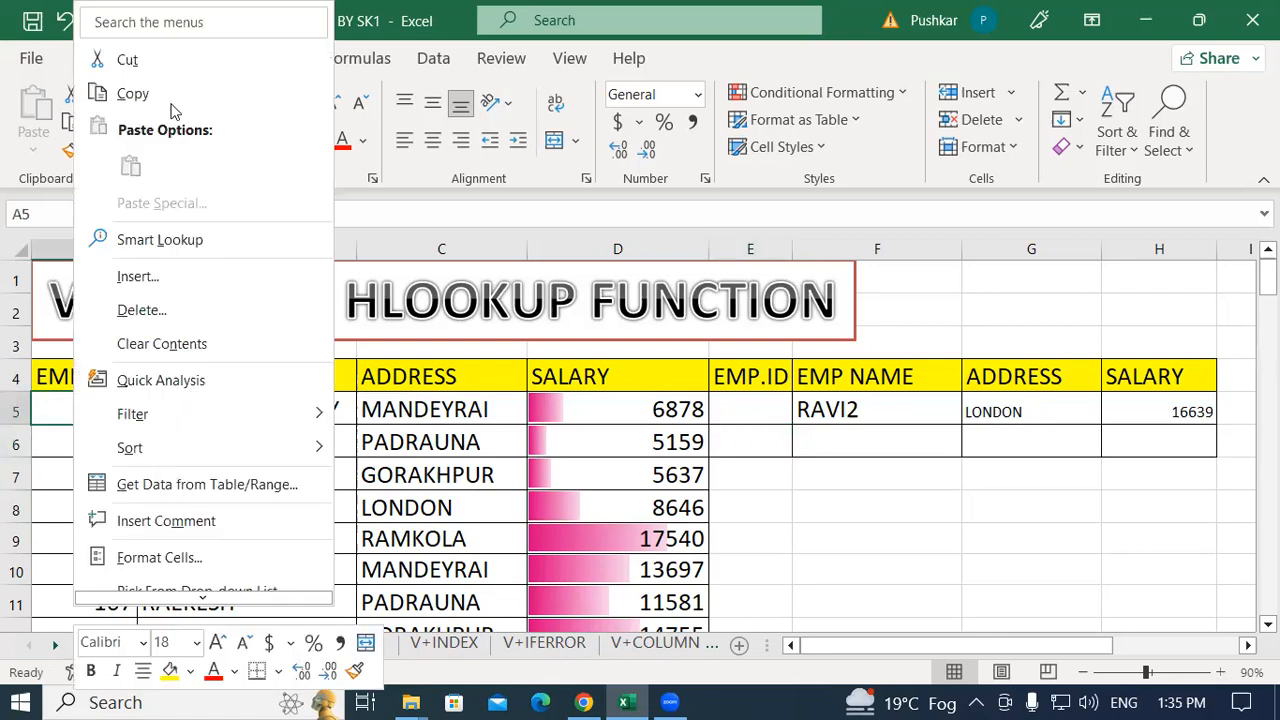
click(137, 91)
click(750, 453)
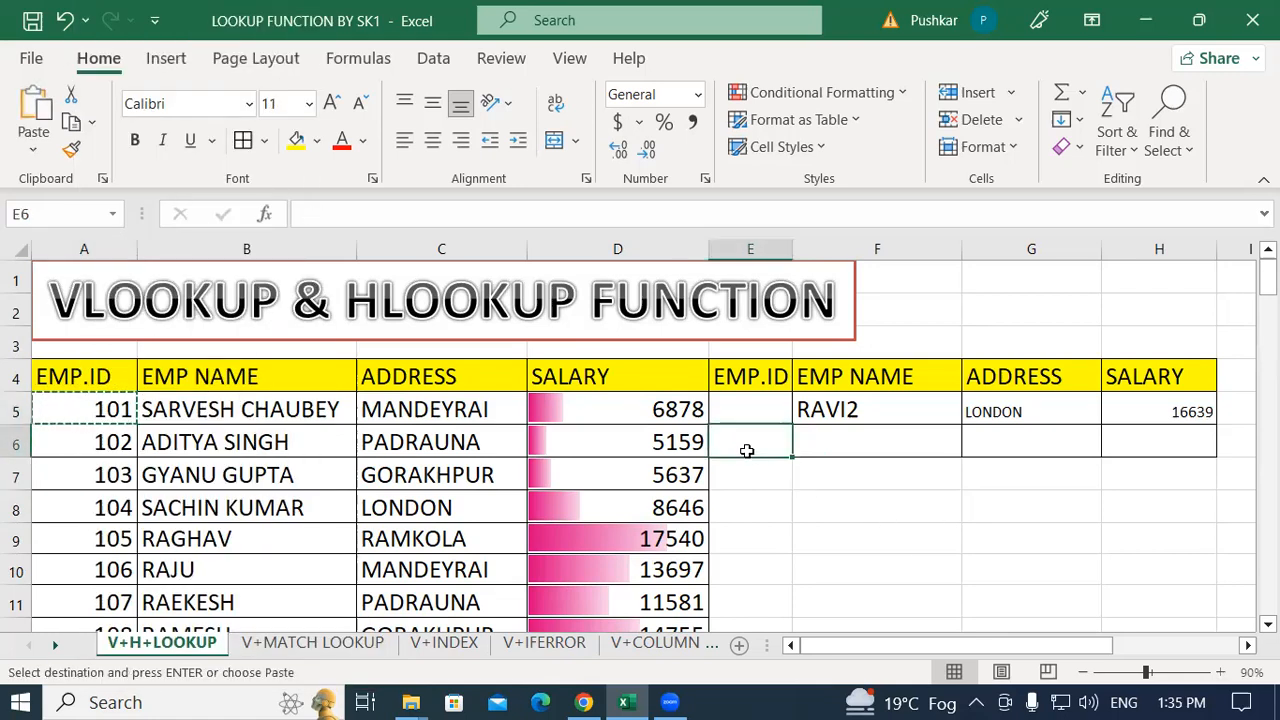
right_click(762, 446)
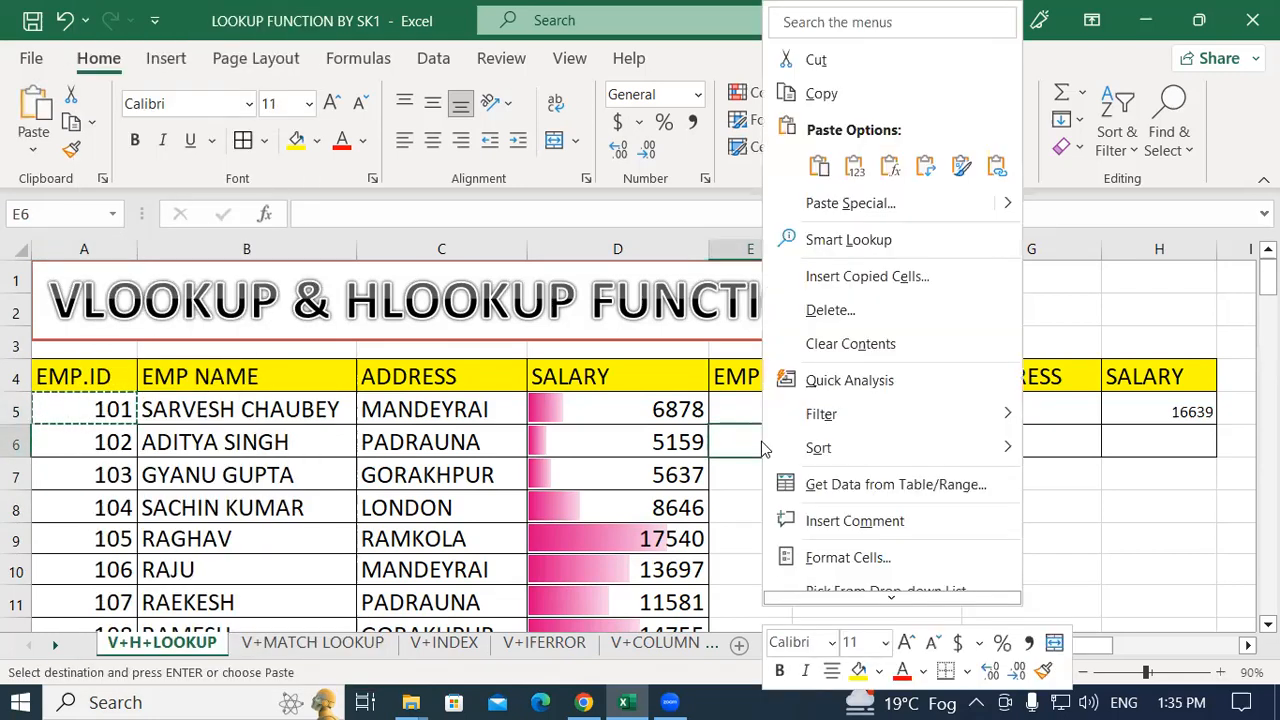
click(821, 167)
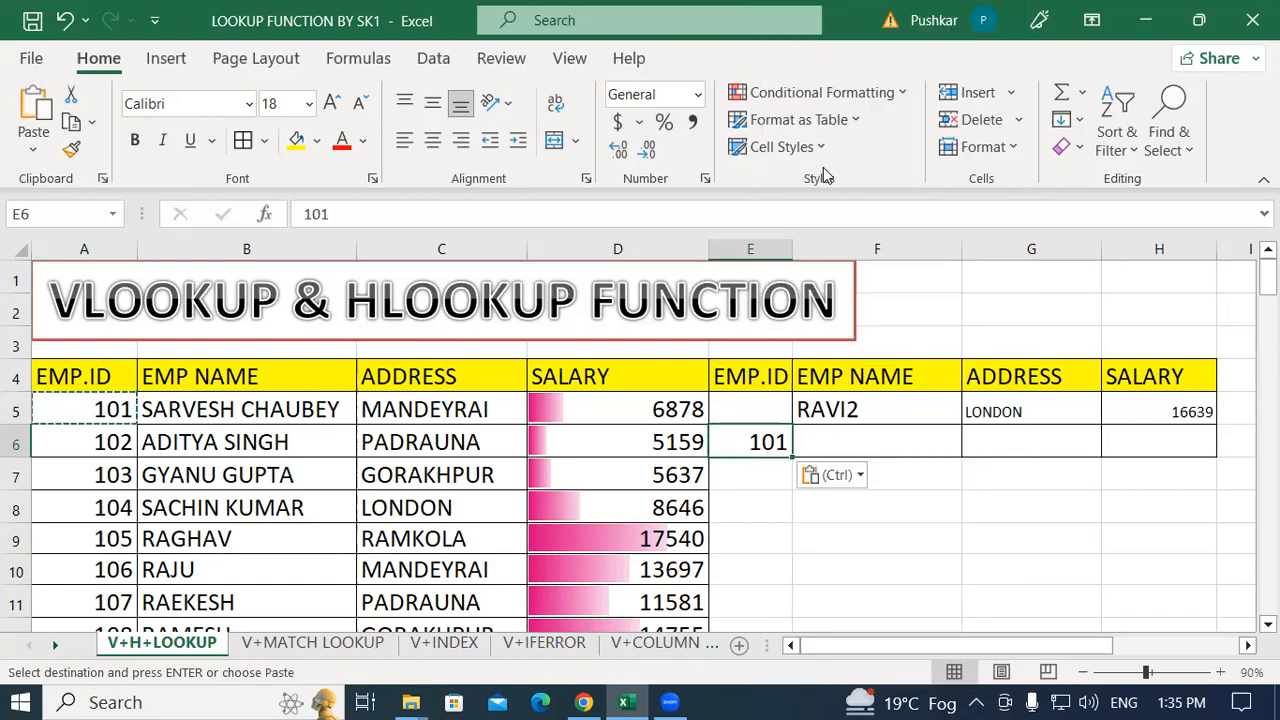
Step: Start a VLOOKUP formula in F6 with the employee ID cell E6 as the lookup value
click(893, 449)
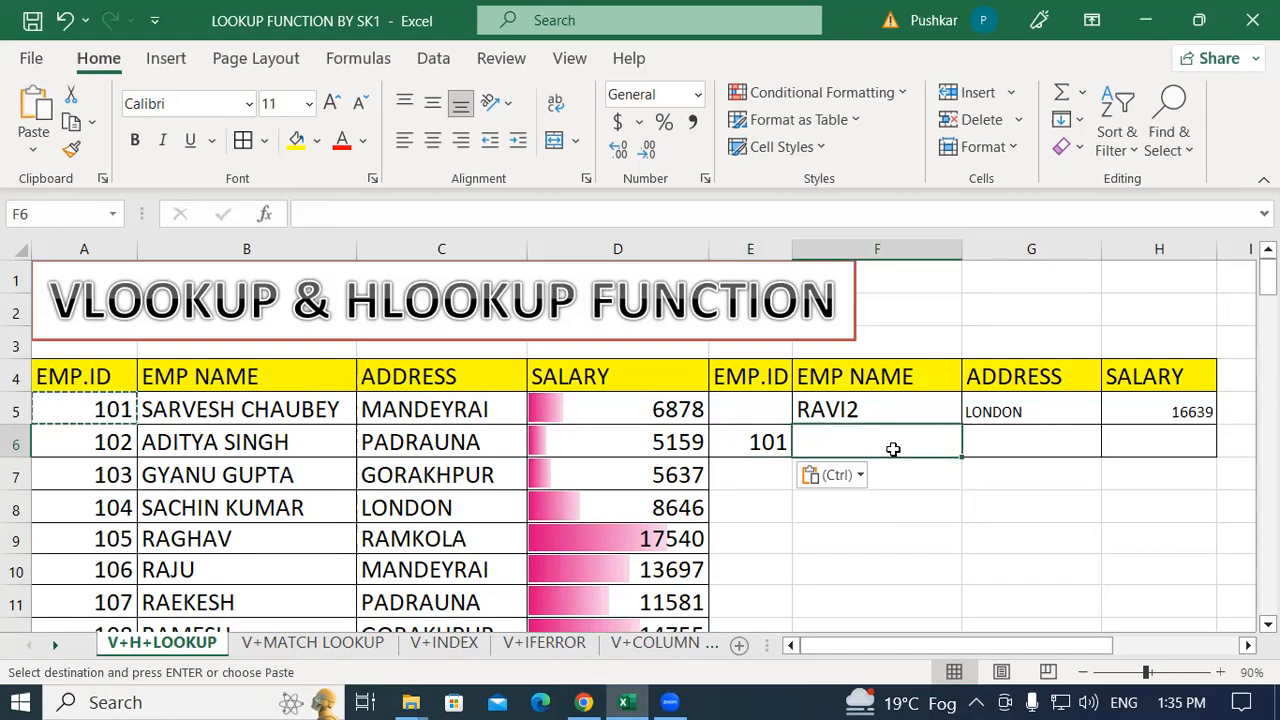
text(=)
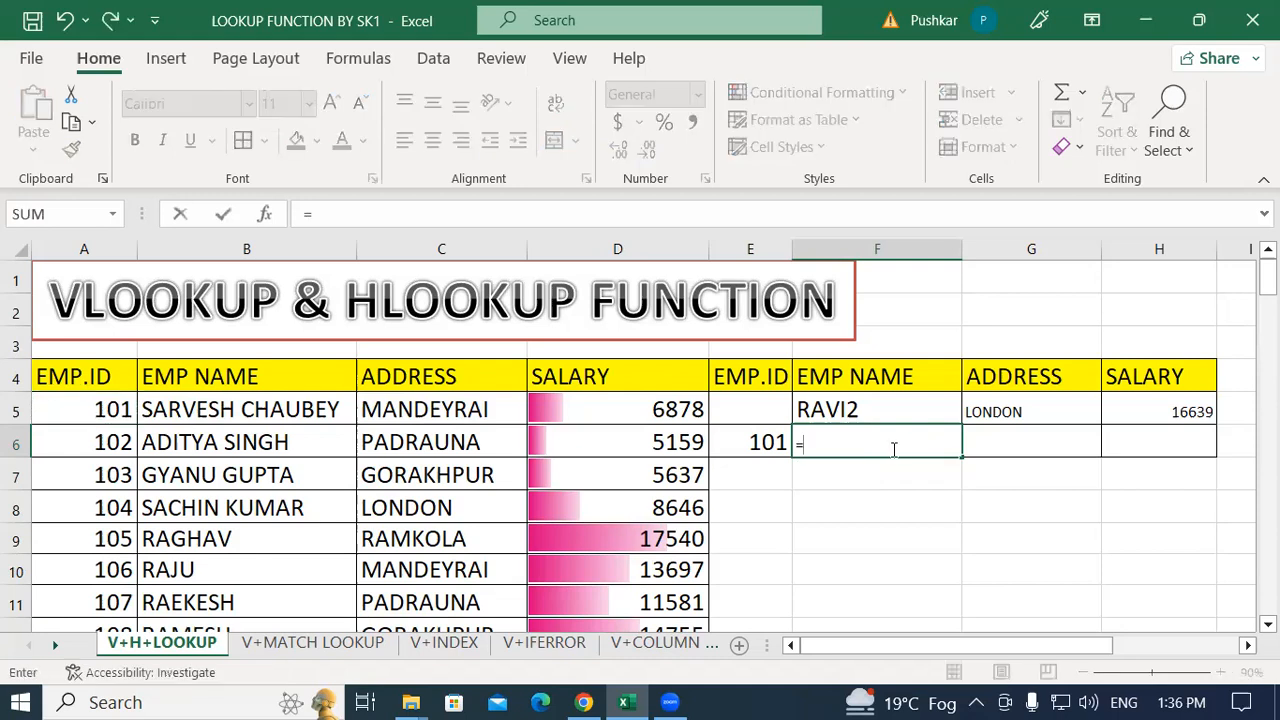
text(VLO)
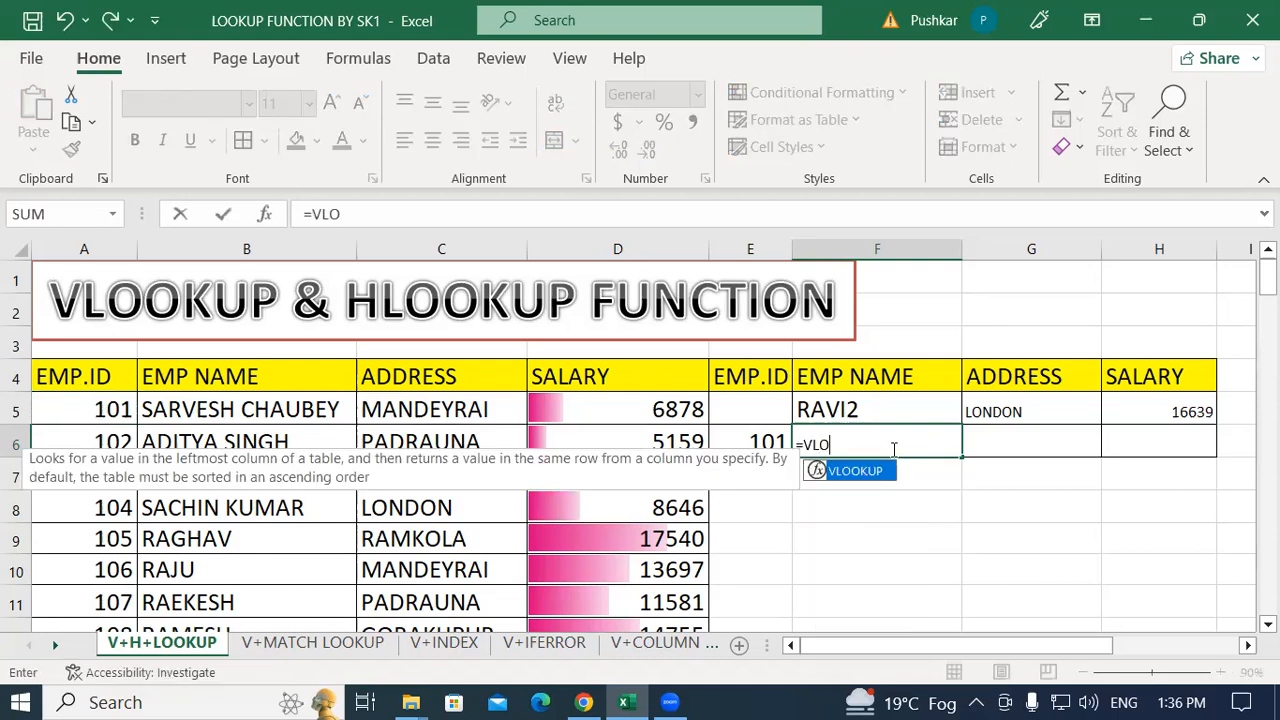
double_click(852, 474)
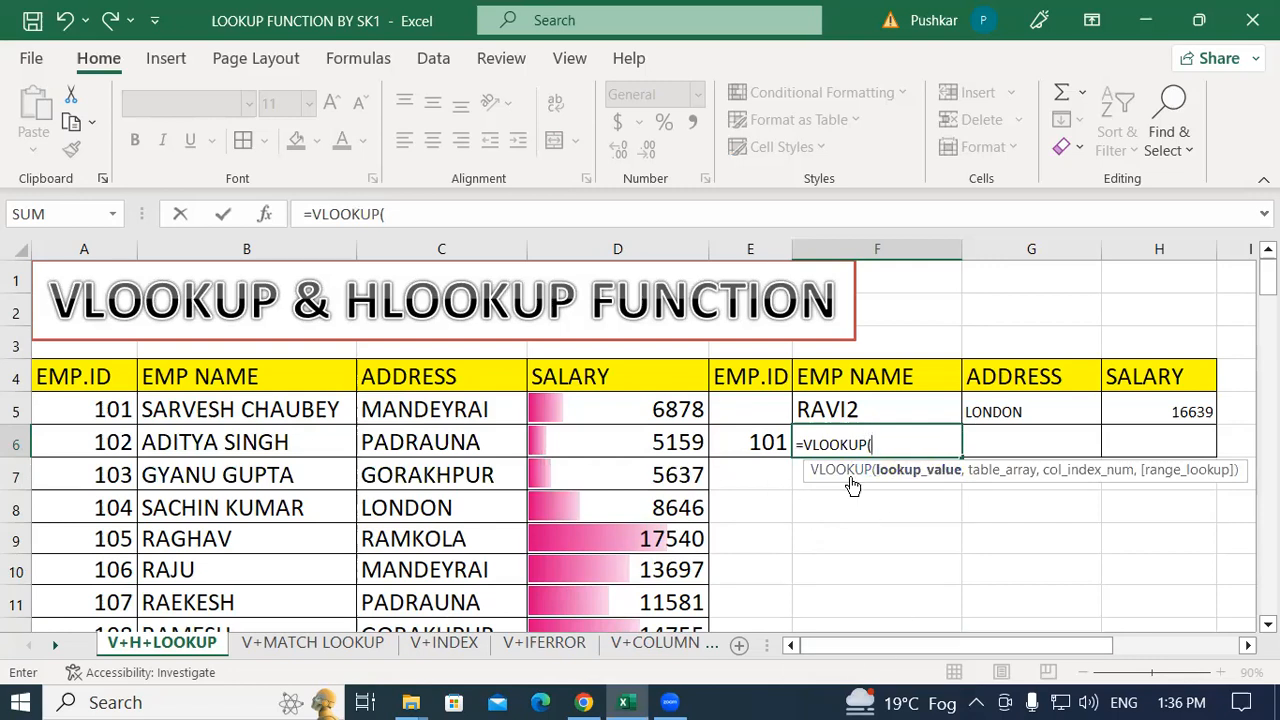
click(760, 443)
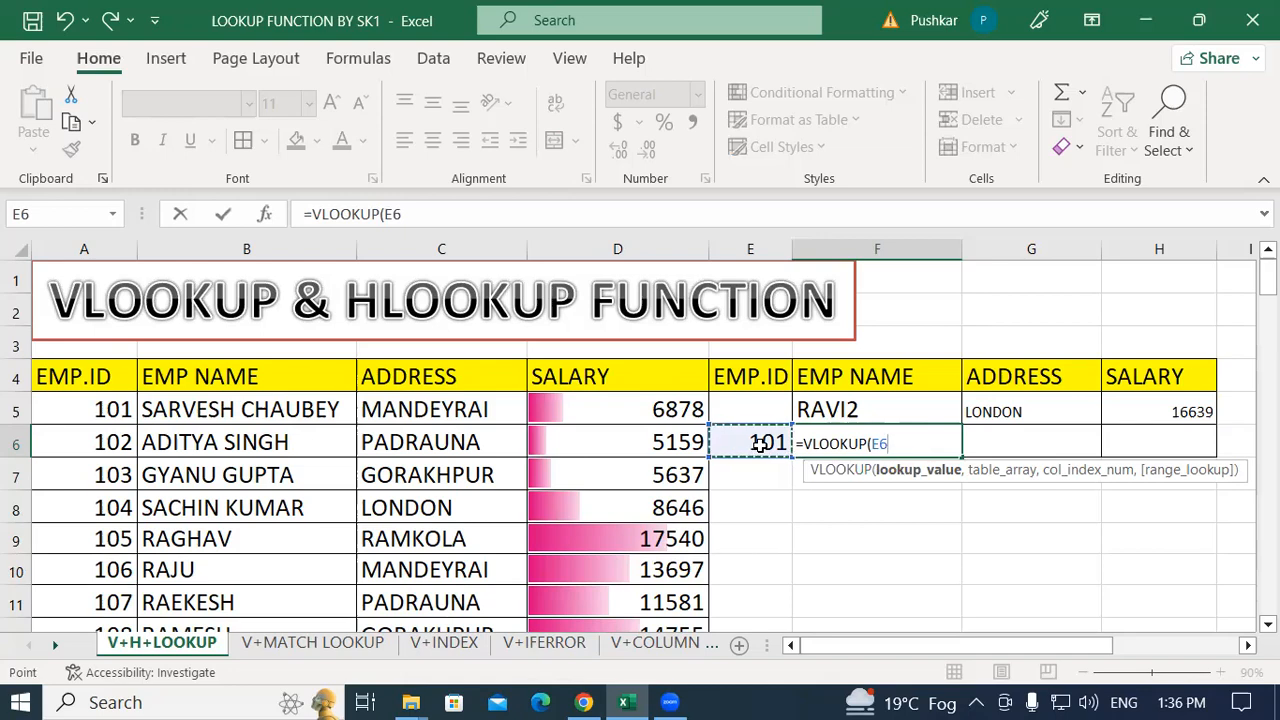
text(,)
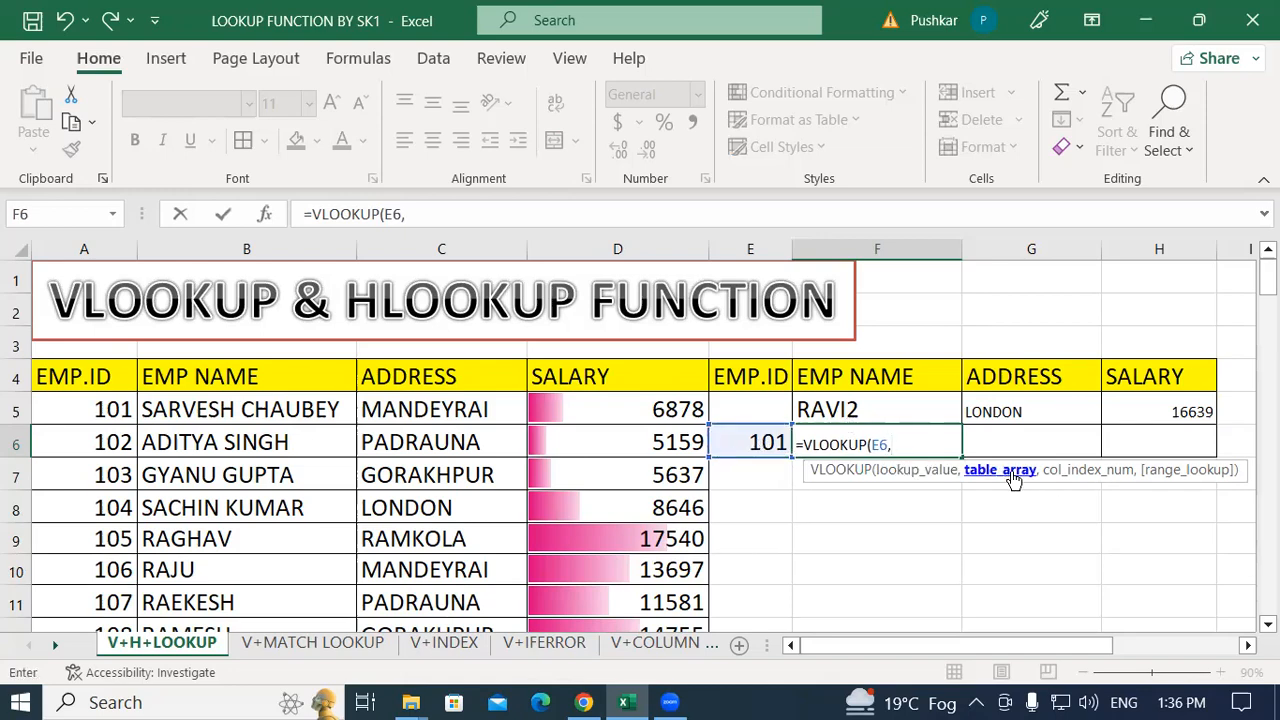
Step: Complete the F6 VLOOKUP with table range A4:D24, column index 2 and 0 for an exact match
scroll(94, 357, down, 3)
scroll(70, 348, up, 3)
drag(75, 376, 662, 594)
scroll(897, 427, up, 5)
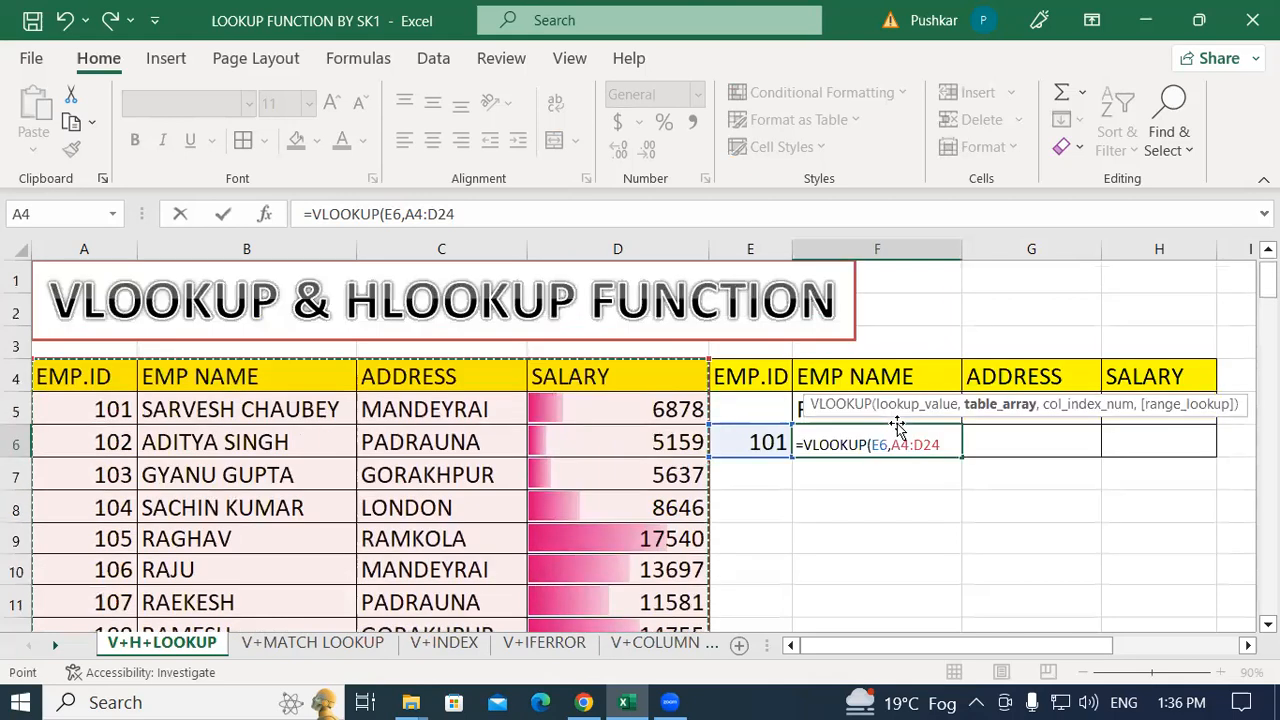
text(,)
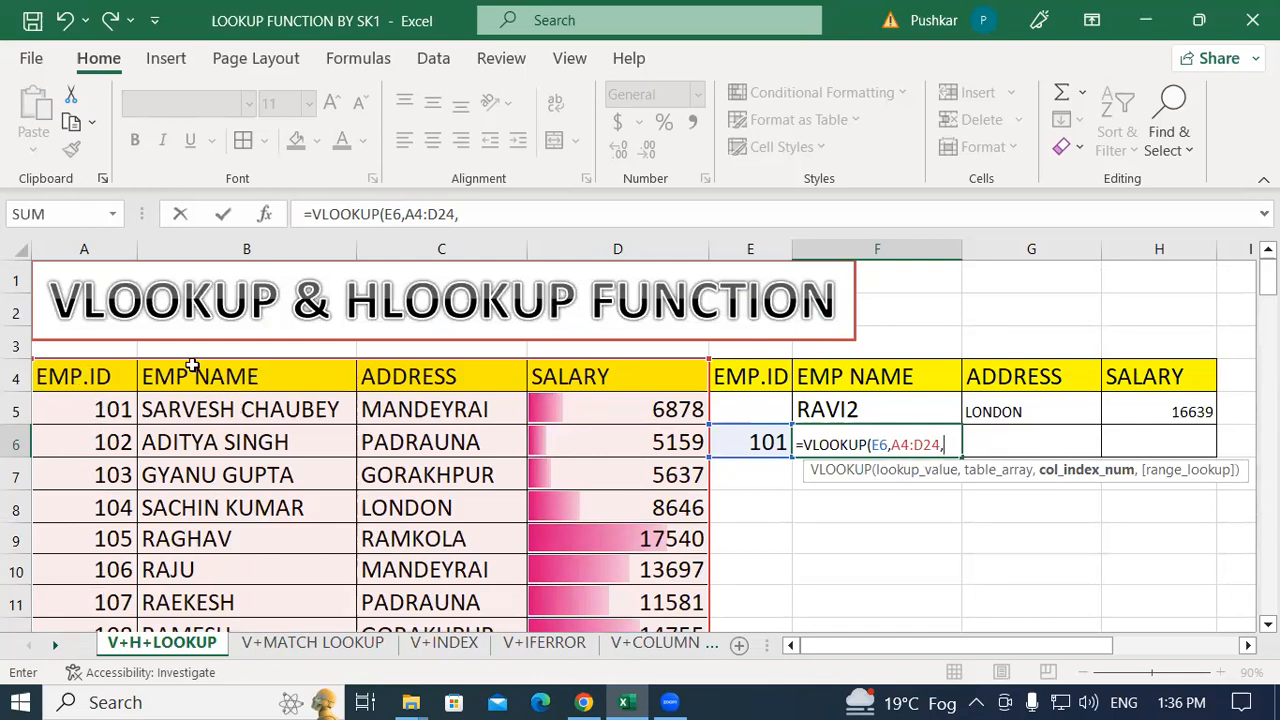
text(2,)
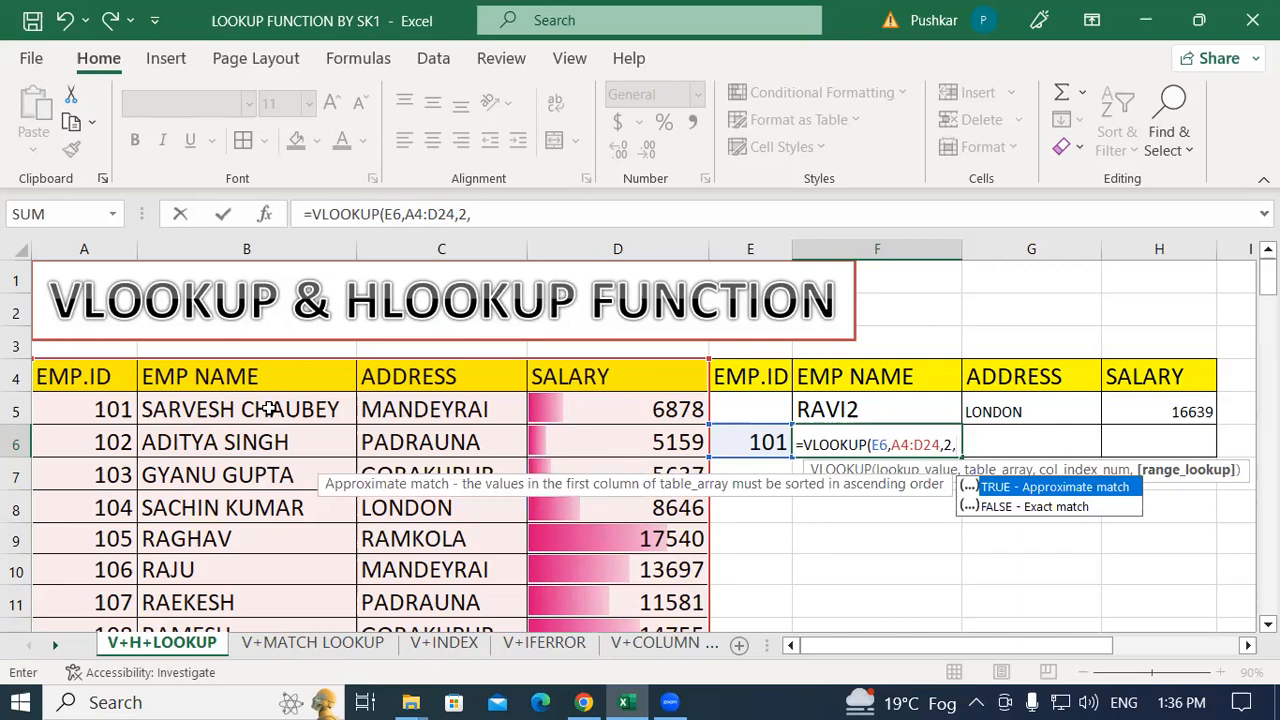
text(0)
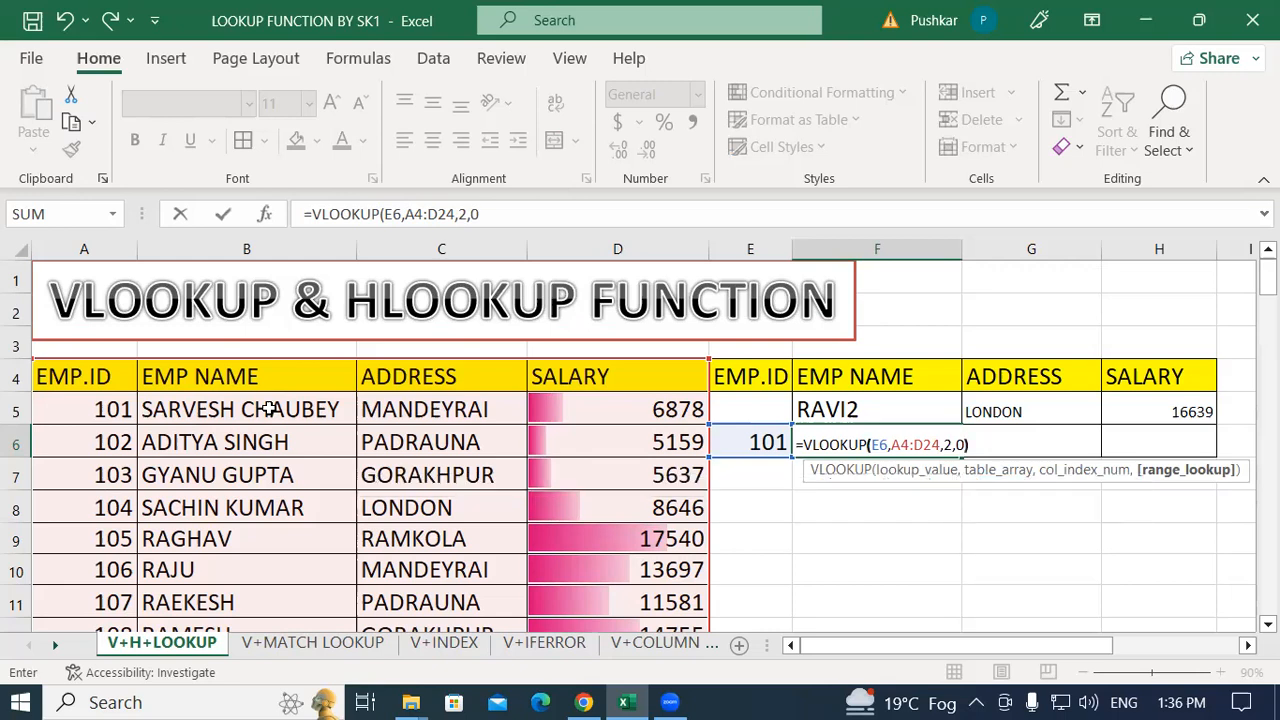
text())
key(Return)
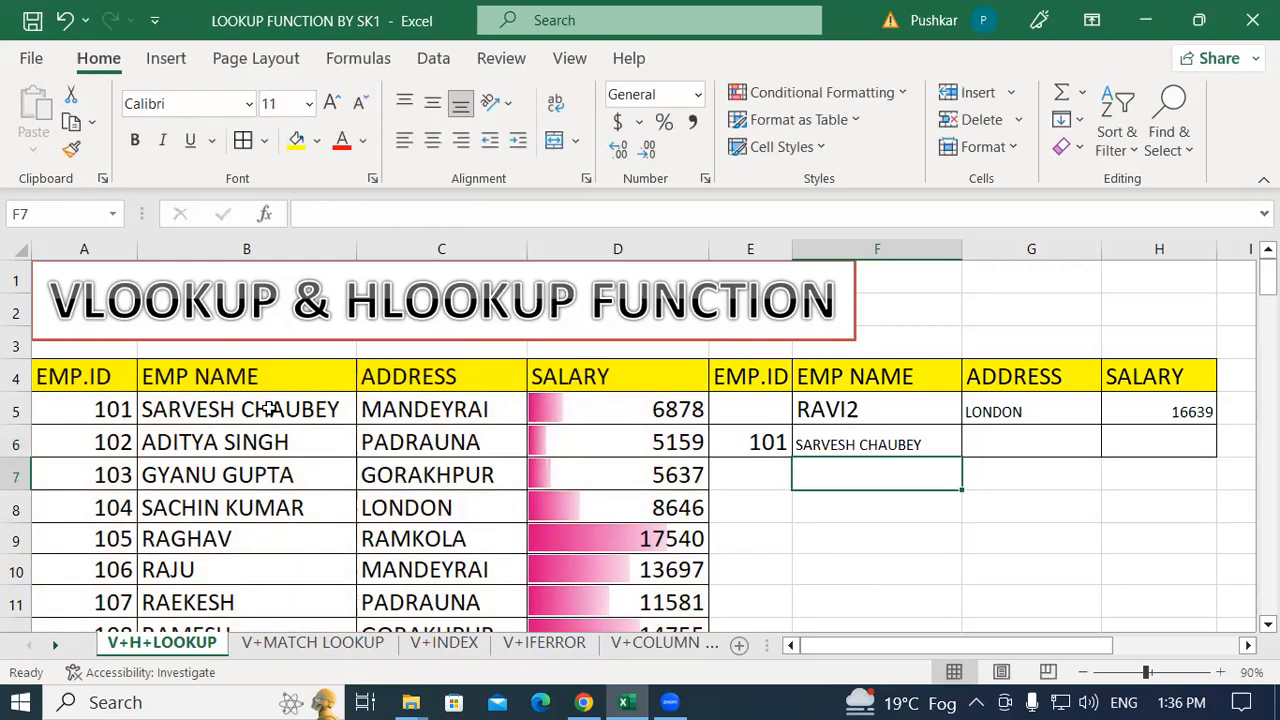
Step: Replace the lookup ID in E6 with the employee ID listed in A9
click(852, 430)
click(730, 440)
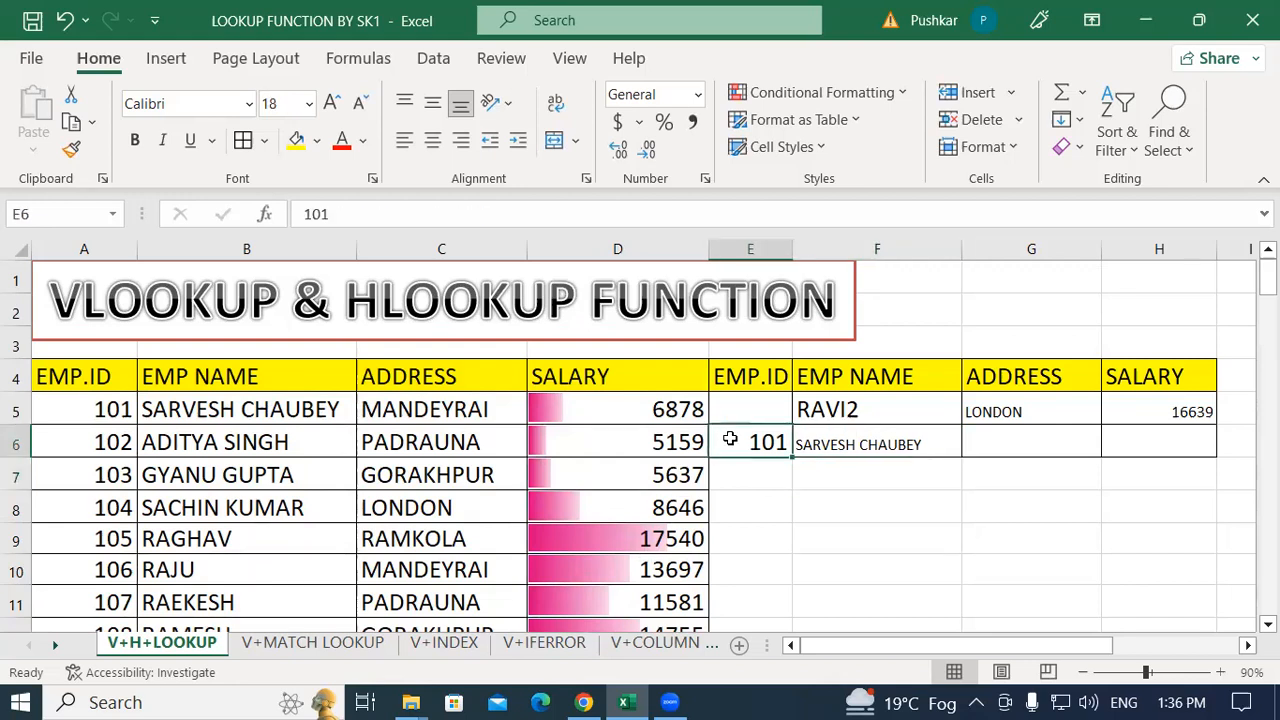
text(105)
key(Return)
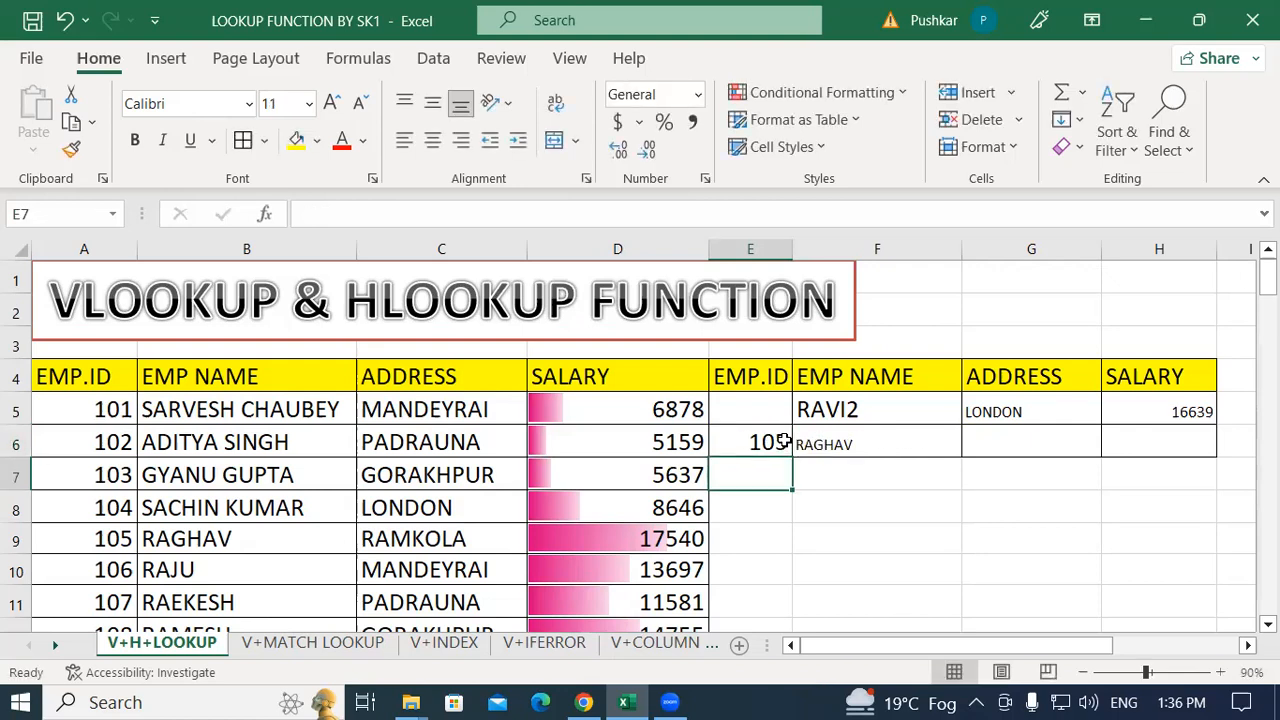
Step: Copy the VLOOKUP formula from F6 into the ADDRESS cell G6 and the SALARY cell H6
click(850, 440)
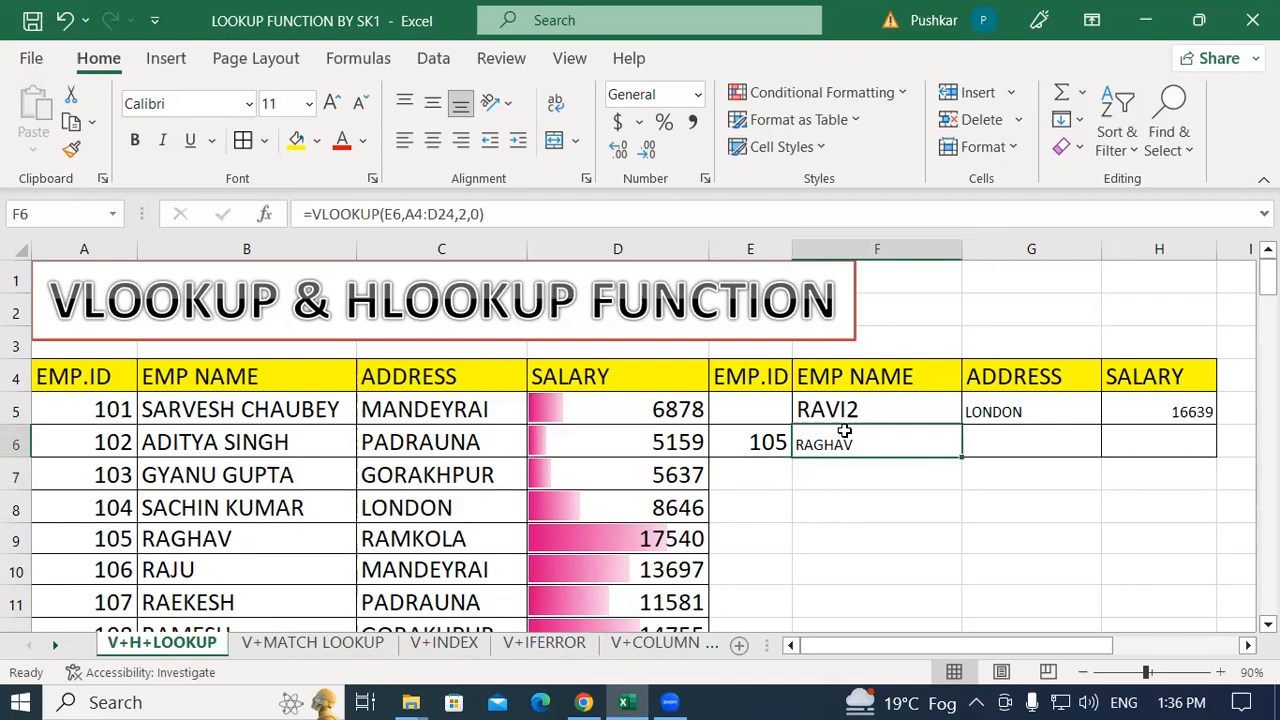
key(ctrl+c)
click(1041, 442)
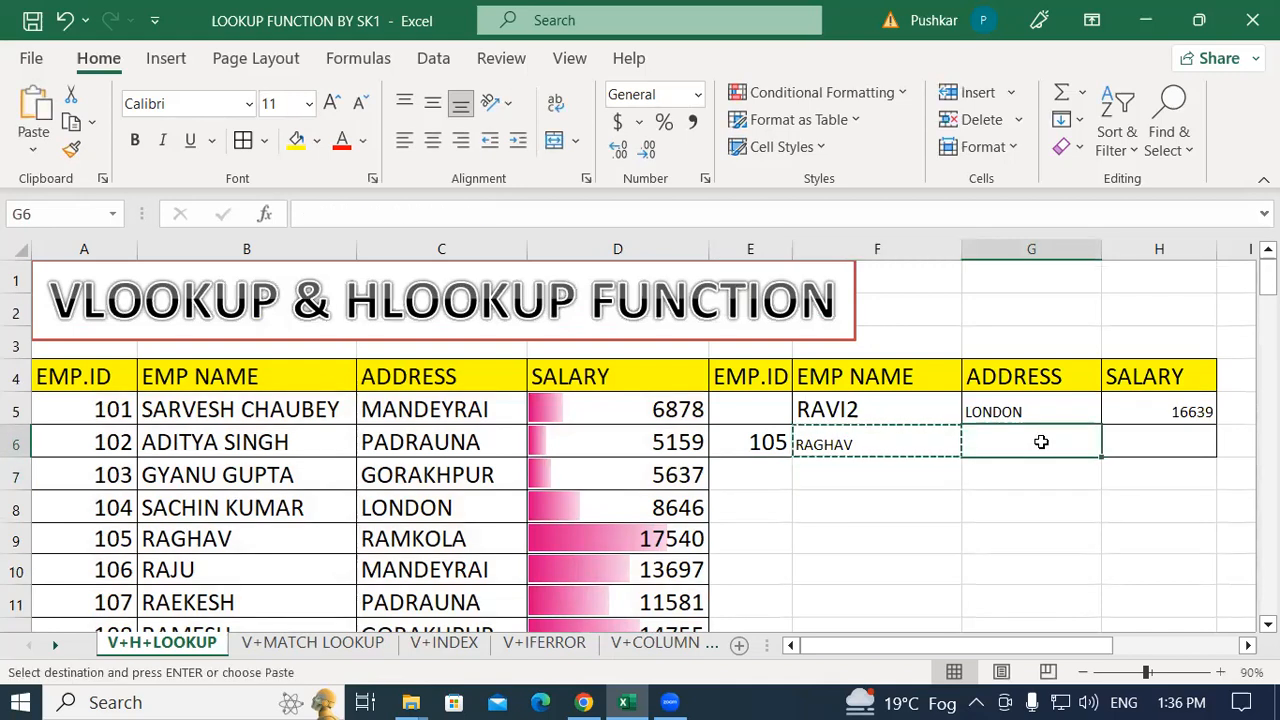
key(ctrl+v)
click(1145, 475)
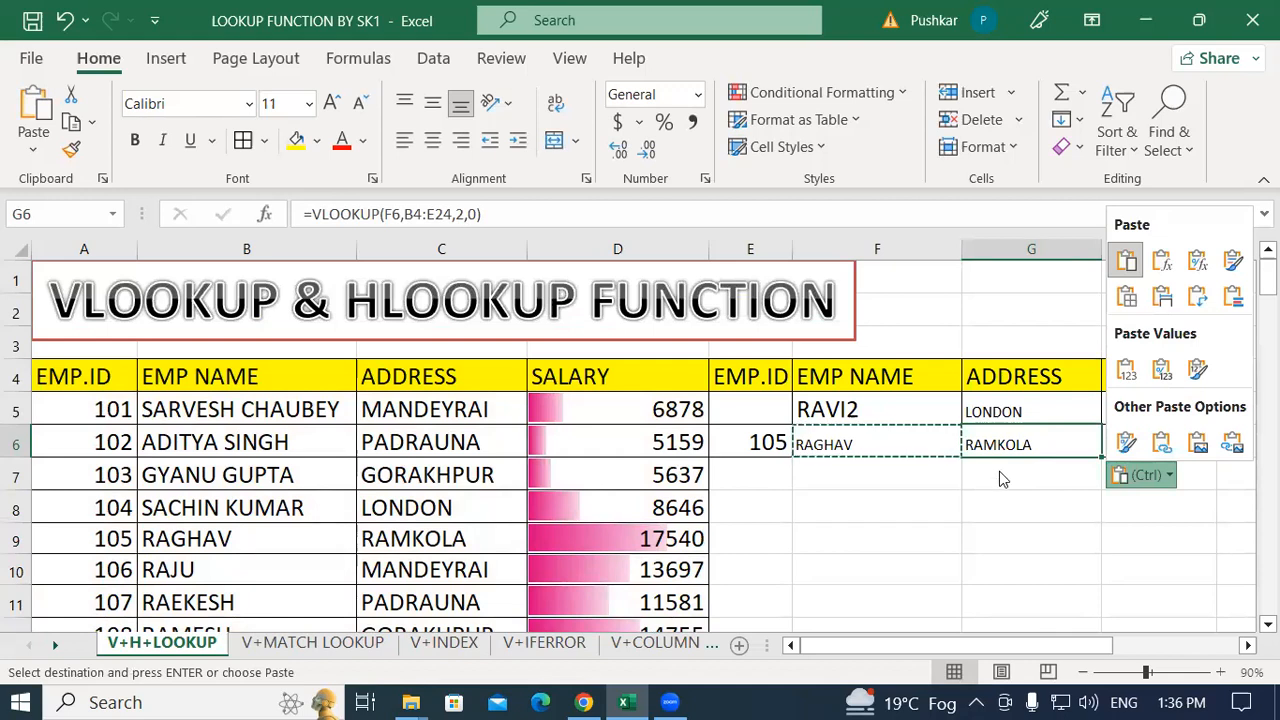
click(1051, 442)
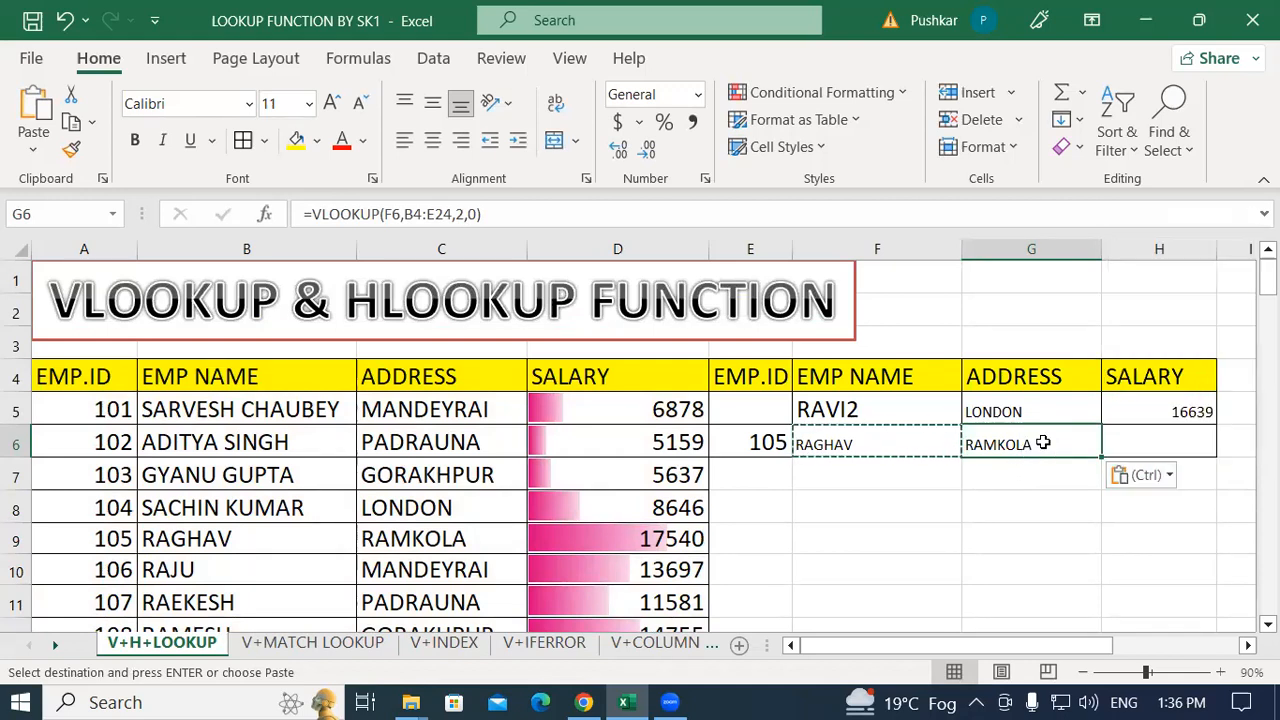
click(1145, 443)
key(ctrl+v)
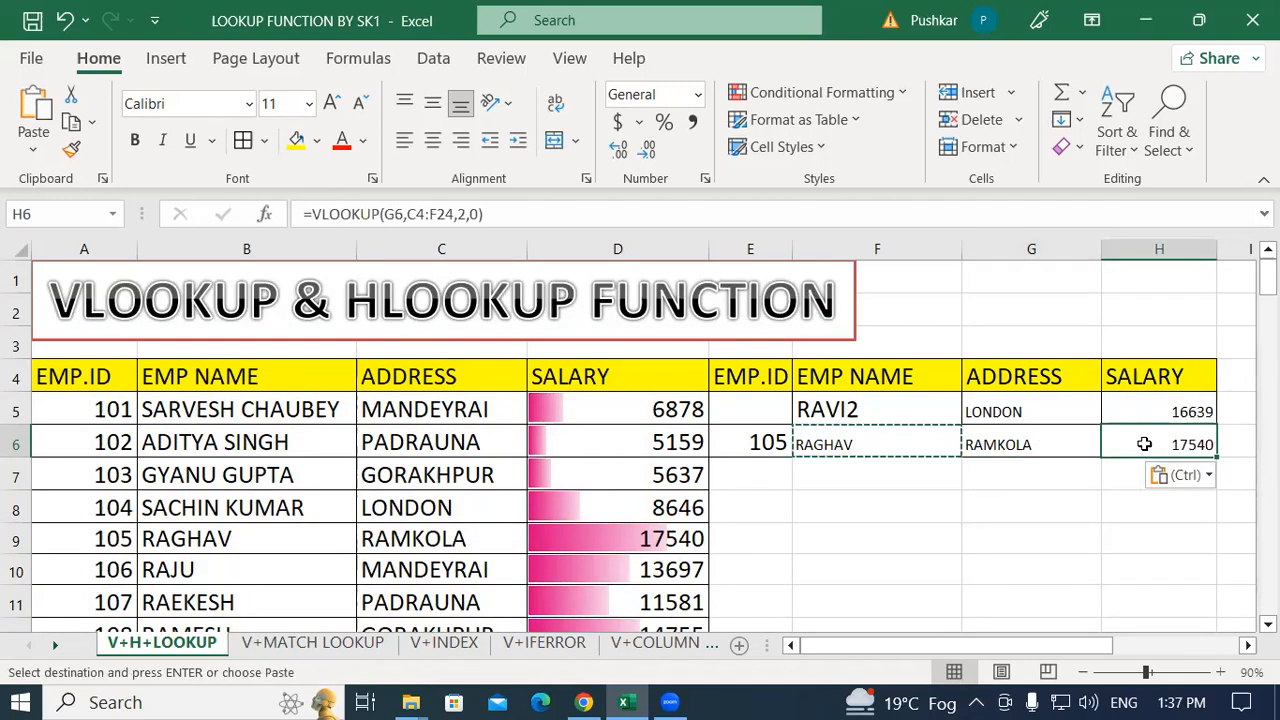
Step: Review the lookup formulas in F6:H6, and replace the lookup ID in E6 with the employee ID from A10
click(896, 445)
click(1016, 436)
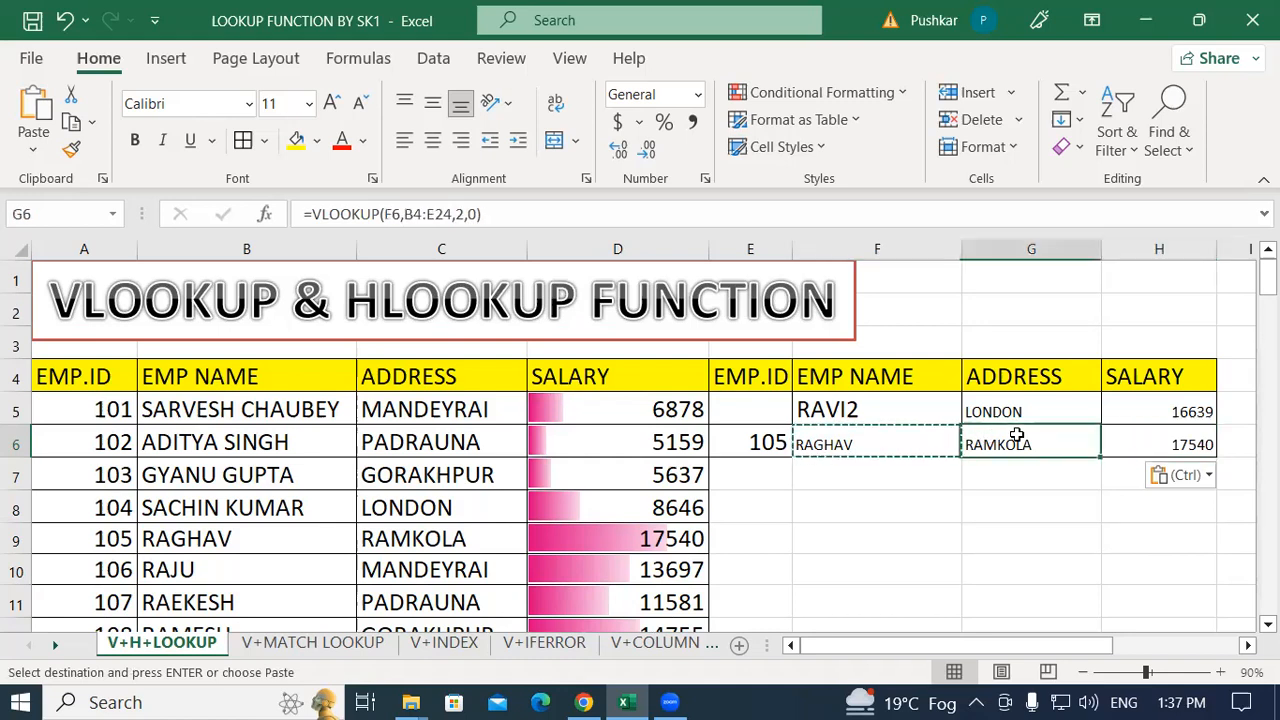
click(1190, 443)
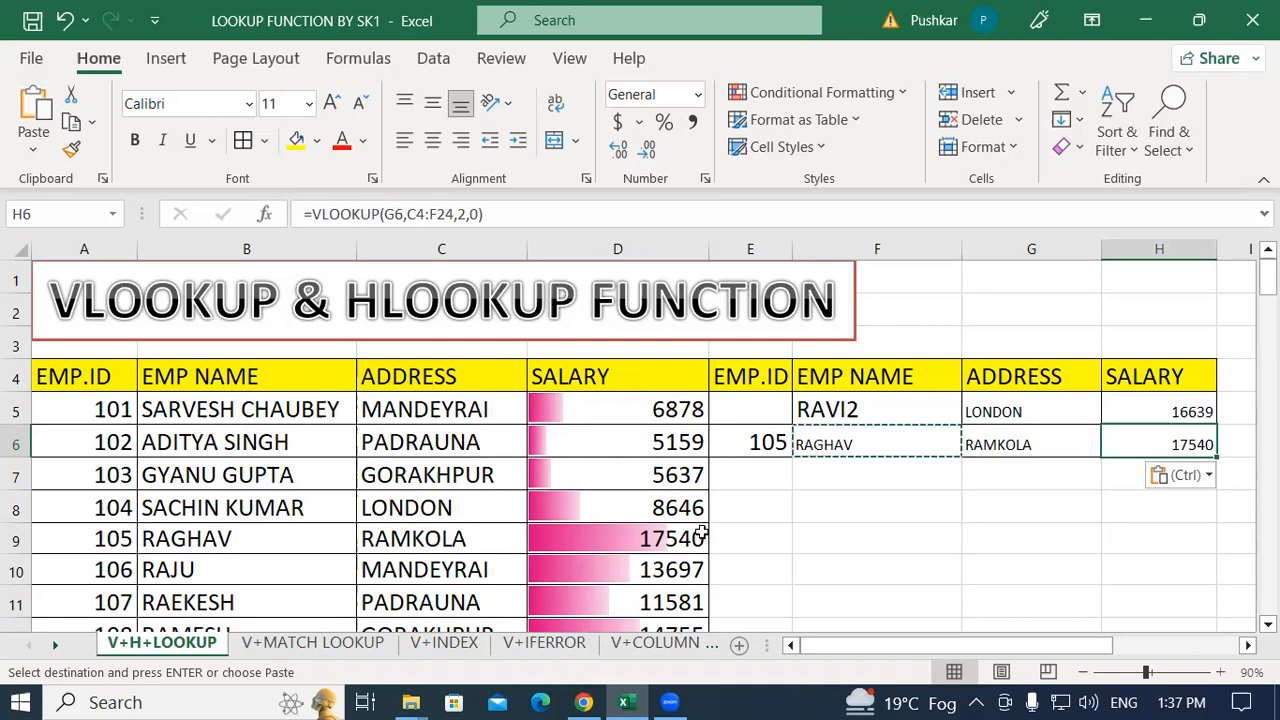
click(730, 446)
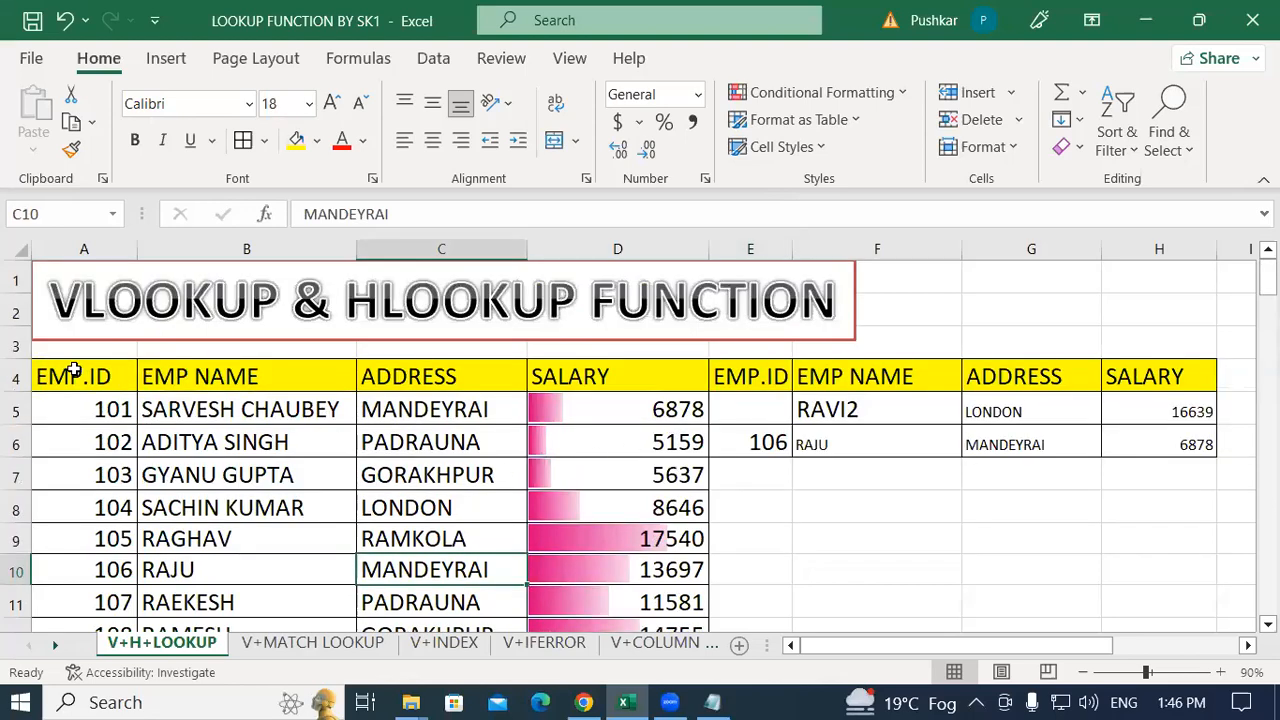
Step: Select the whole employee table A4:D24, including its headings, and copy it
click(105, 376)
drag(105, 376, 660, 540)
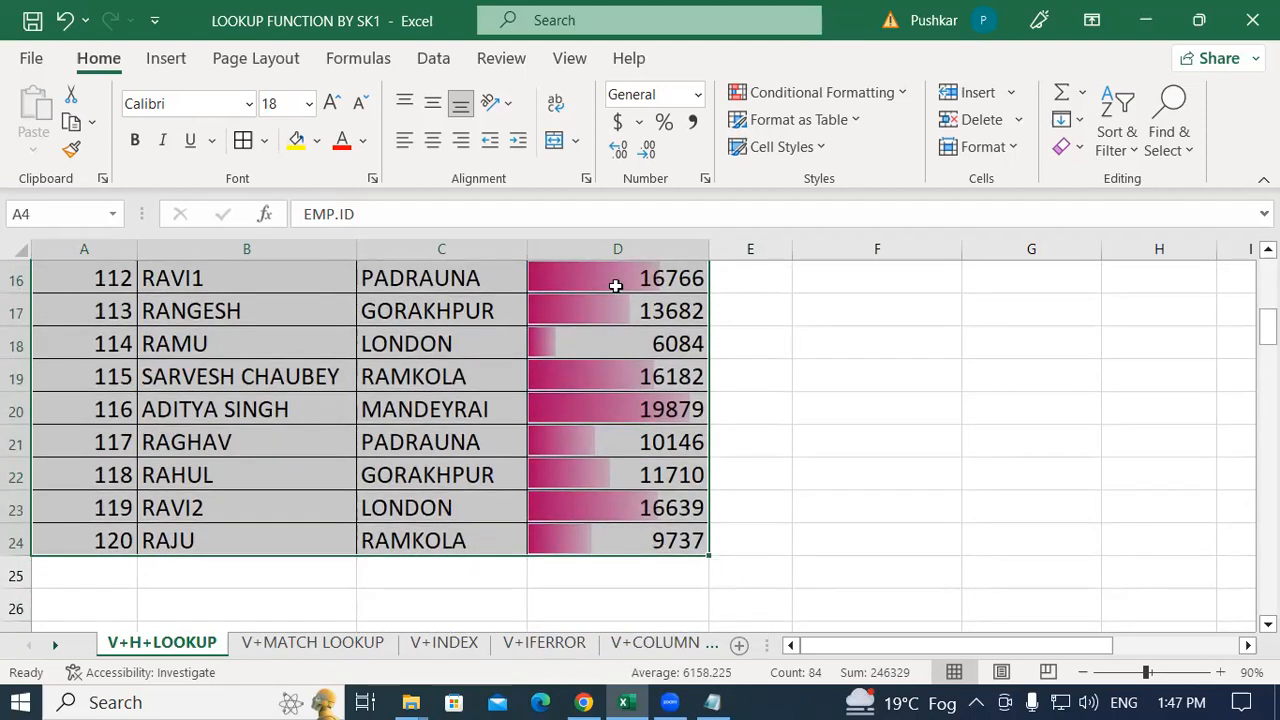
scroll(308, 405, up, 5)
scroll(308, 408, down, 2)
scroll(308, 406, down, 1)
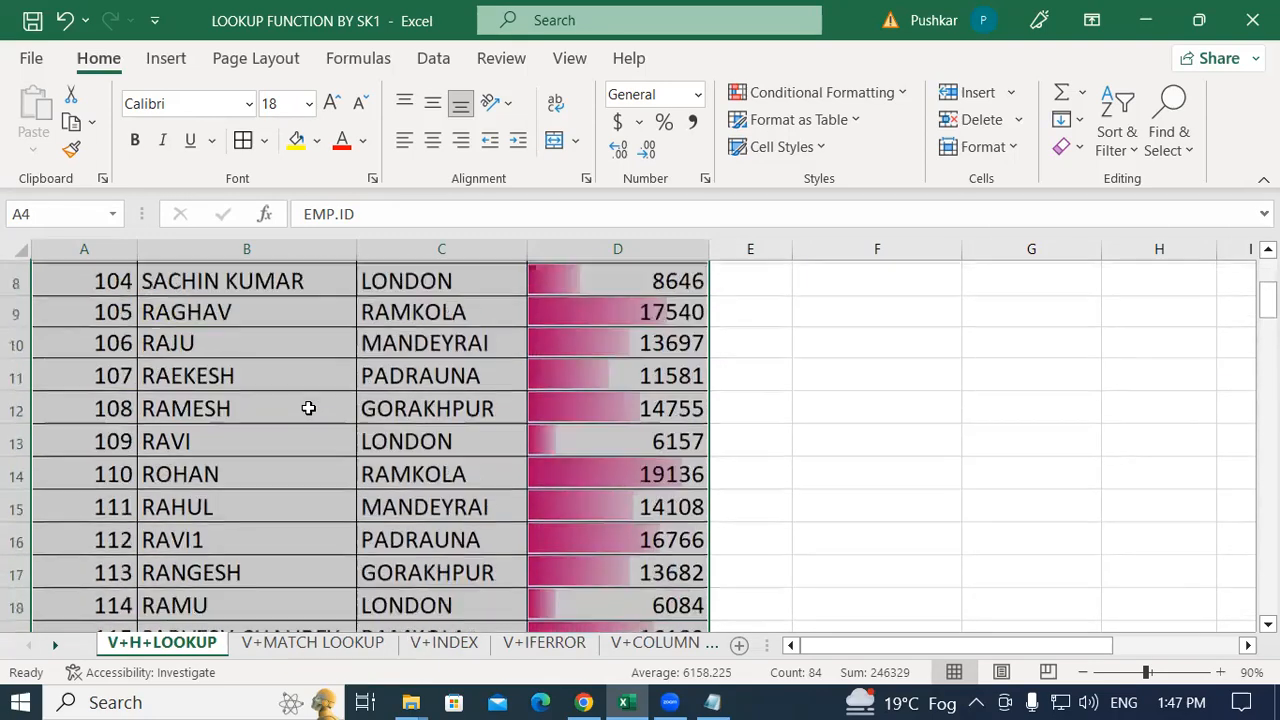
scroll(306, 406, up, 1)
scroll(392, 336, up, 2)
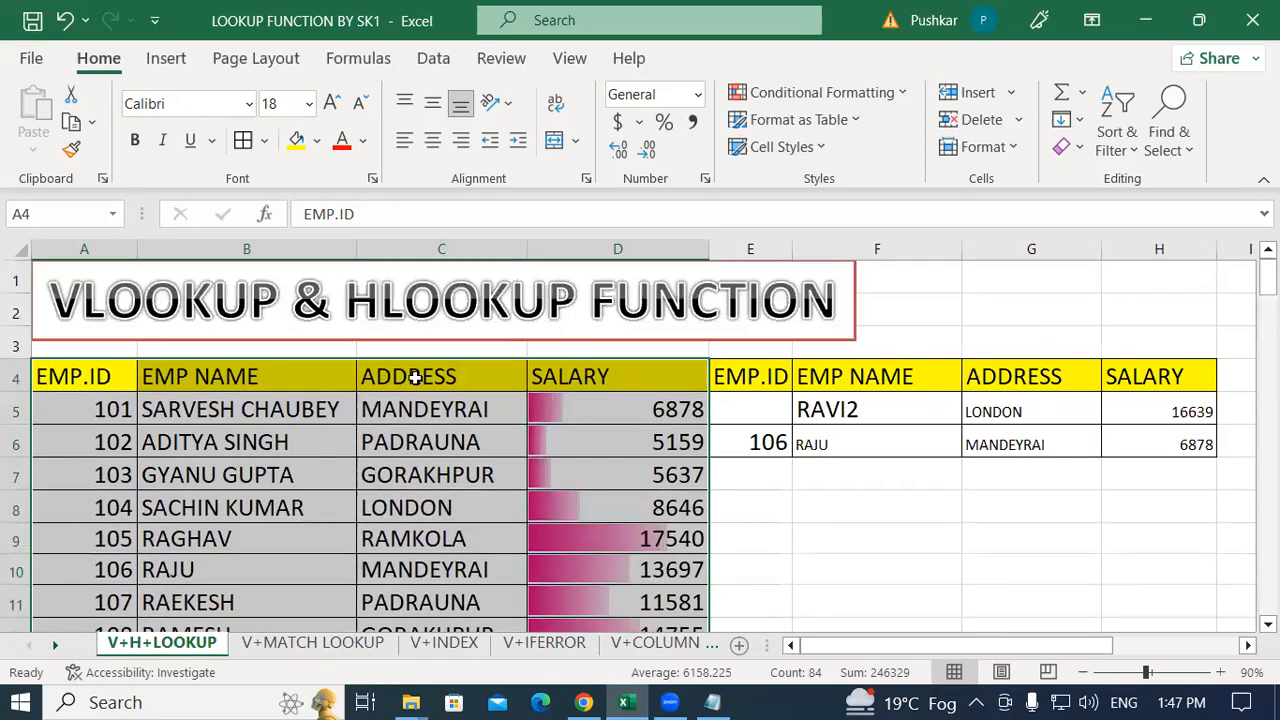
right_click(414, 372)
click(477, 93)
Step: Paste the copied employee table transposed starting at A35, and widen column A to fit the row headings
scroll(417, 251, down, 11)
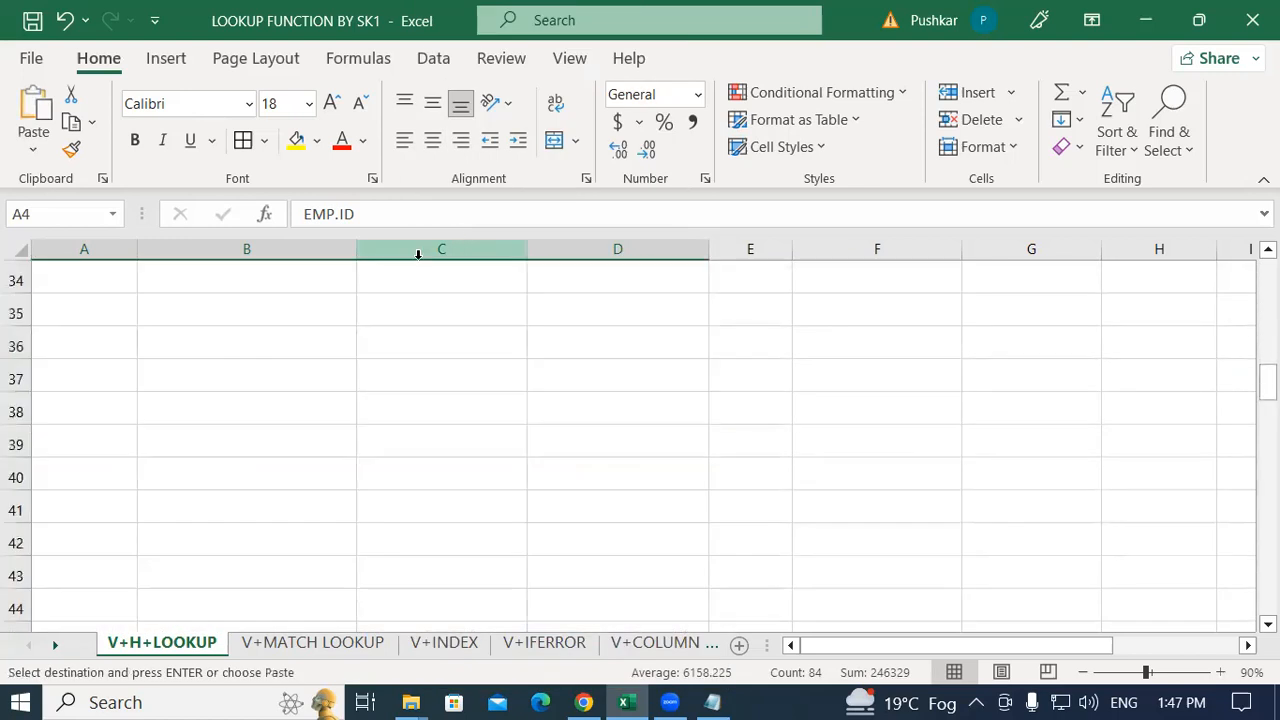
click(83, 314)
right_click(83, 323)
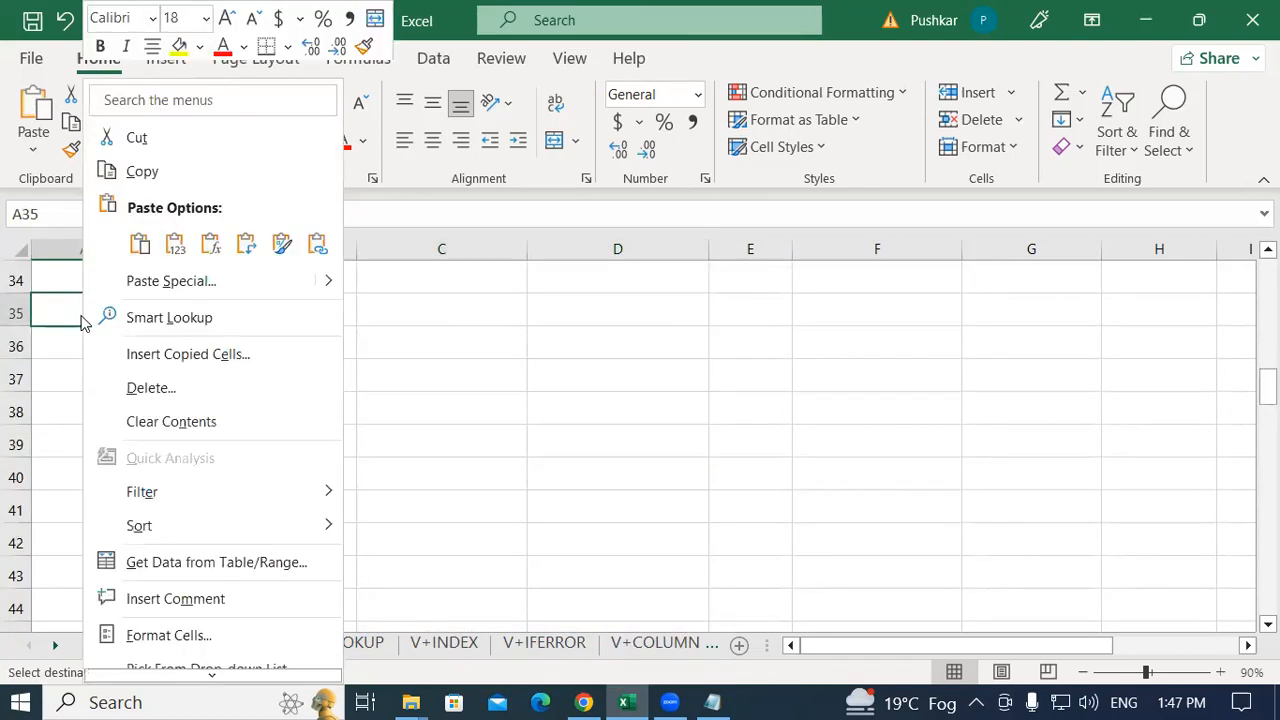
click(249, 247)
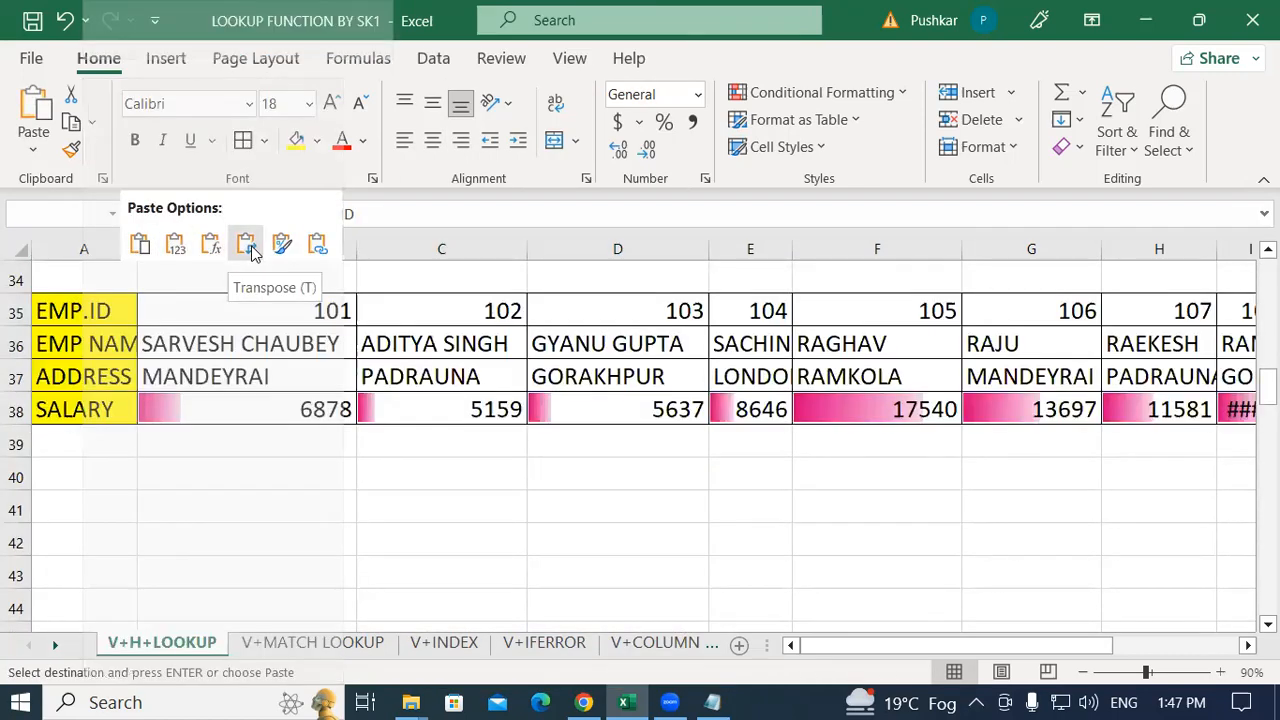
click(1025, 532)
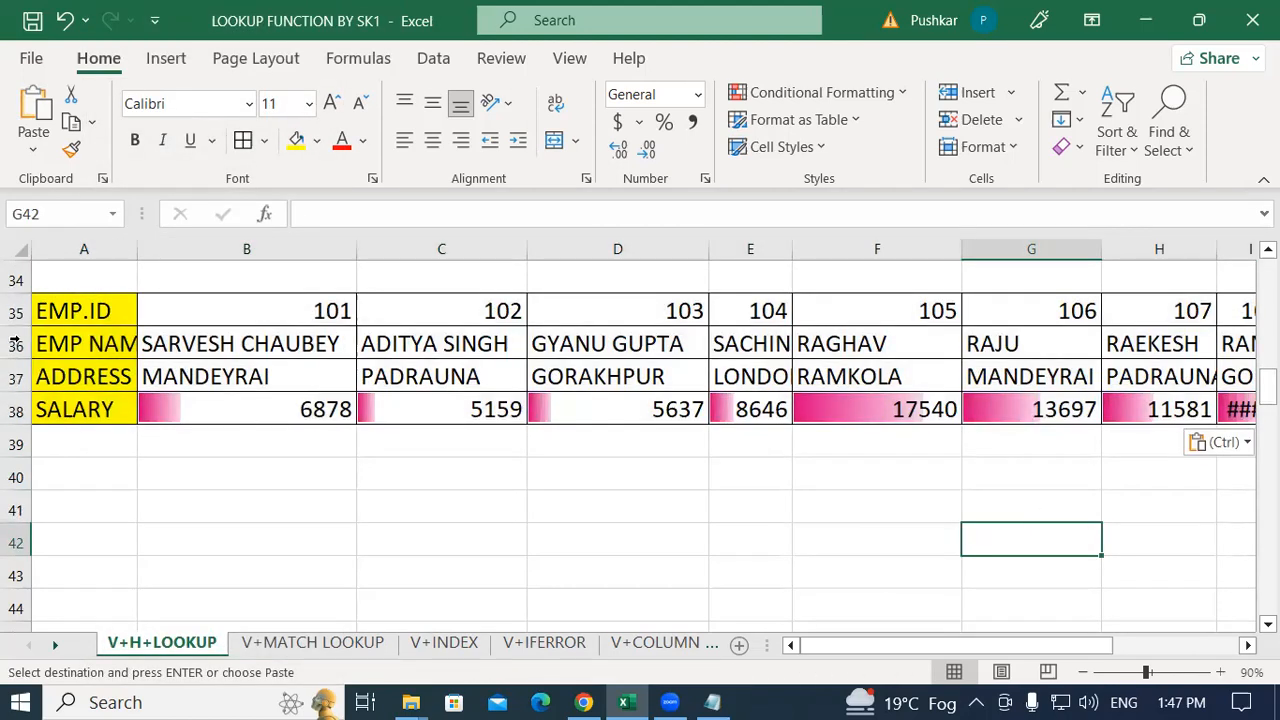
drag(137, 255, 207, 258)
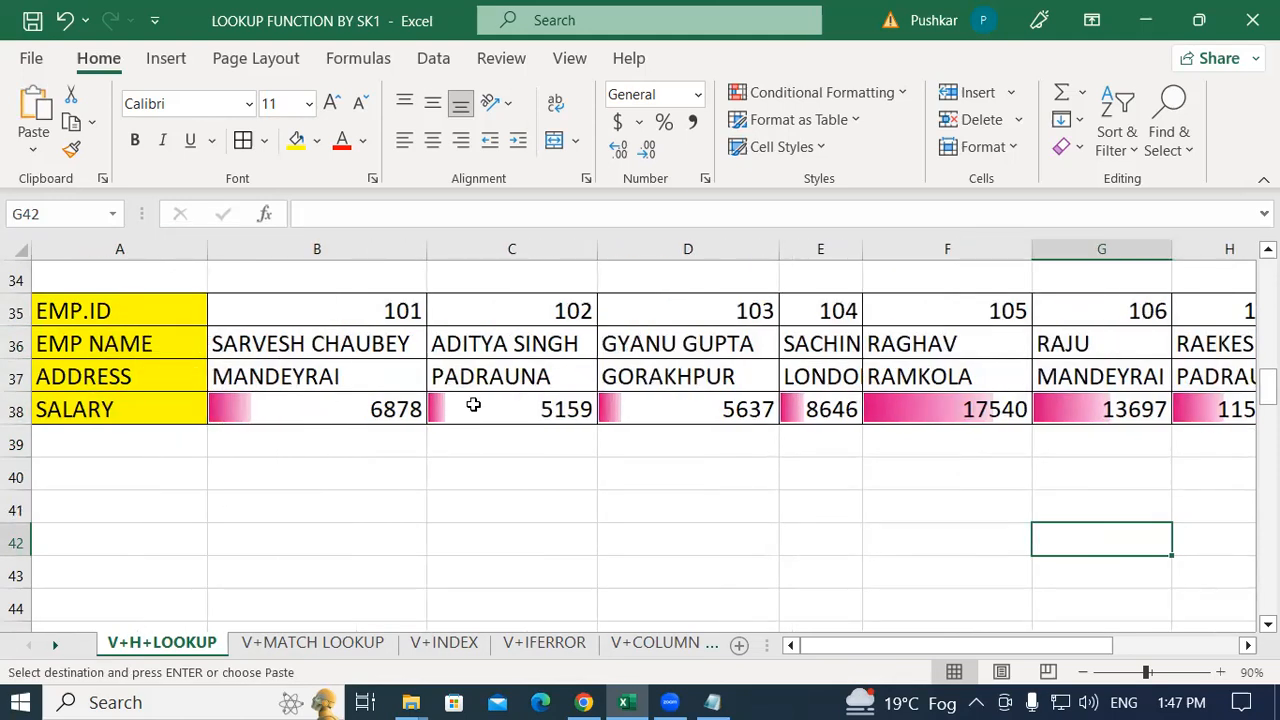
Step: Copy the row headings from A35:A38 into A40:A43 to set up a horizontal lookup area
drag(84, 318, 105, 409)
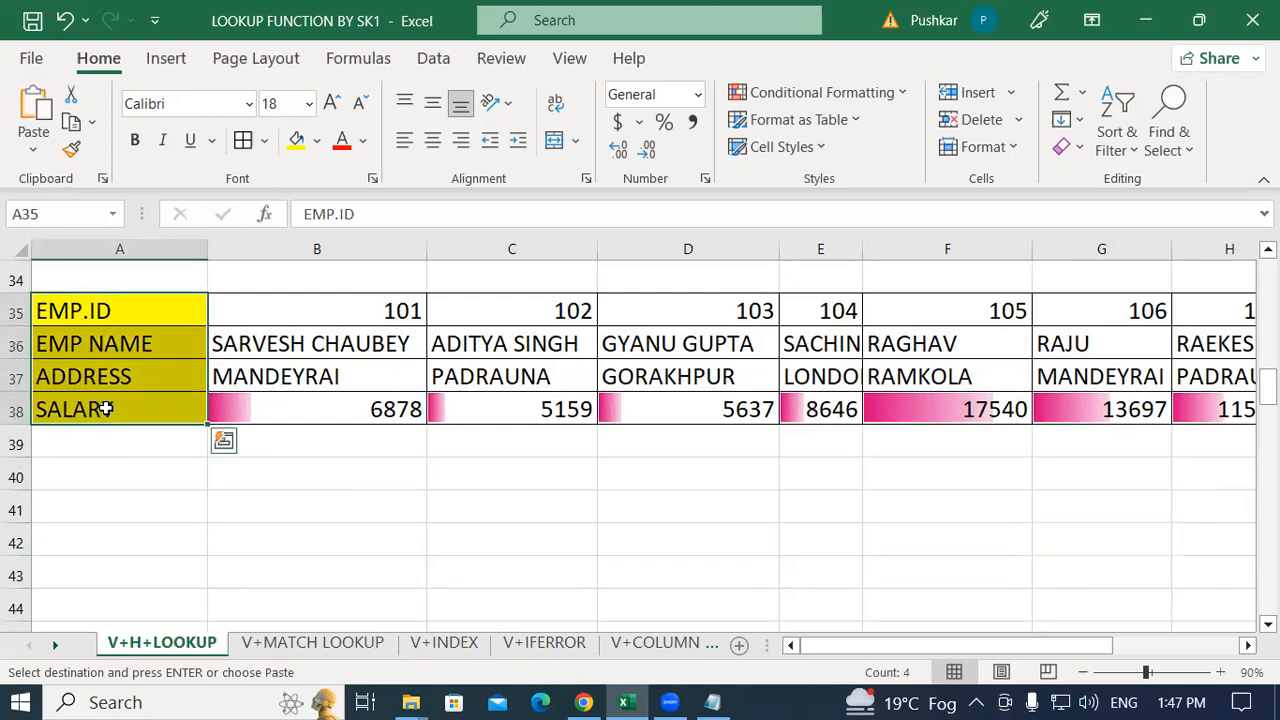
key(ctrl+c)
click(80, 477)
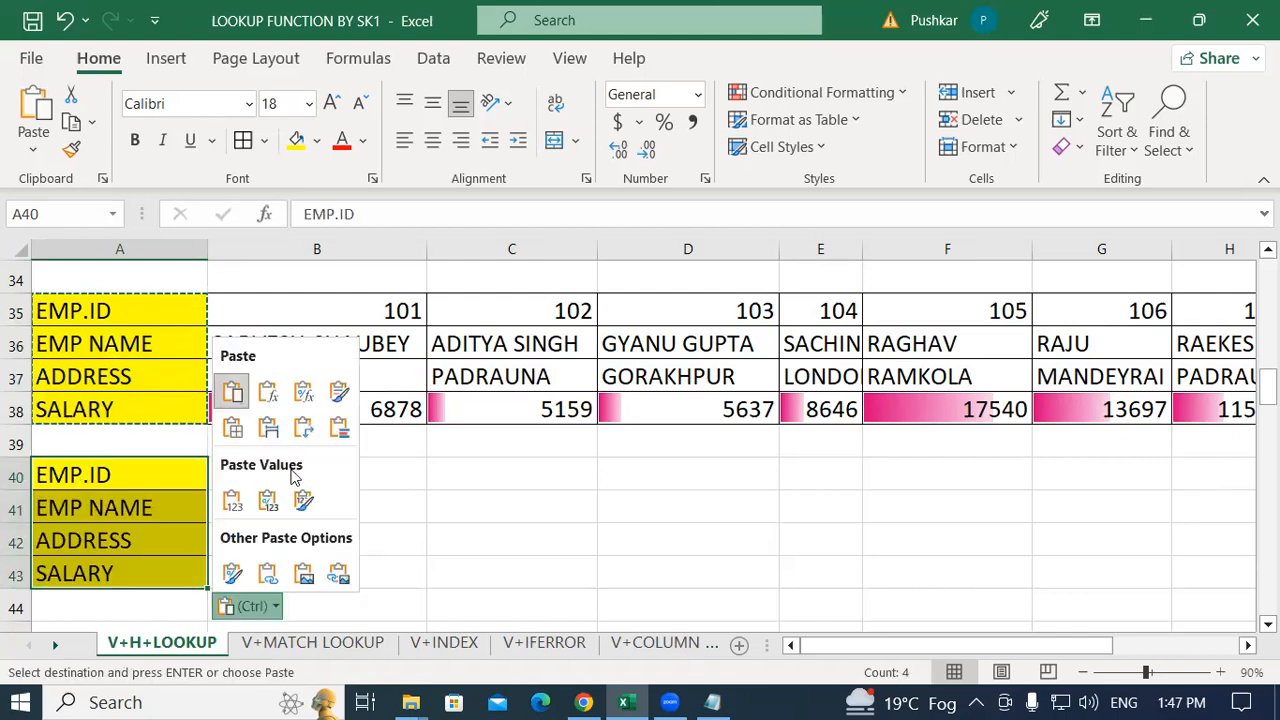
click(458, 492)
Step: Copy the employee ID from B35 into B40, and select the EMP NAME cell B41 below it
click(283, 476)
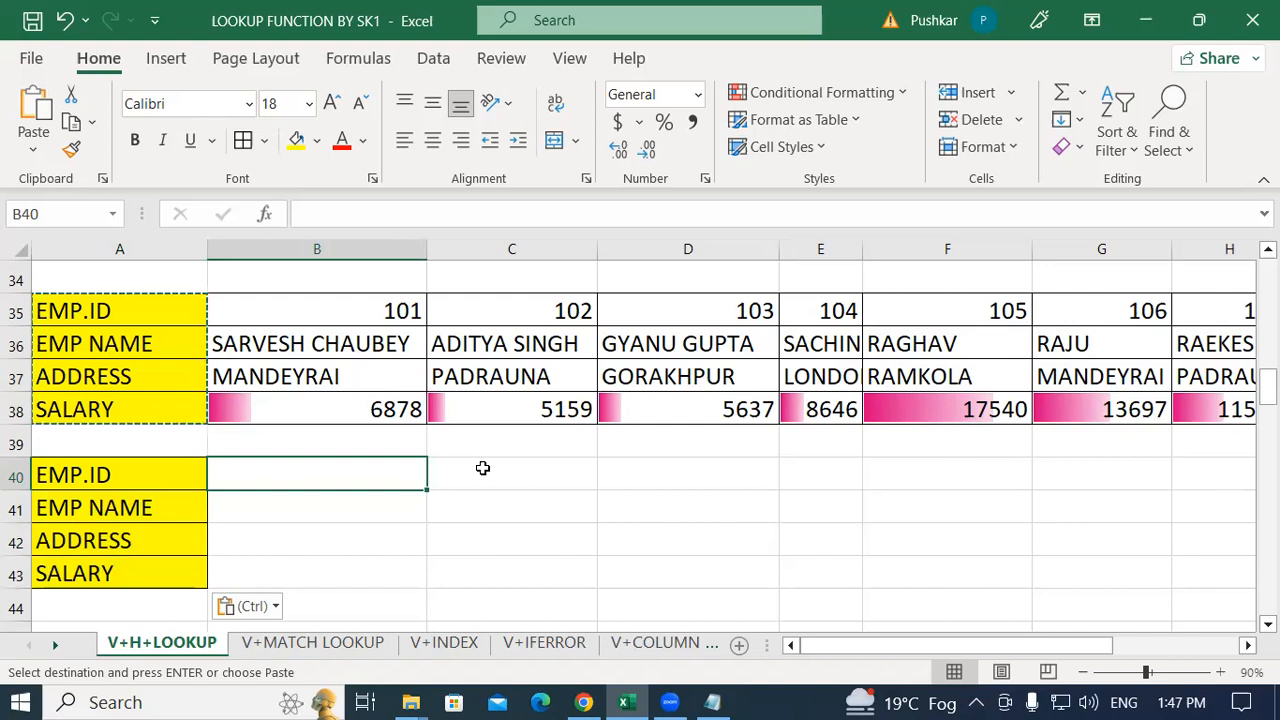
click(372, 305)
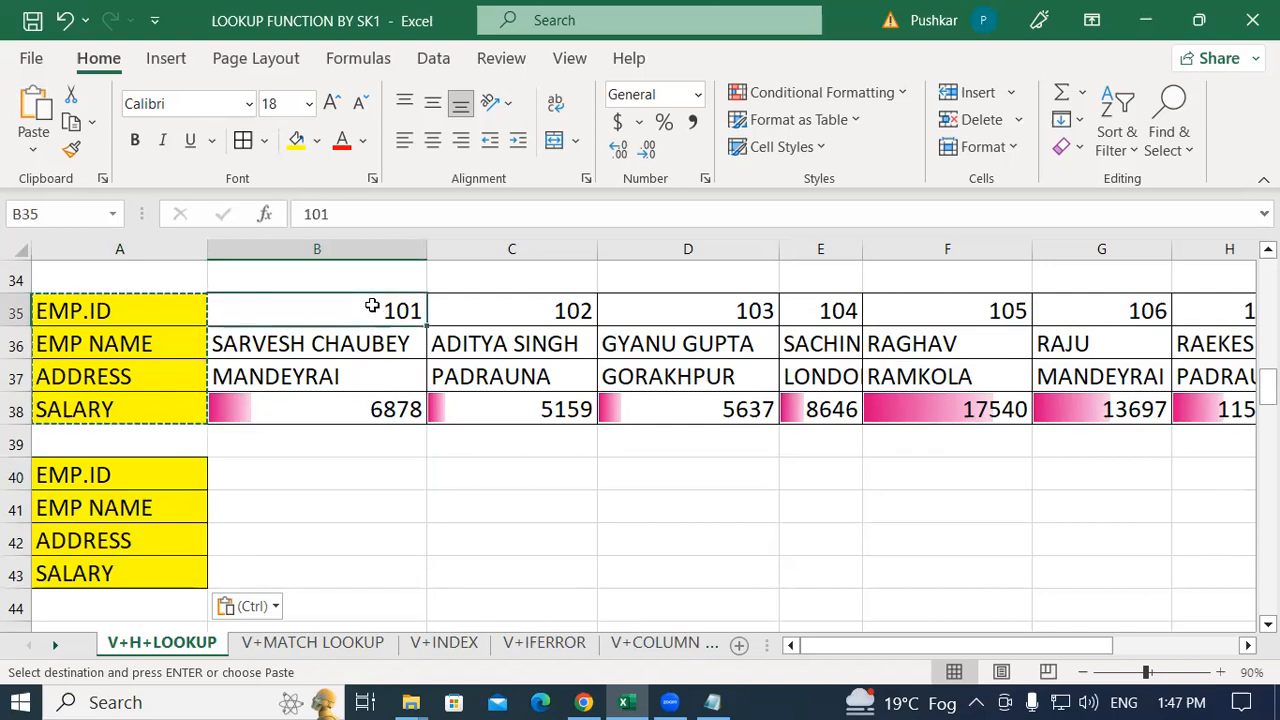
key(ctrl+c)
click(308, 477)
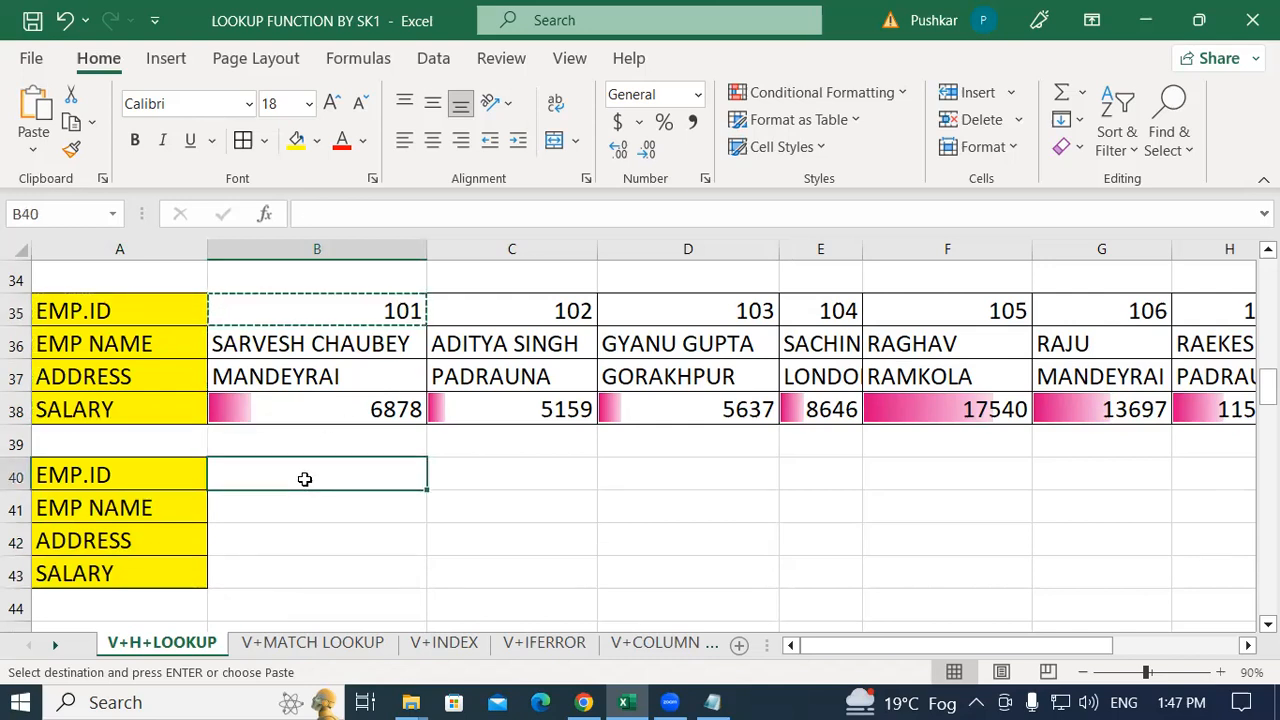
key(ctrl+v)
click(331, 506)
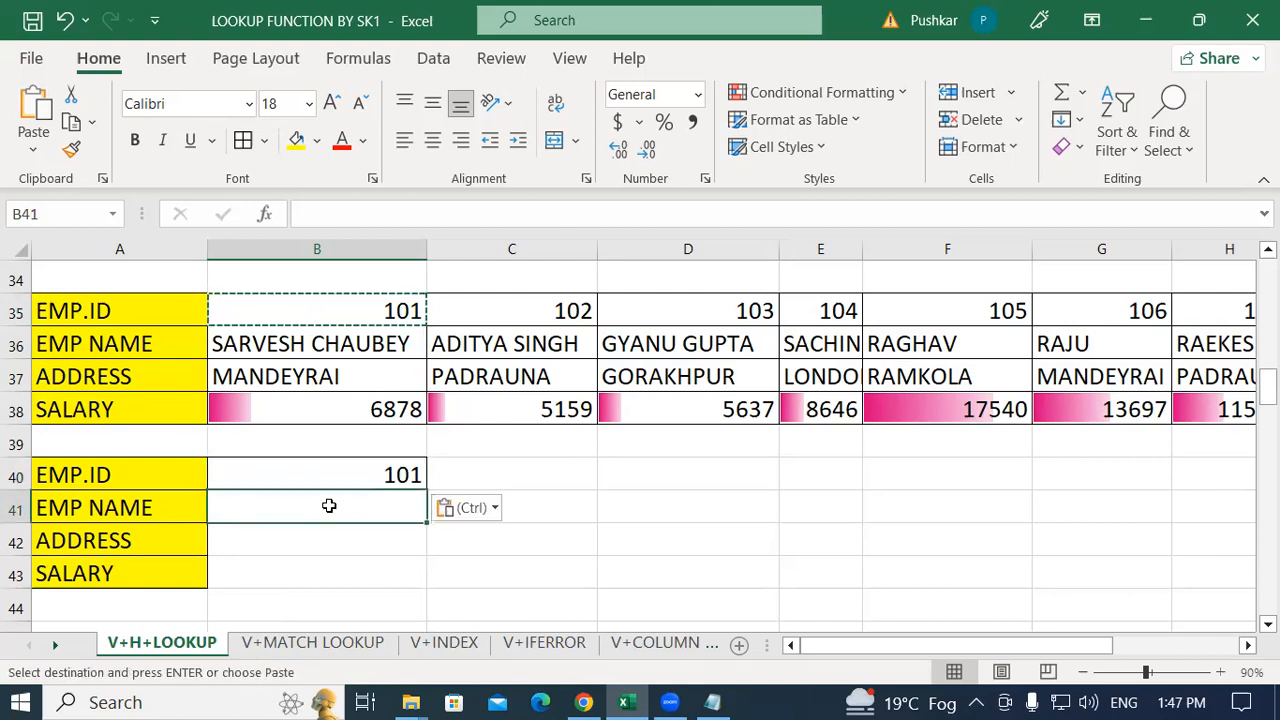
Step: Enter =HLOOKUP(B40,A35:U38,2,0) in B41 to retrieve the employee name from the transposed table
text(=)
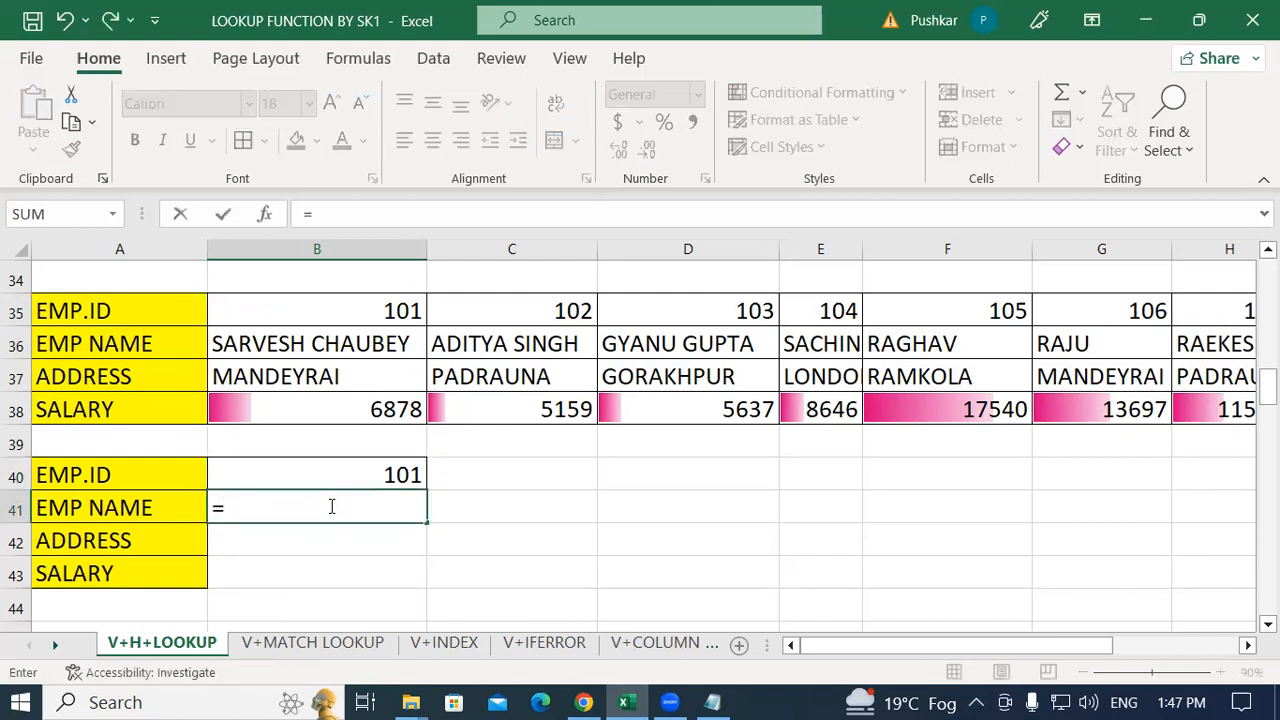
text(V)
key(BackSpace)
text(HLO)
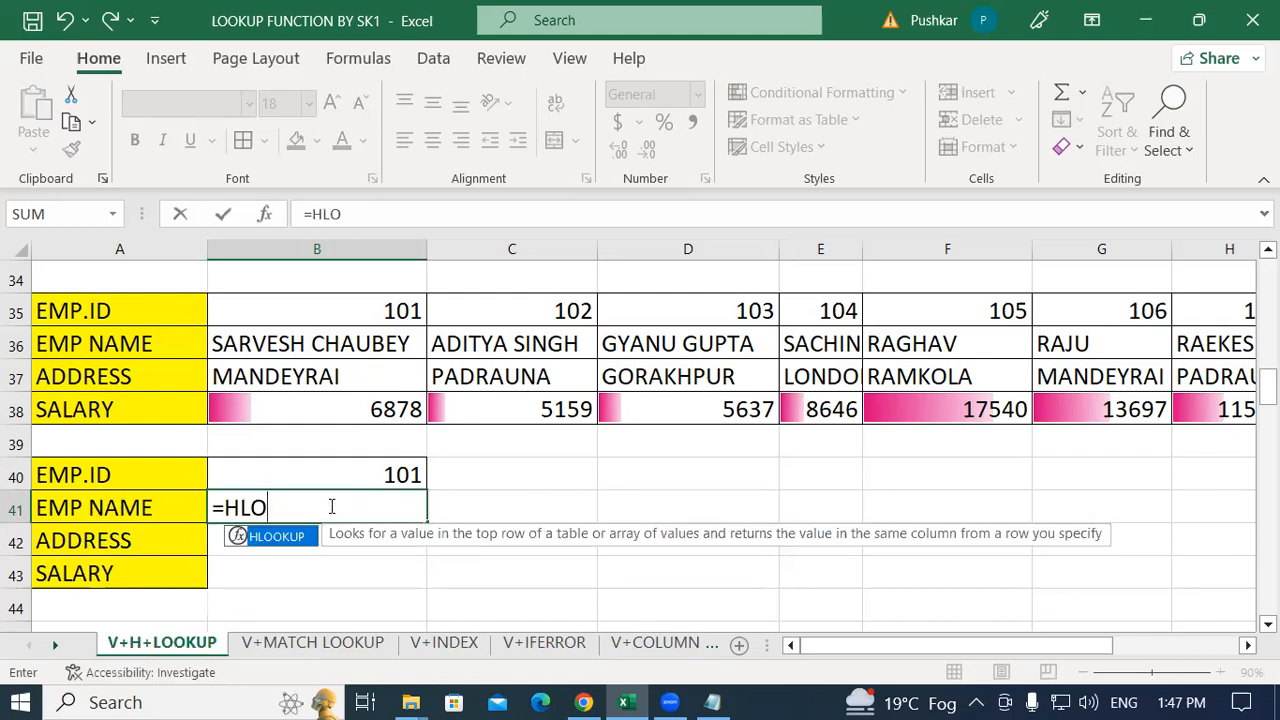
double_click(285, 538)
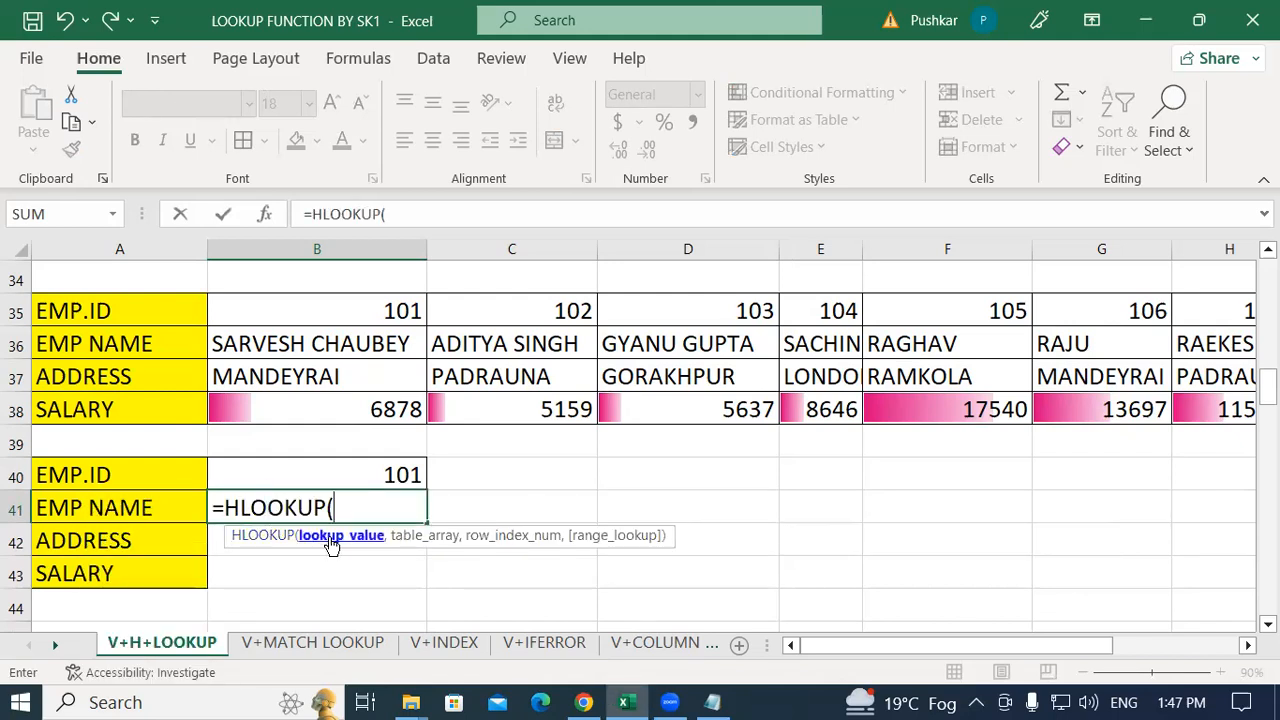
click(340, 472)
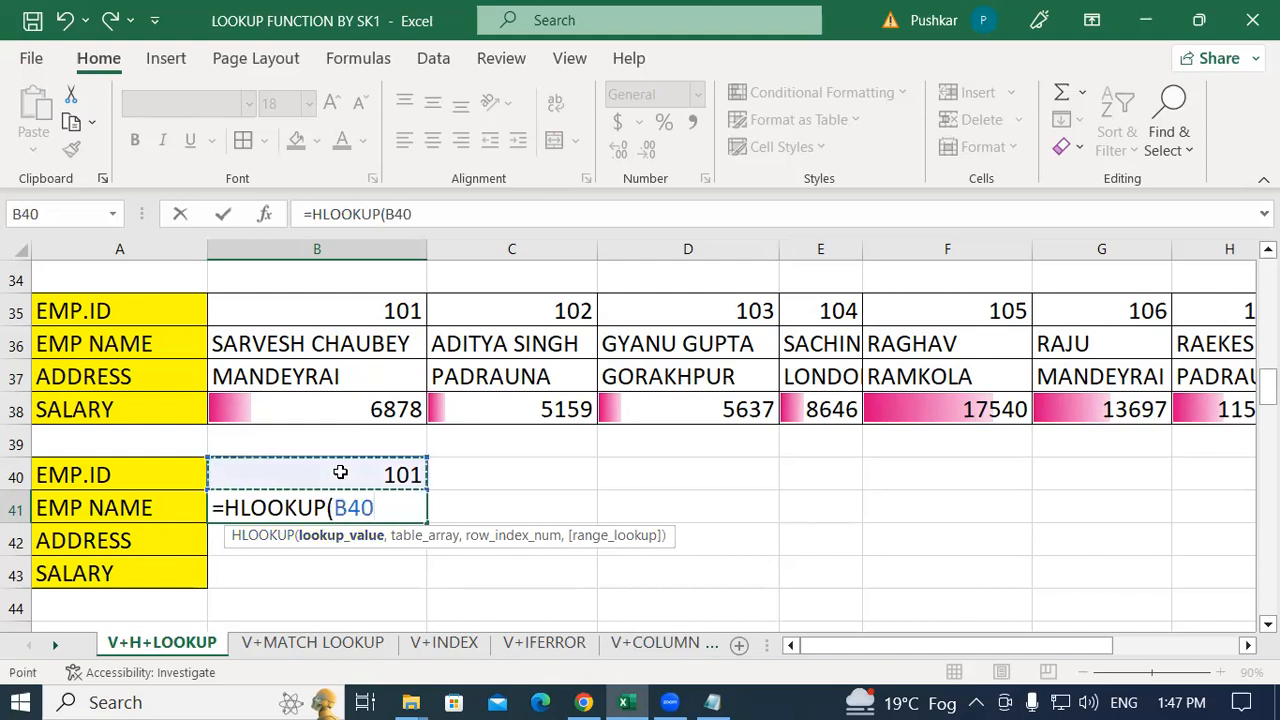
text(,)
drag(80, 311, 1110, 410)
drag(965, 645, 657, 642)
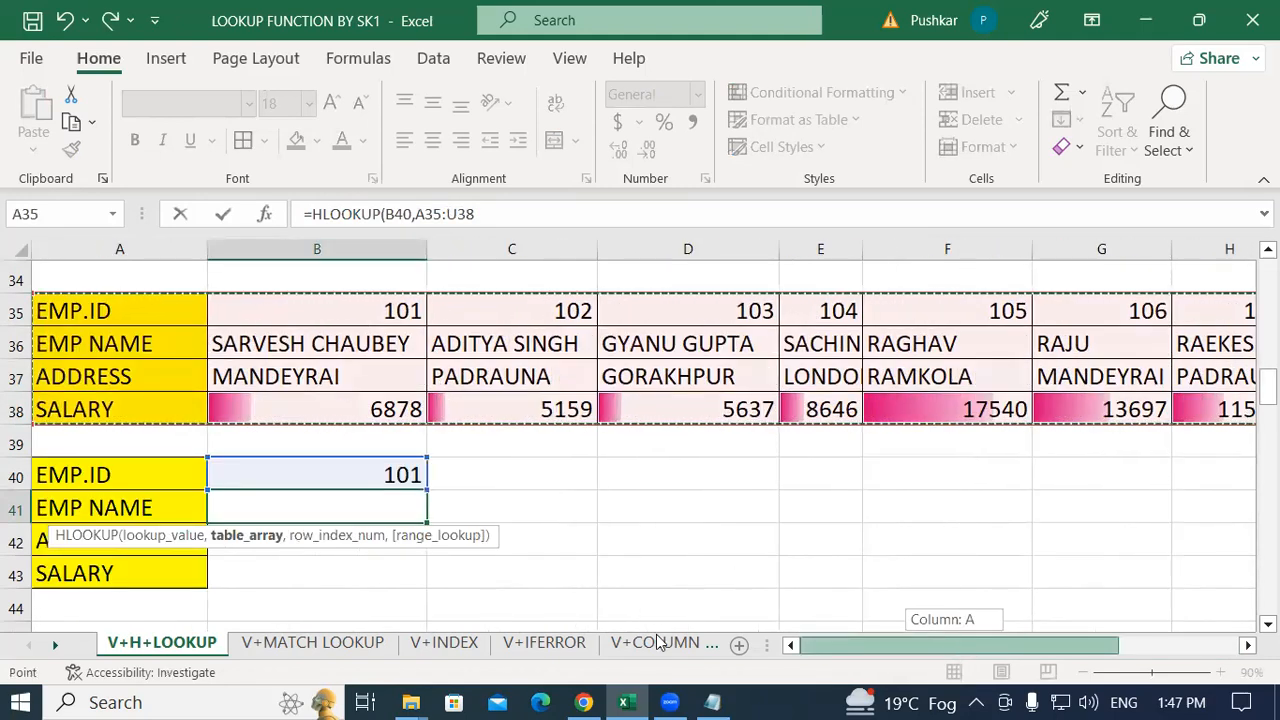
text(,)
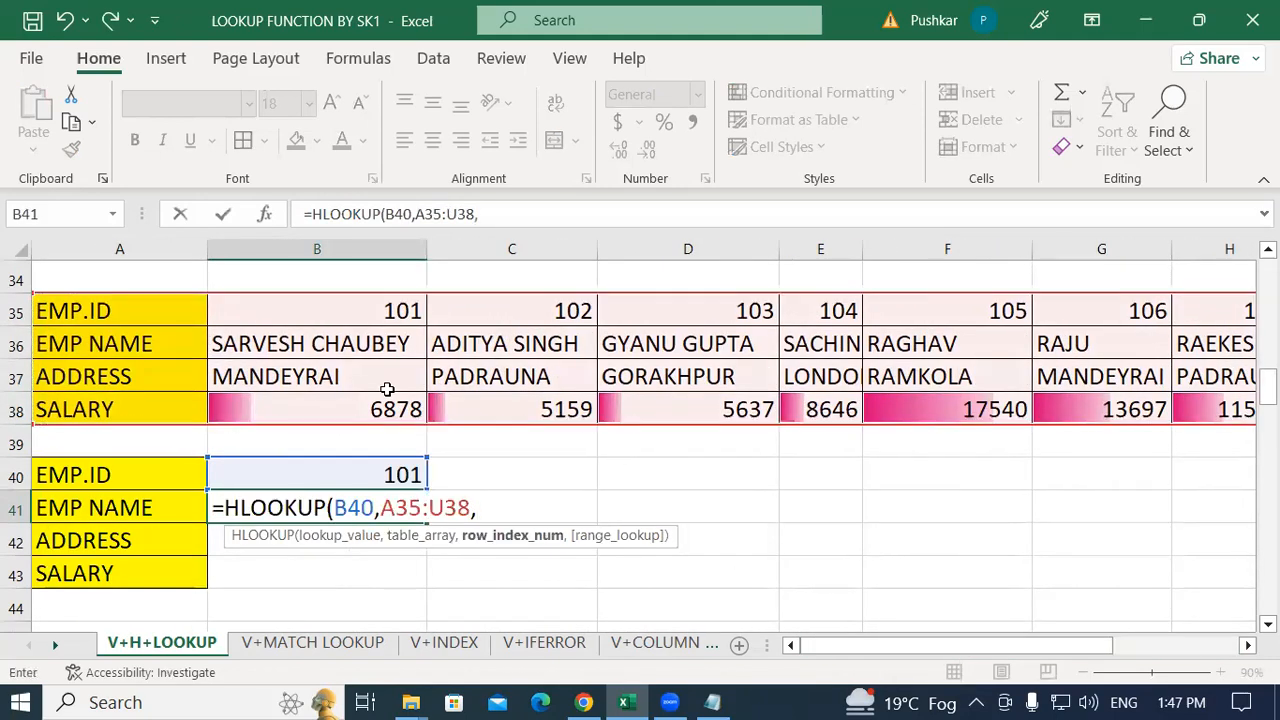
text(2,0))
key(Return)
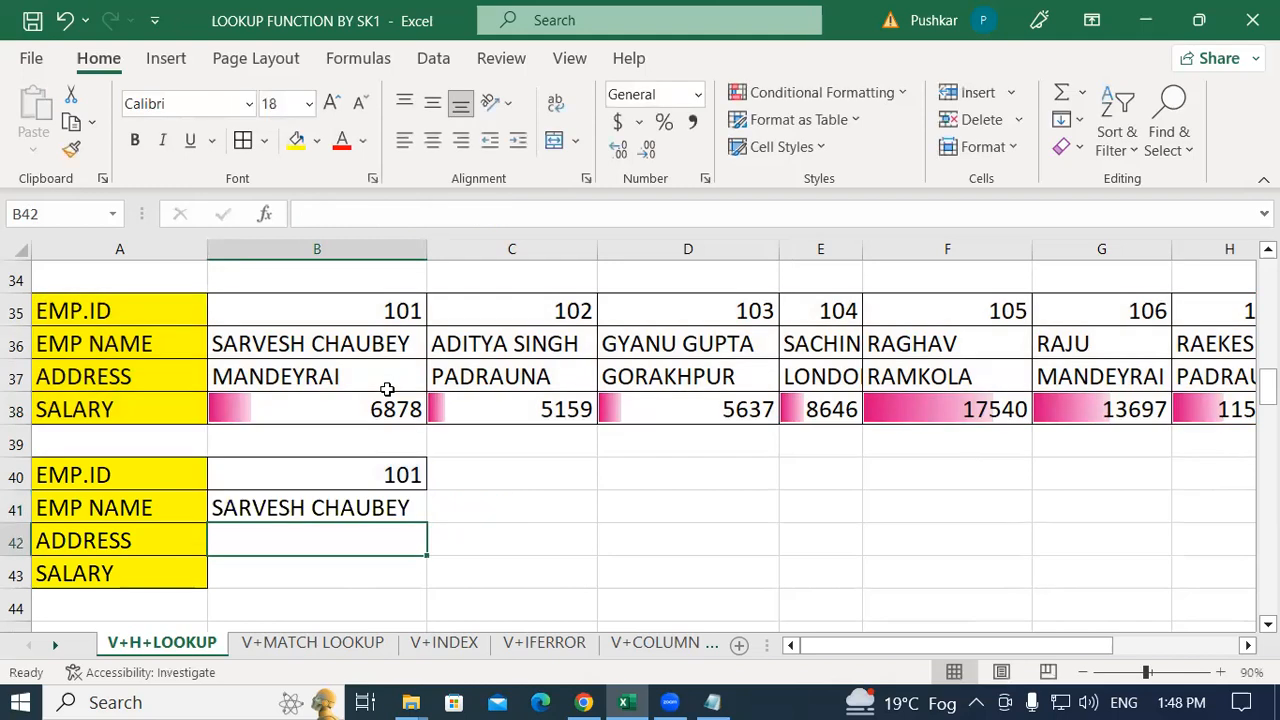
Step: Fill the HLOOKUP formula from B41 down through the address and salary cells to B43, and check the copied formulas
click(363, 519)
drag(429, 522, 441, 588)
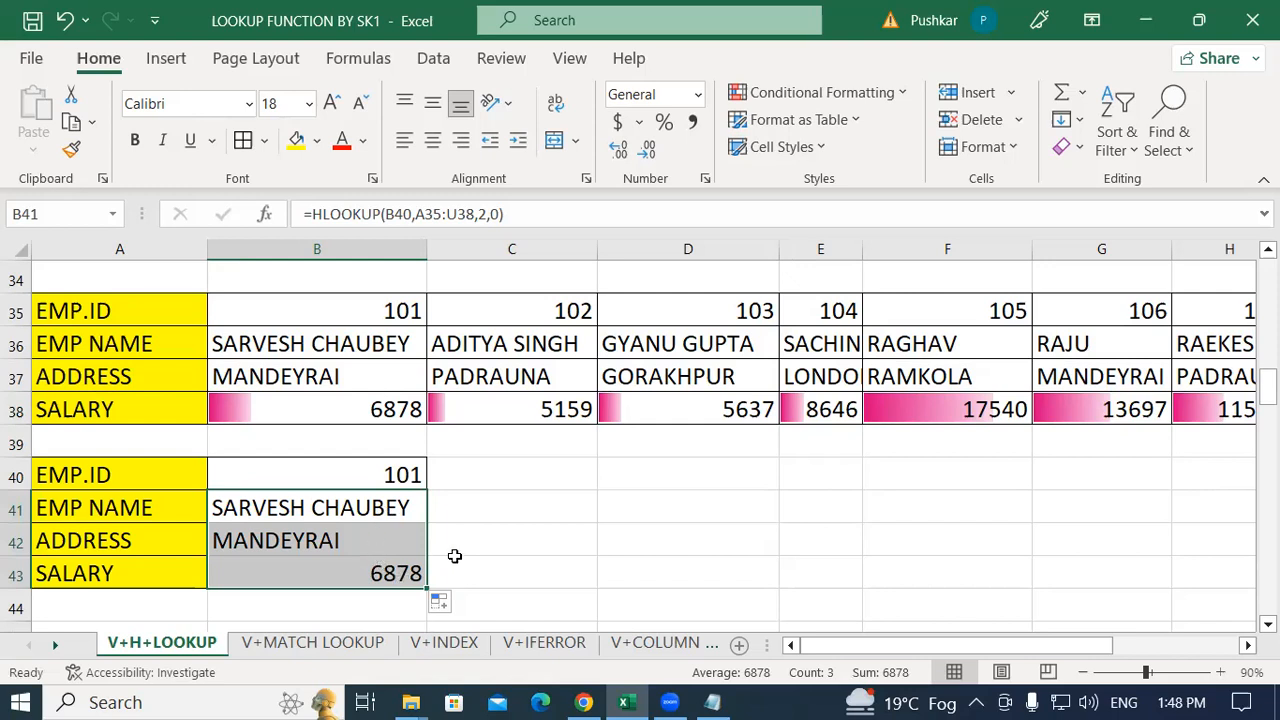
key(Down)
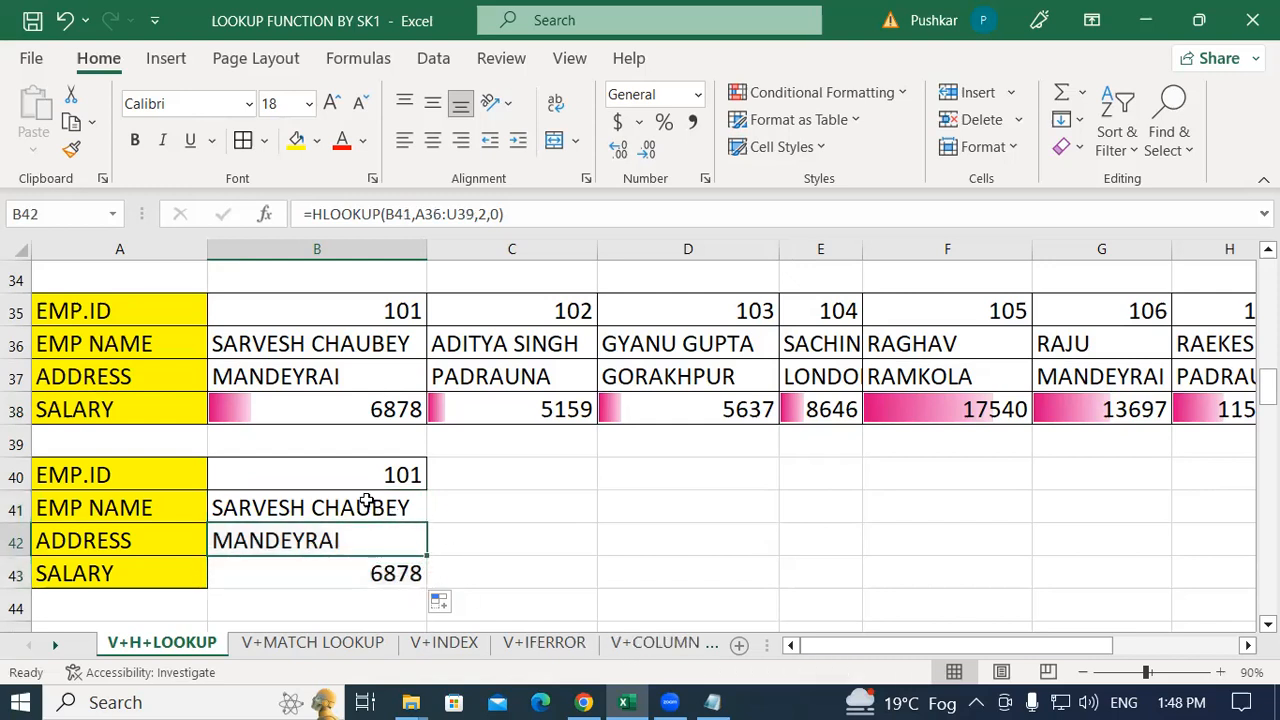
click(358, 498)
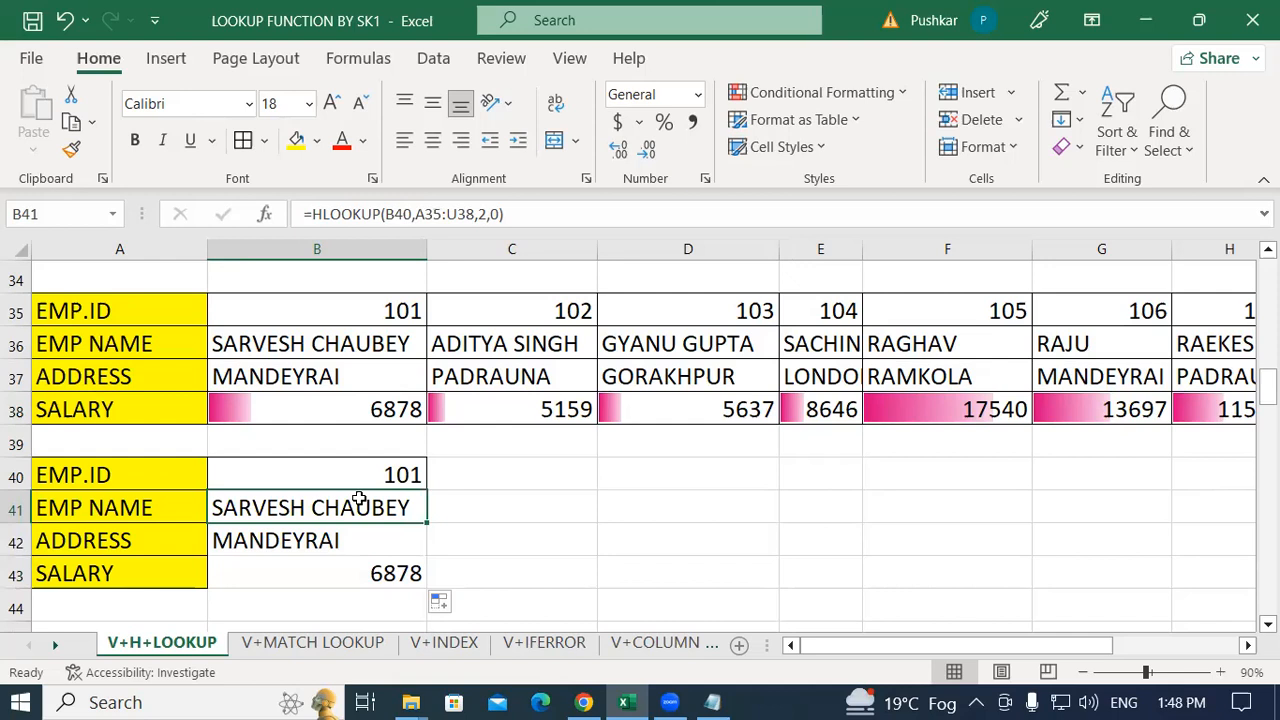
click(291, 566)
click(343, 503)
Step: Replace the employee ID in B40 with the one from D35 to test the horizontal lookup
click(405, 474)
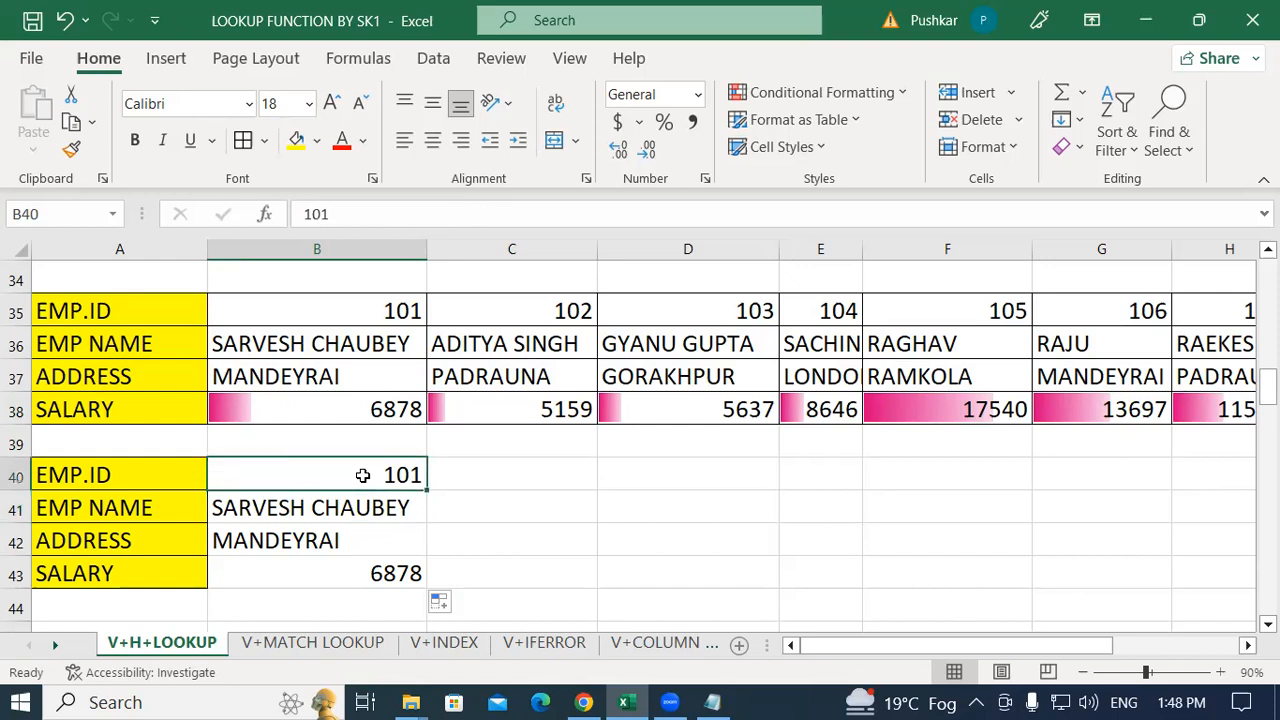
text(103)
key(Return)
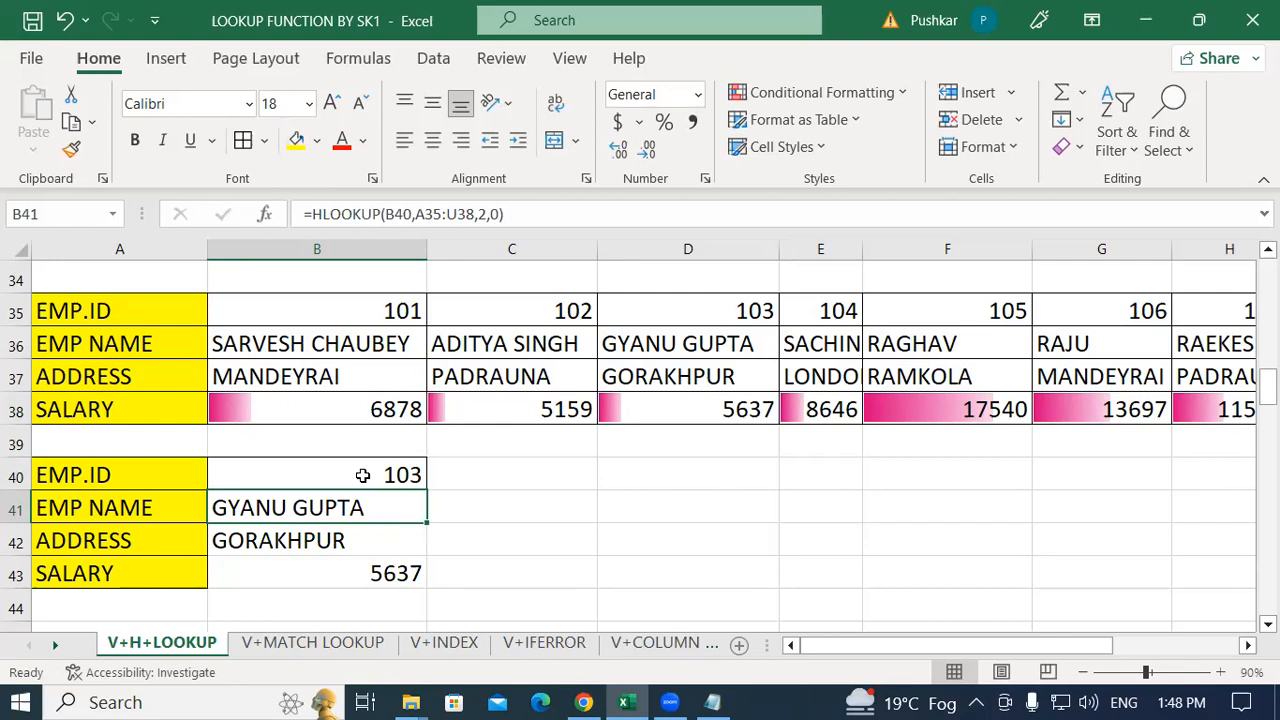
click(498, 502)
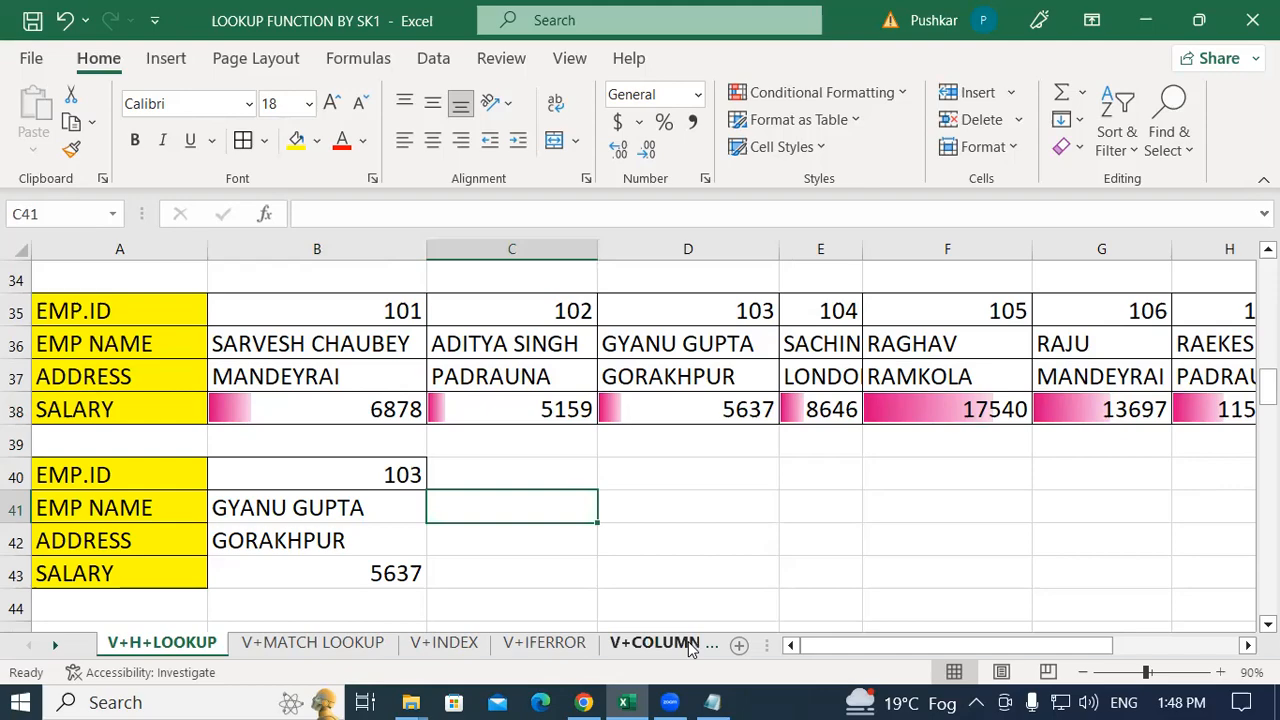